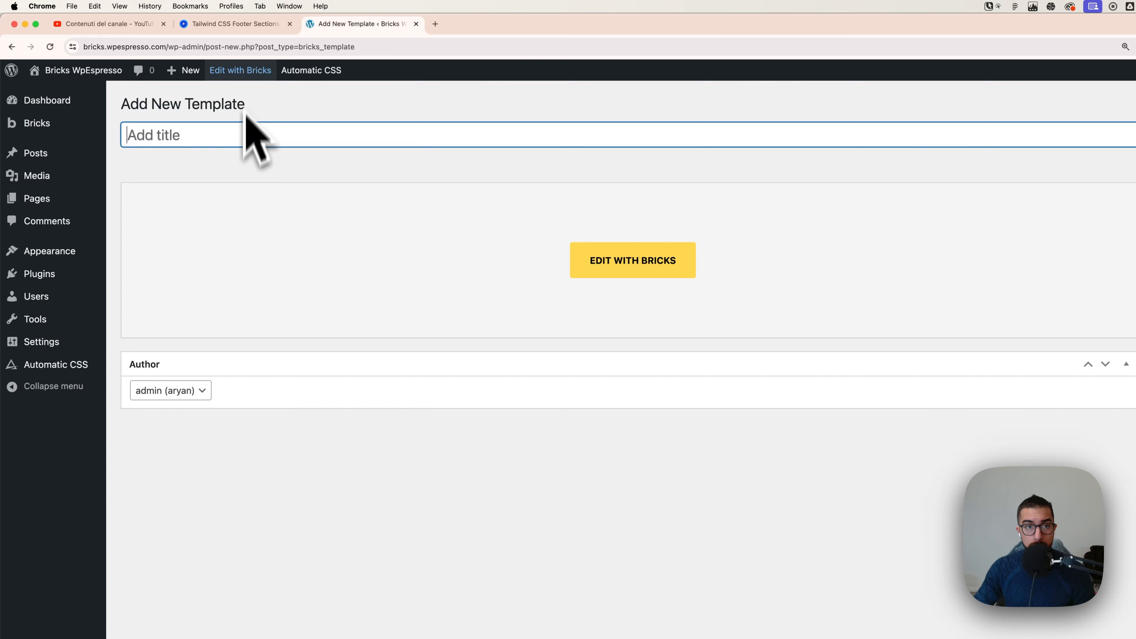
Title the new template "Default footer section", copying the heading from the Flowbite footer sections page
left_click(237, 27)
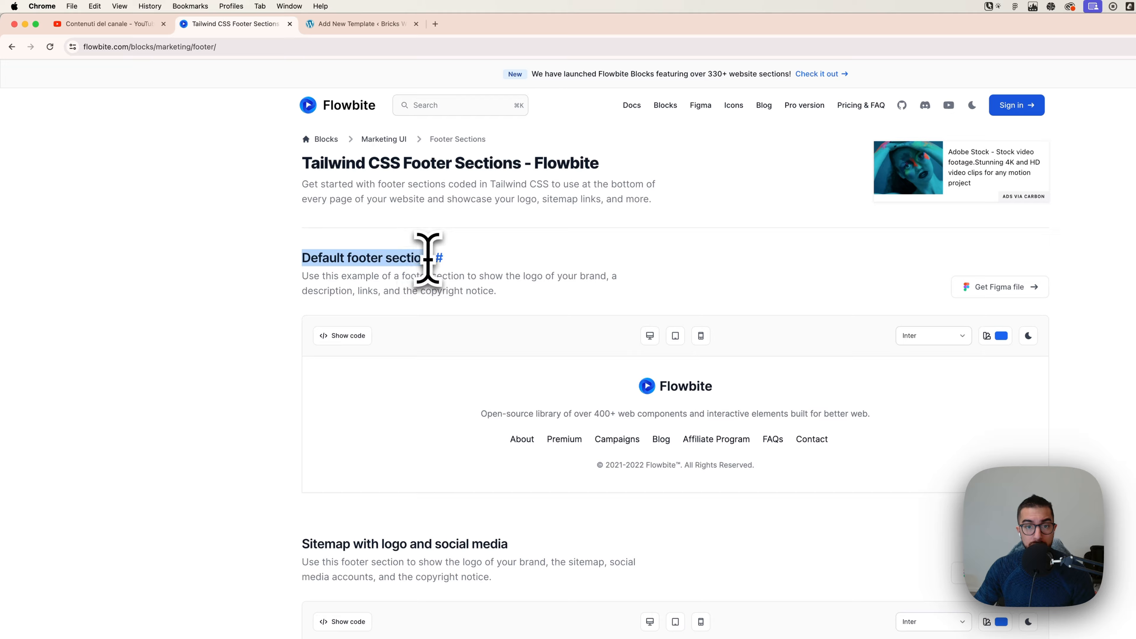
key("ctrl+Tab")
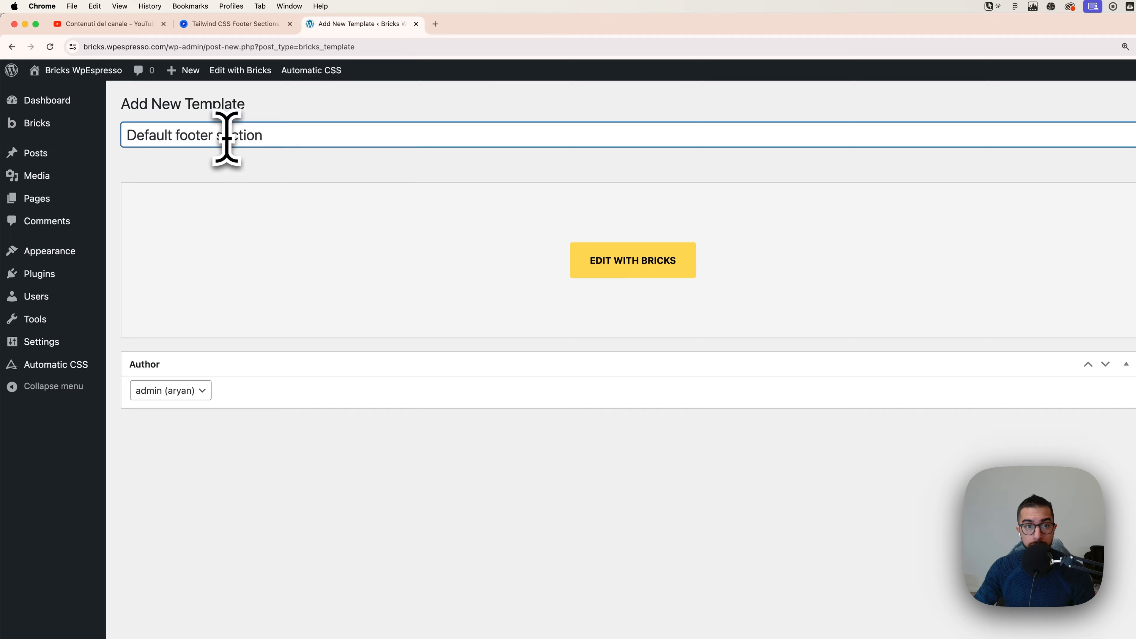
left_click(459, 159)
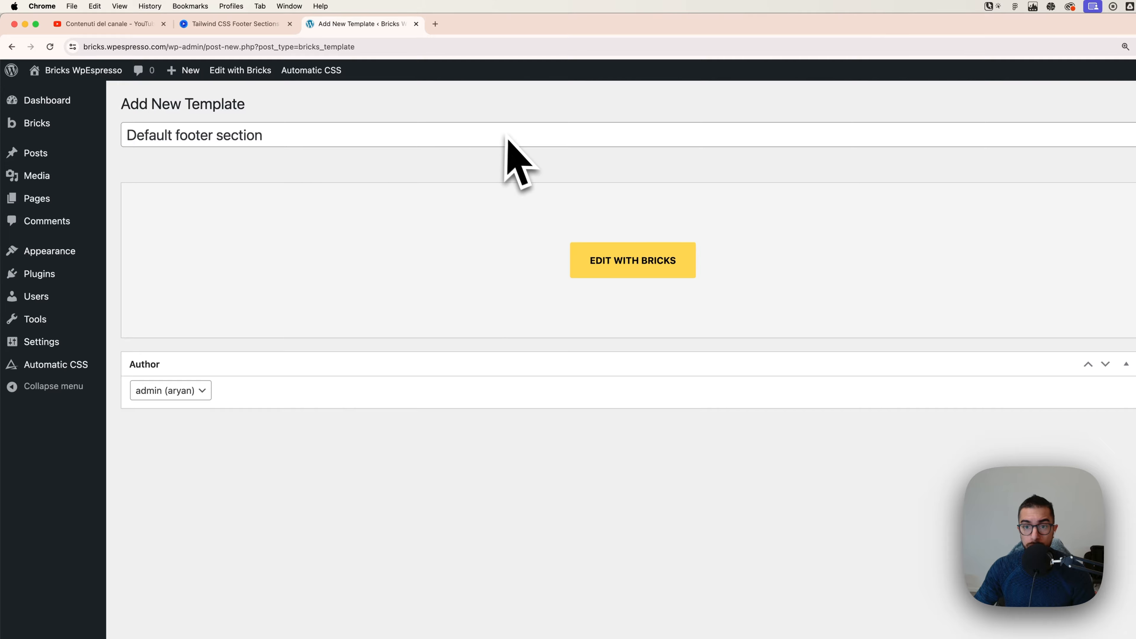
Set the template type to Section and publish the template
left_click(979, 186)
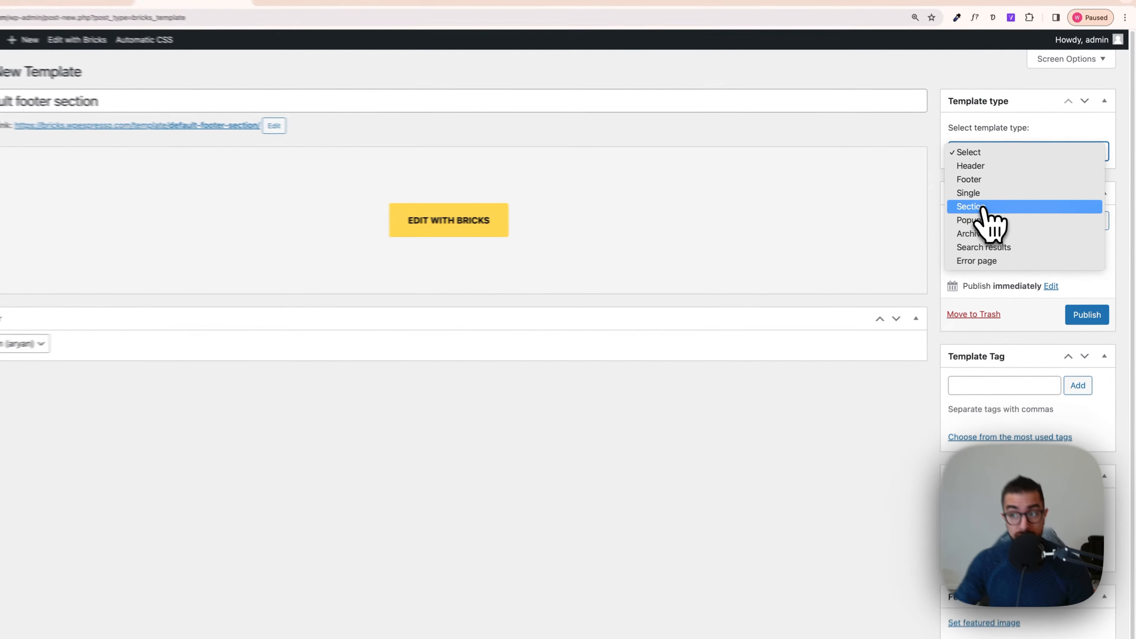
left_click(1001, 206)
left_click(1089, 321)
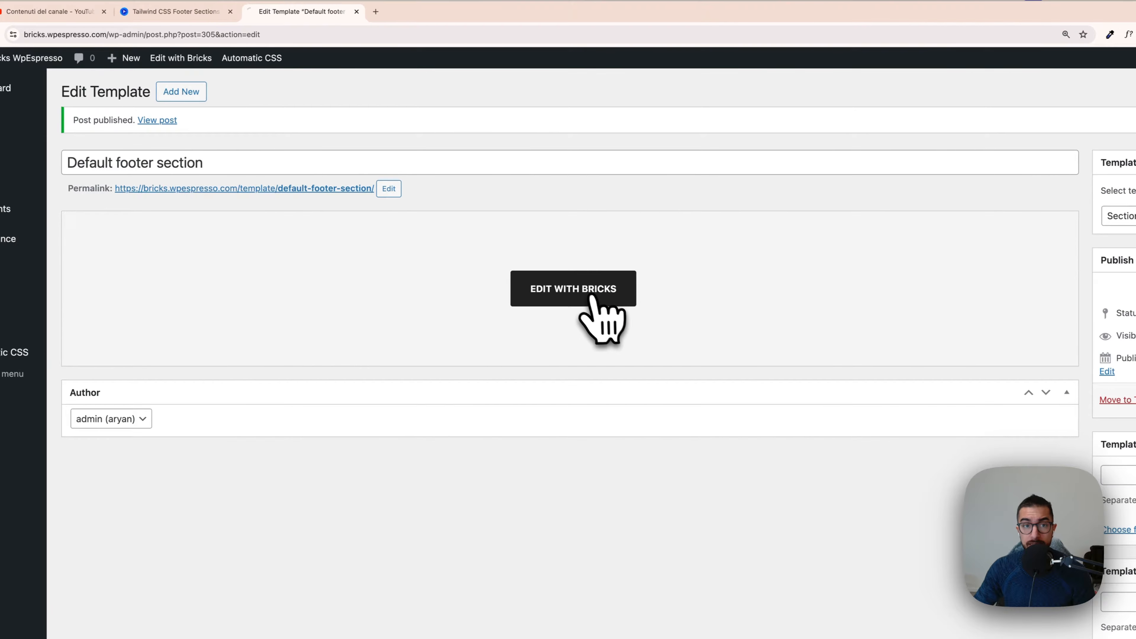
Open the template in the Bricks builder and add a section with a container to the empty canvas
left_click(410, 221)
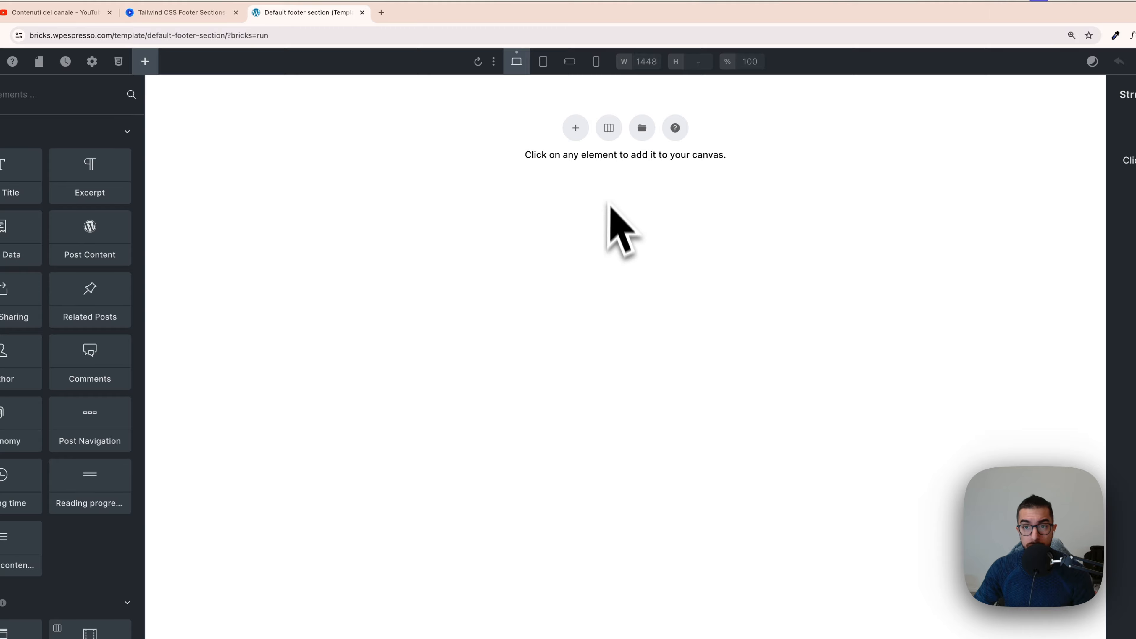
left_click(576, 129)
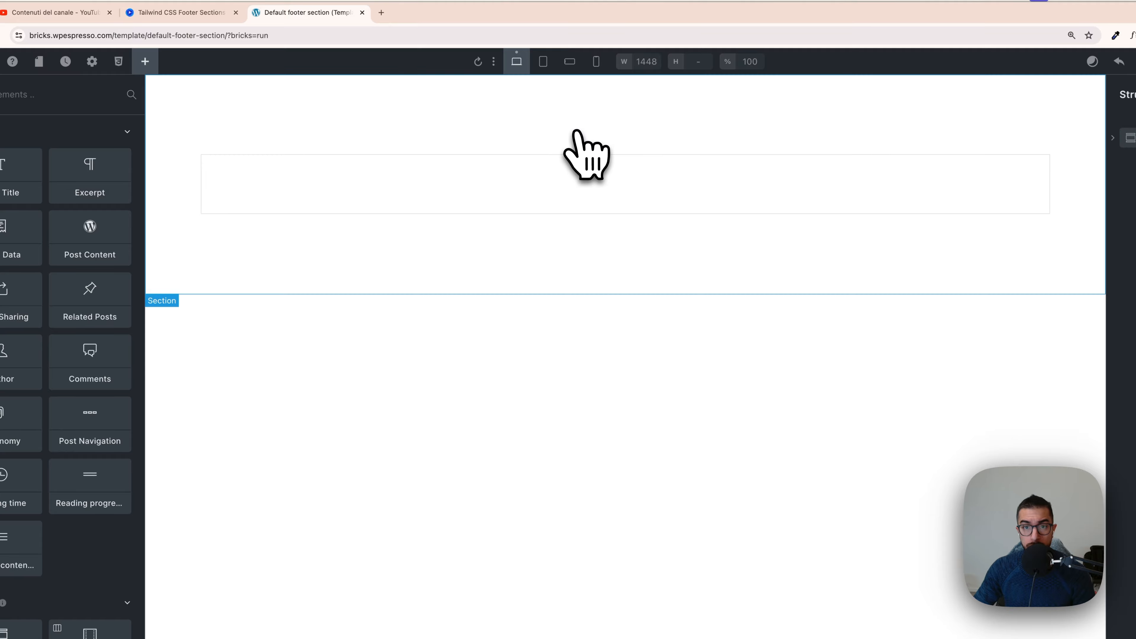
Add an Image element to the section's container and assign logoipsum-logo-8.svg from the media library
left_click(368, 180)
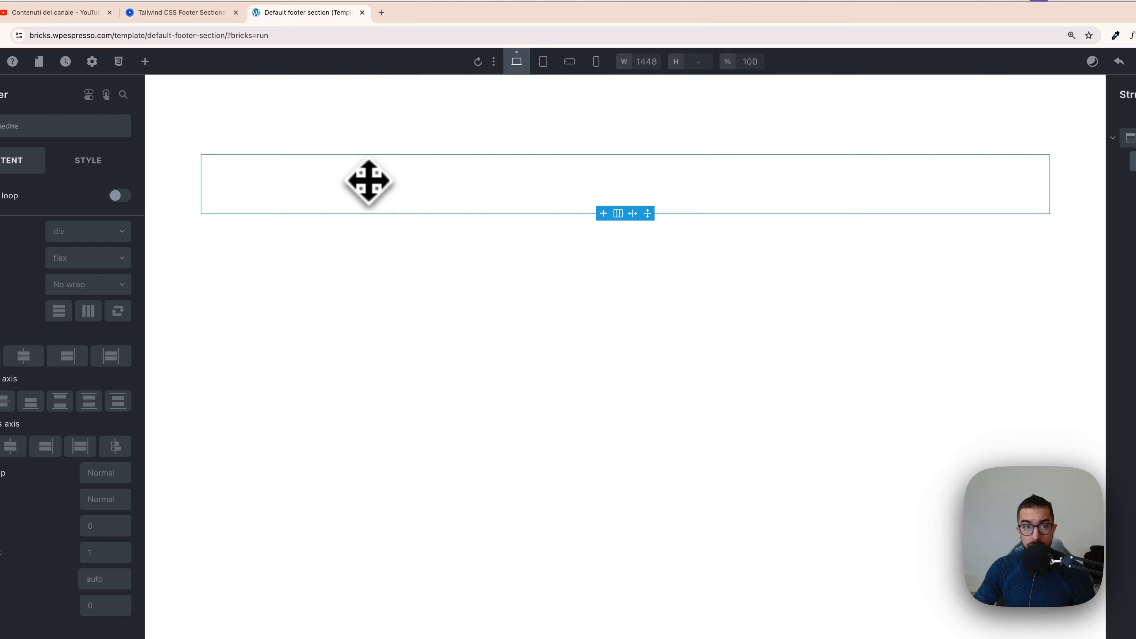
left_click(145, 61)
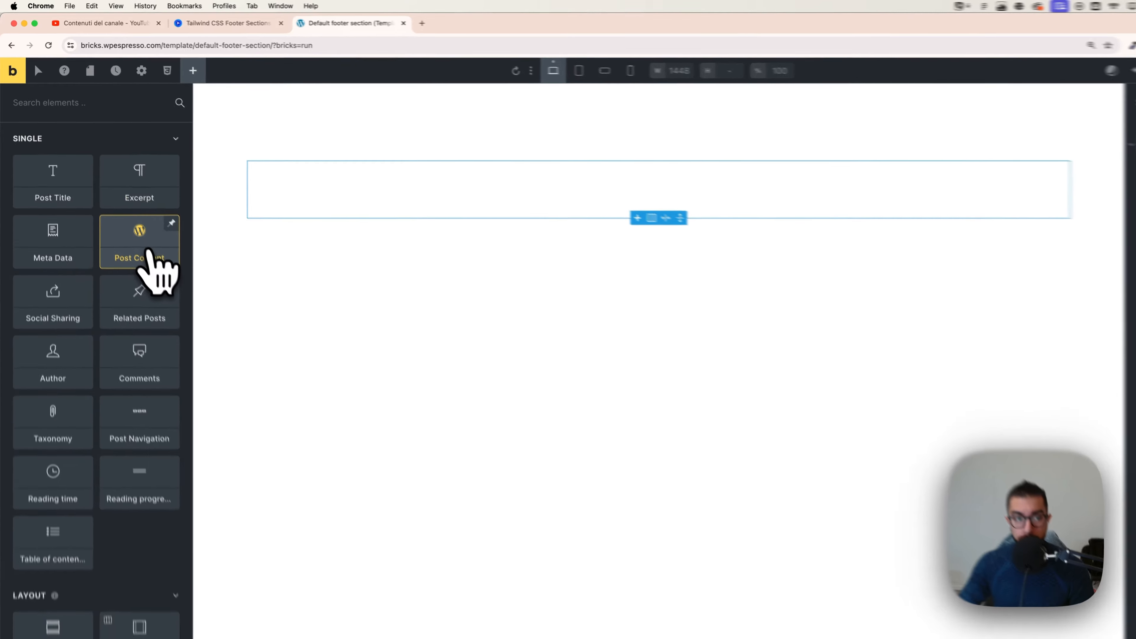
scroll(155, 381, "down", 3)
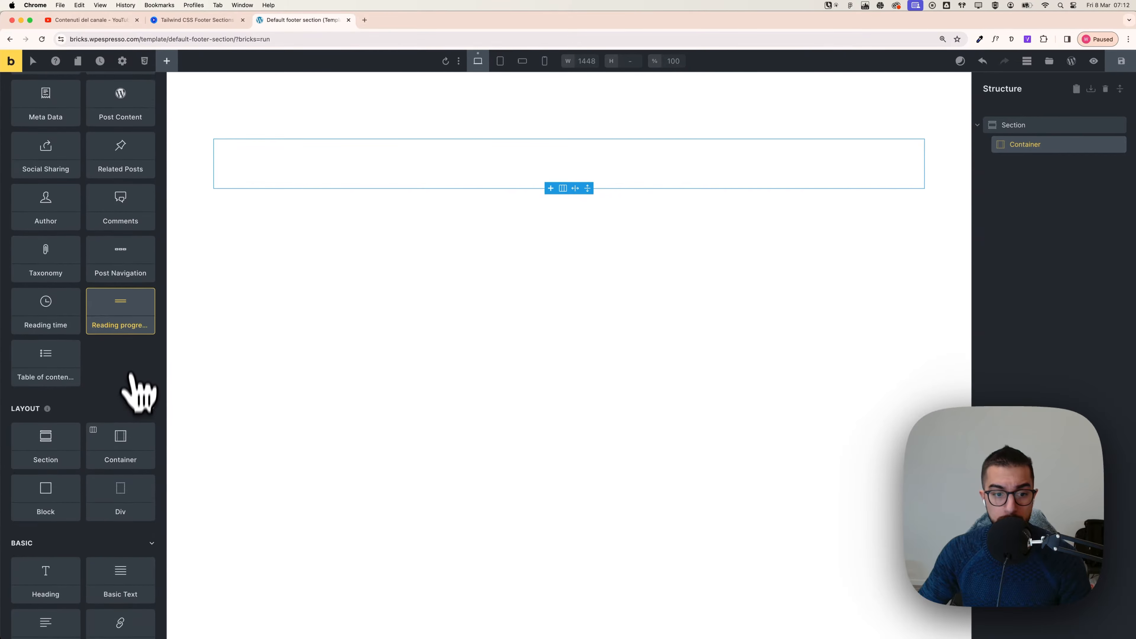
scroll(131, 385, "down", 5)
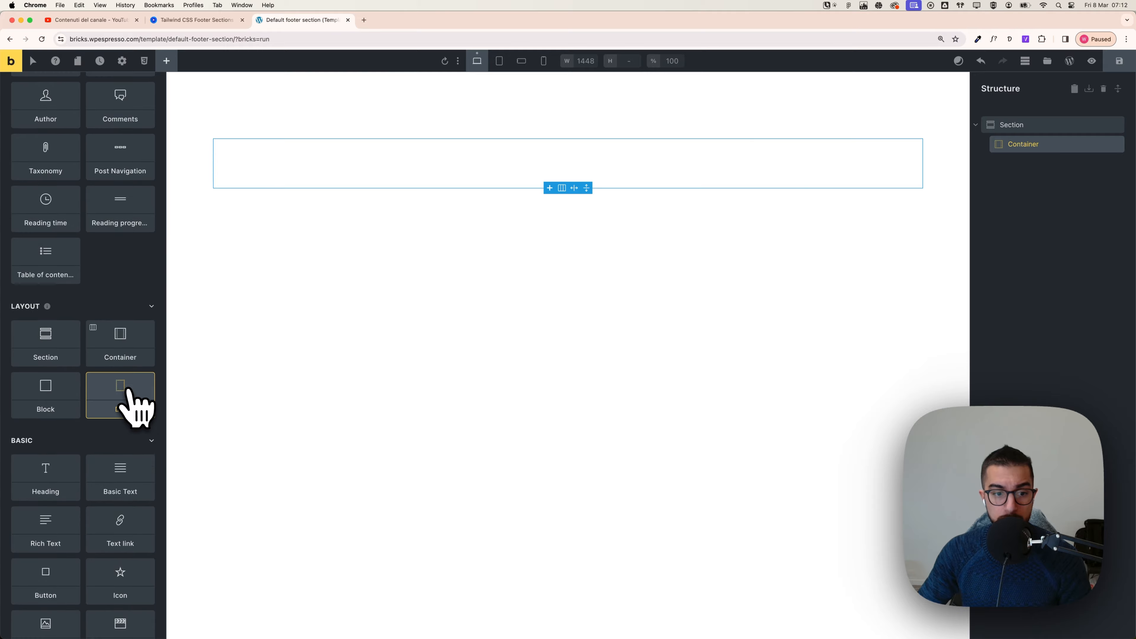
left_click(49, 493)
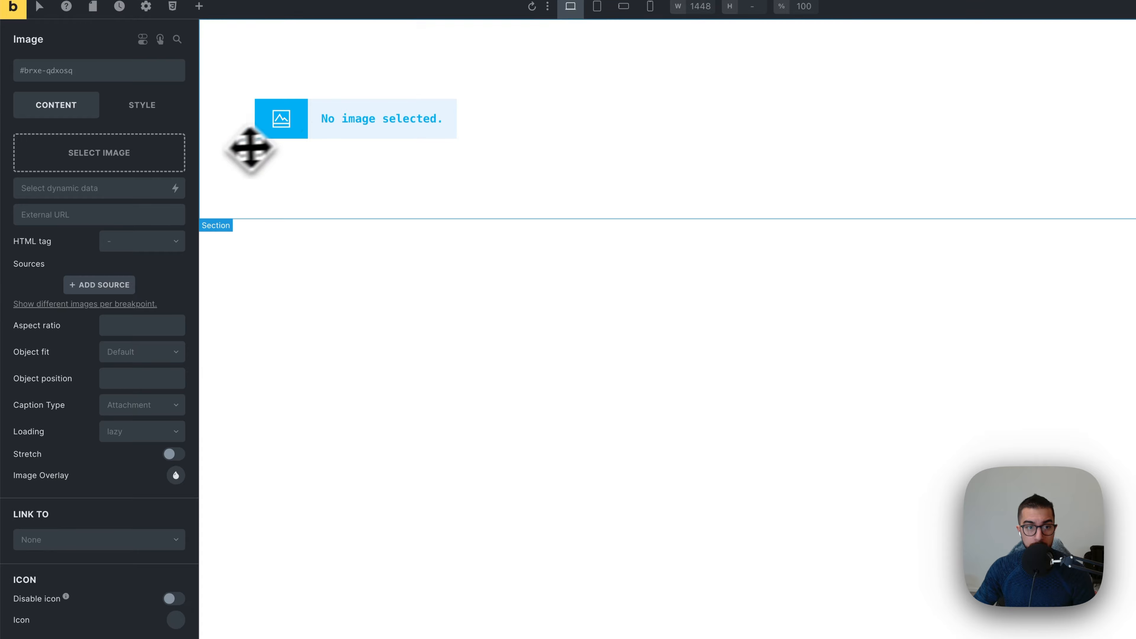
left_click(128, 159)
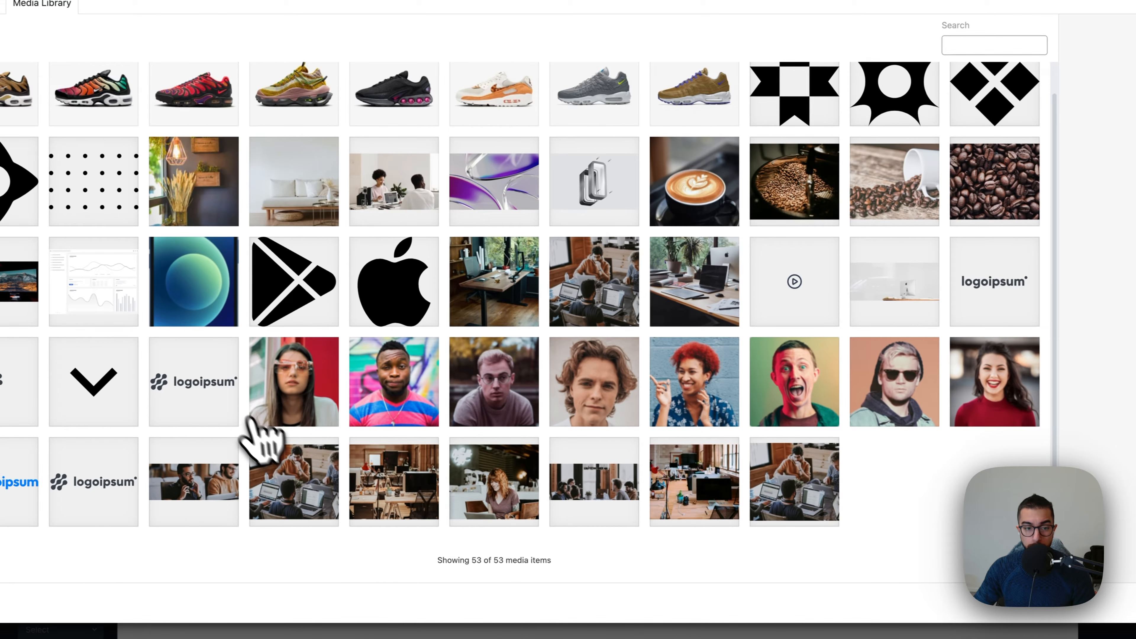
left_click(226, 344)
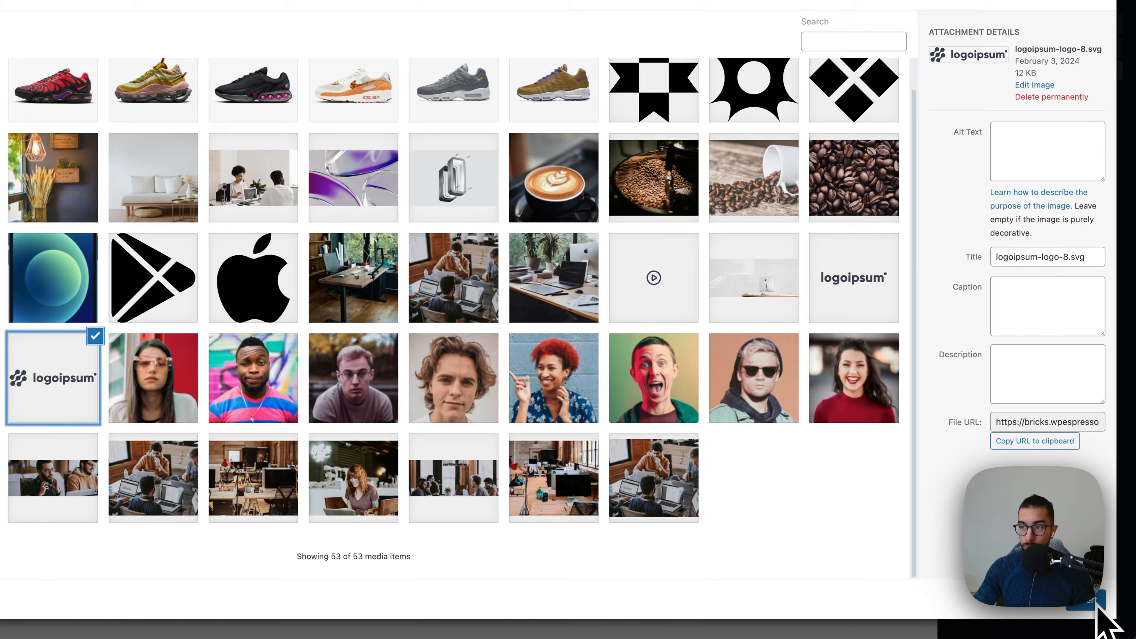
left_click(1095, 603)
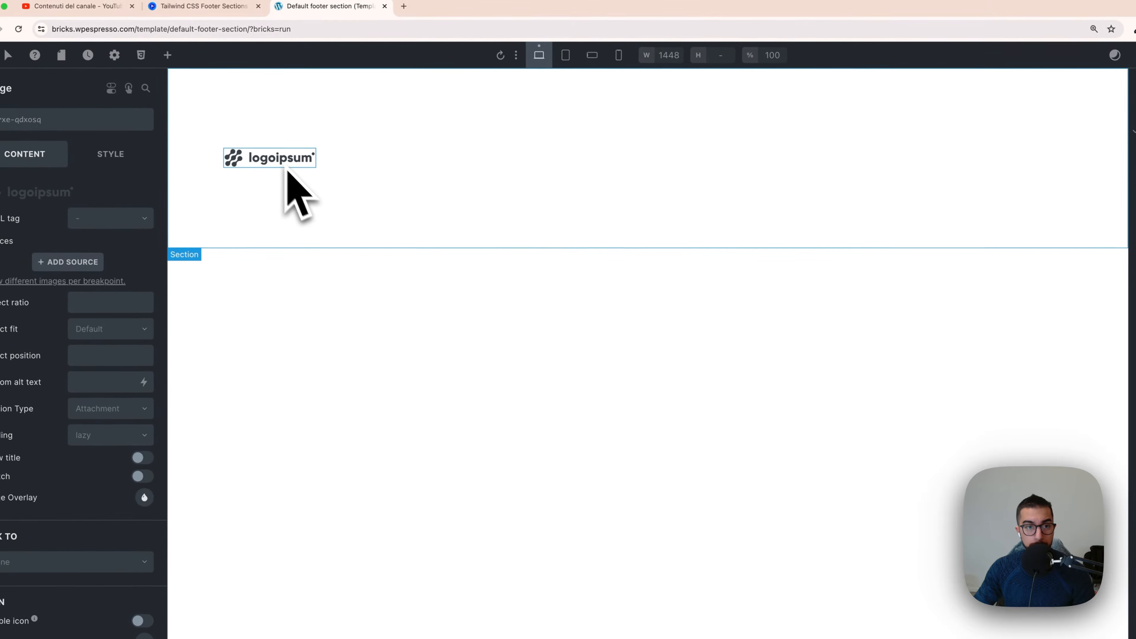
Add a Basic Text element below the logo image in the container
left_click(169, 56)
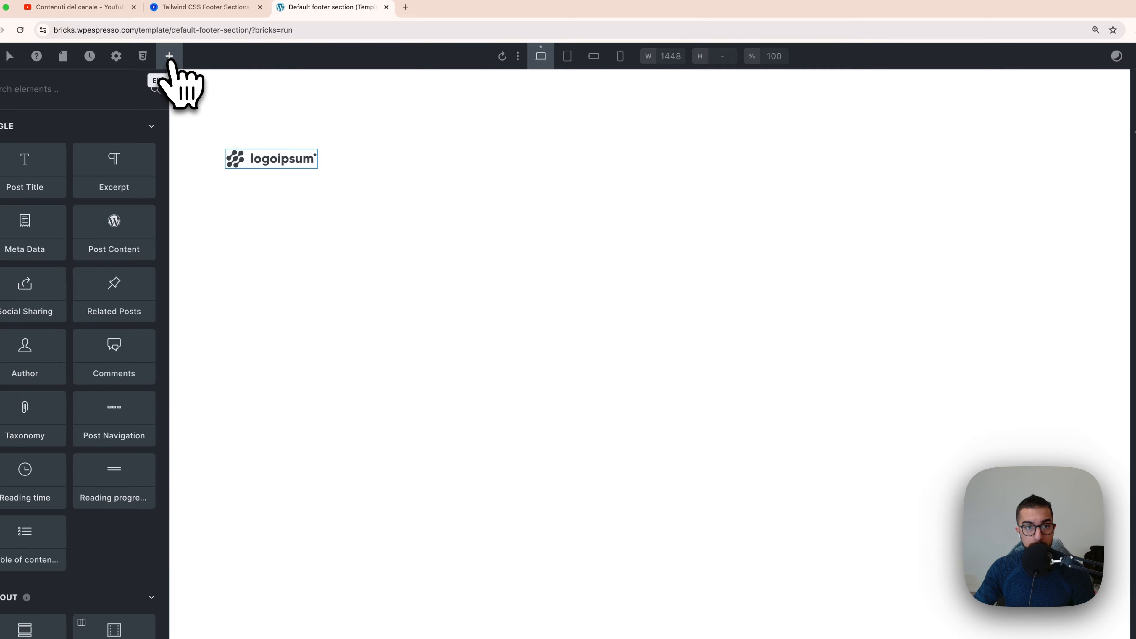
scroll(114, 355, "down", 10)
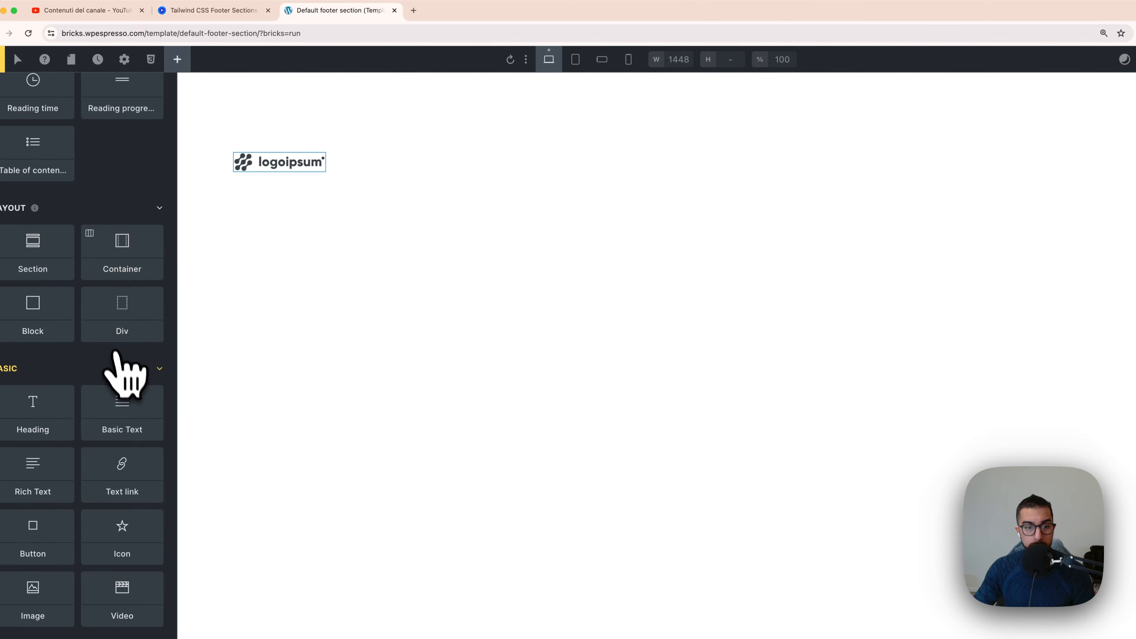
left_click(130, 403)
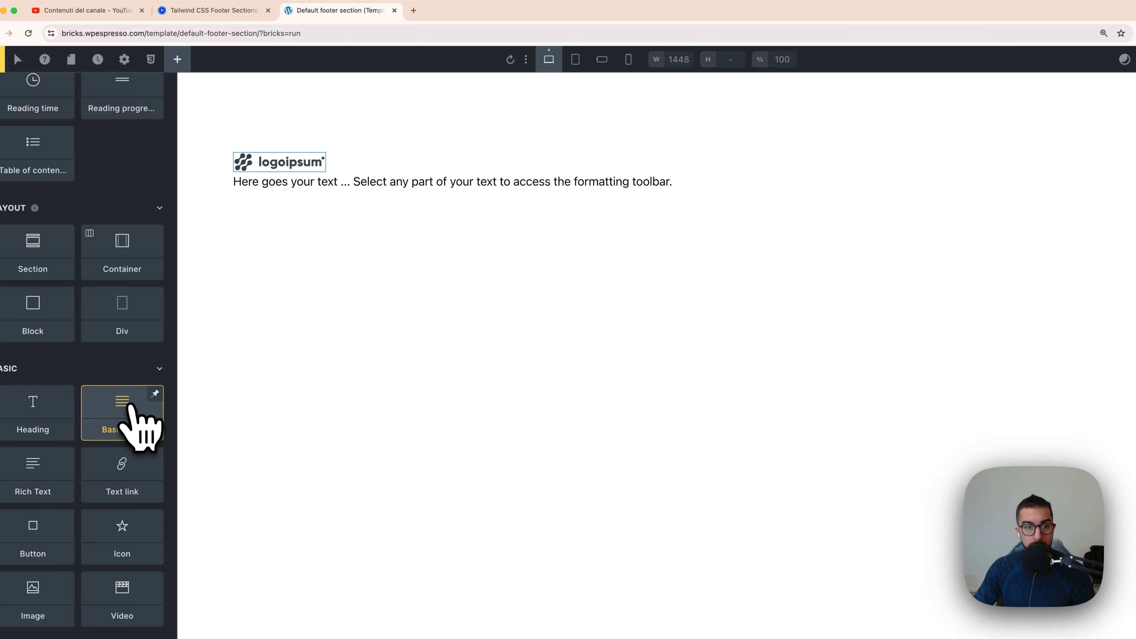
scroll(130, 404, "up", 8)
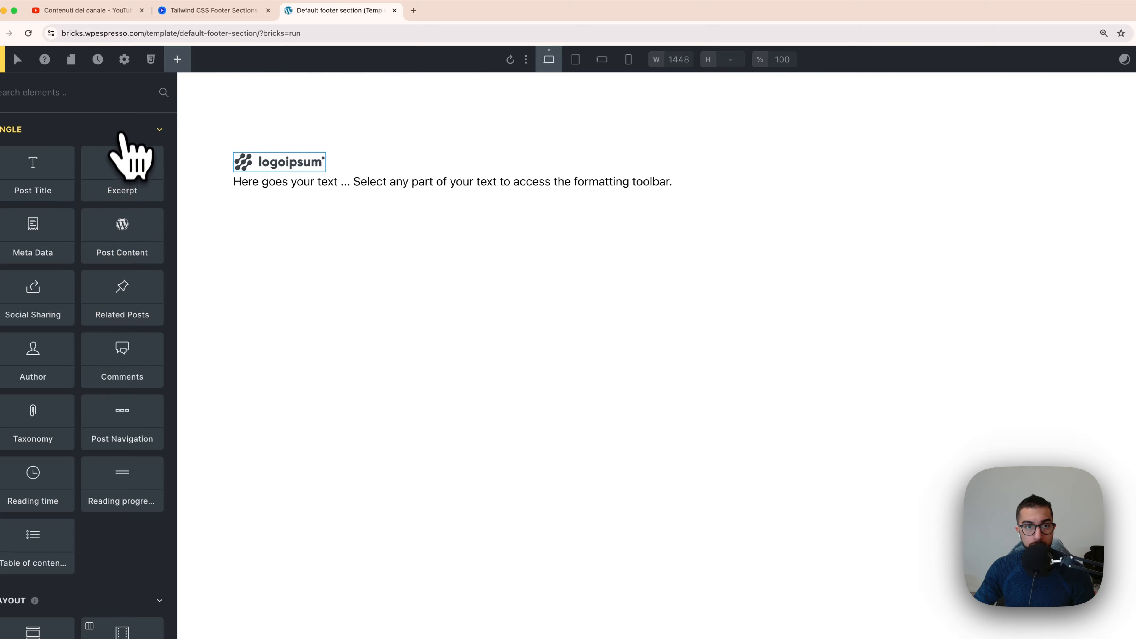
Check the Flowbite default footer's layout, add a Block element to the container and place it below the Basic Text
left_click(207, 11)
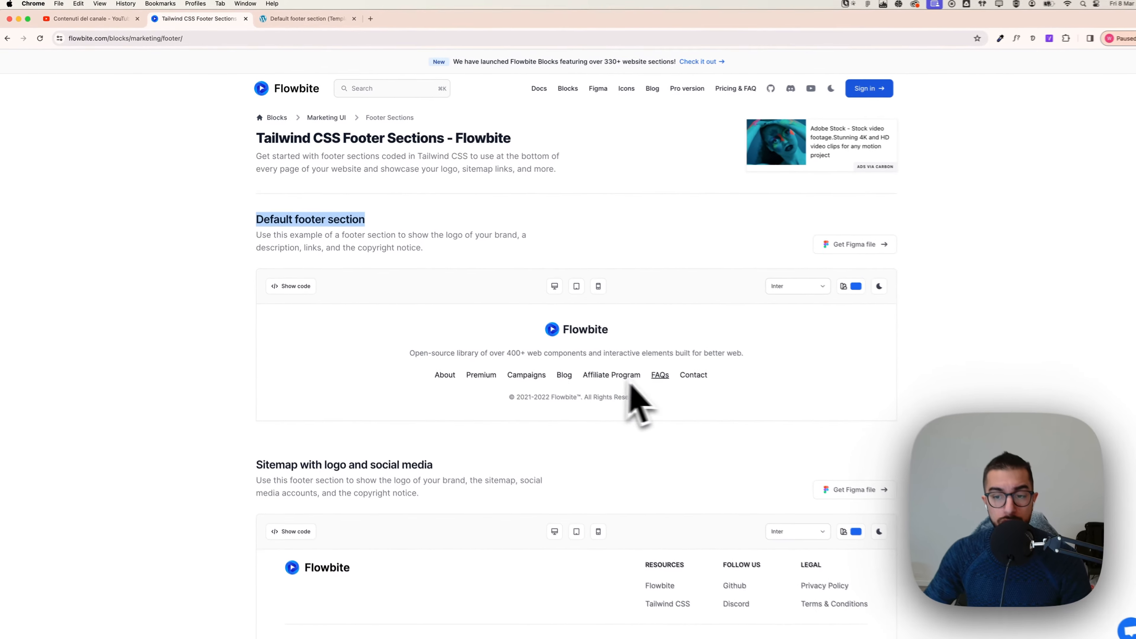
key("ctrl+Tab")
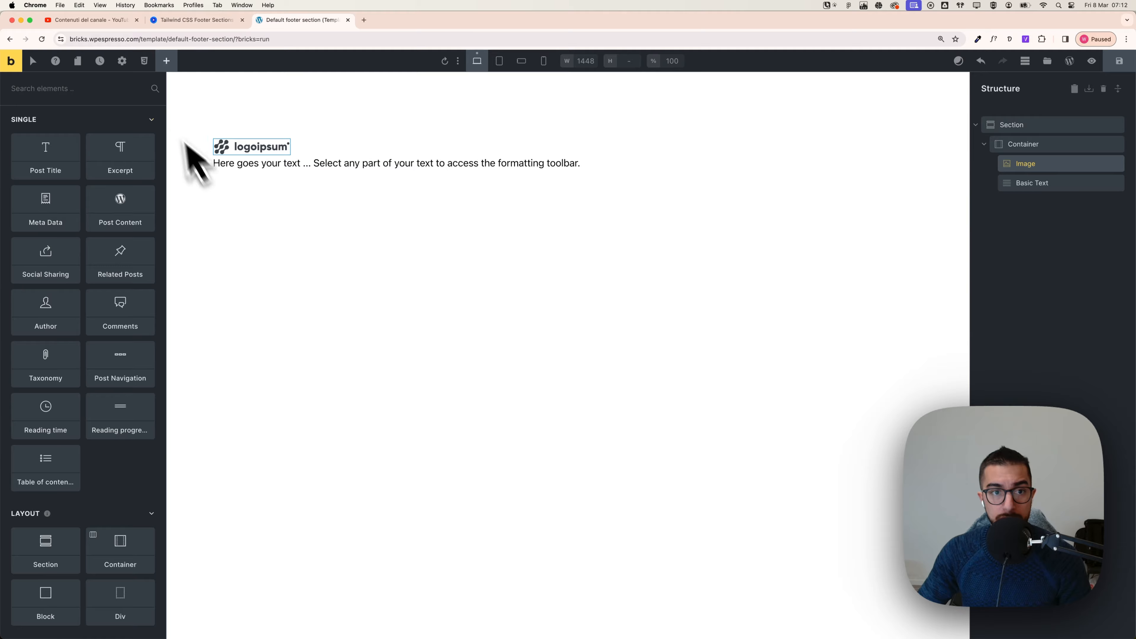
scroll(152, 286, "down", 3)
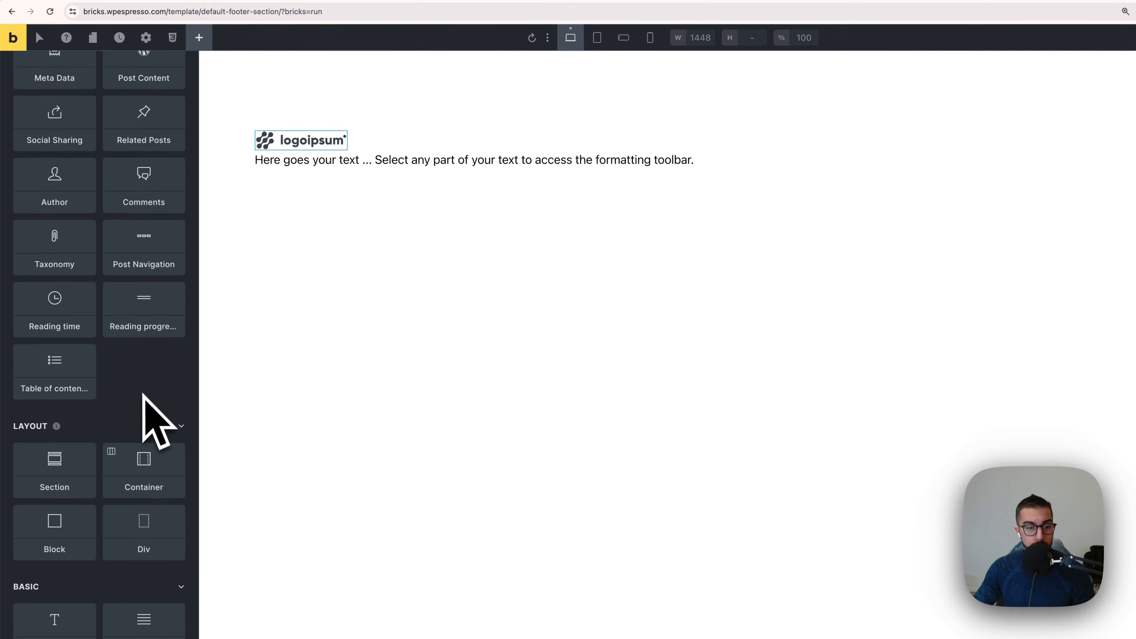
scroll(139, 416, "up", 1)
left_click(73, 553)
left_click_drag(73, 524, 621, 179)
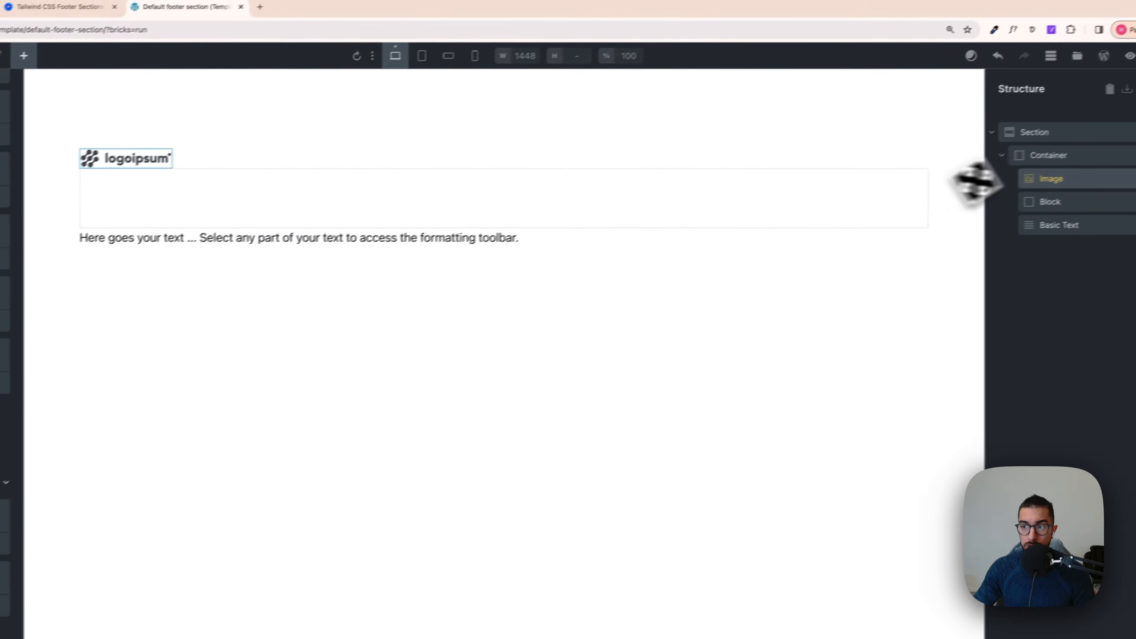
left_click_drag(1034, 217, 1040, 254)
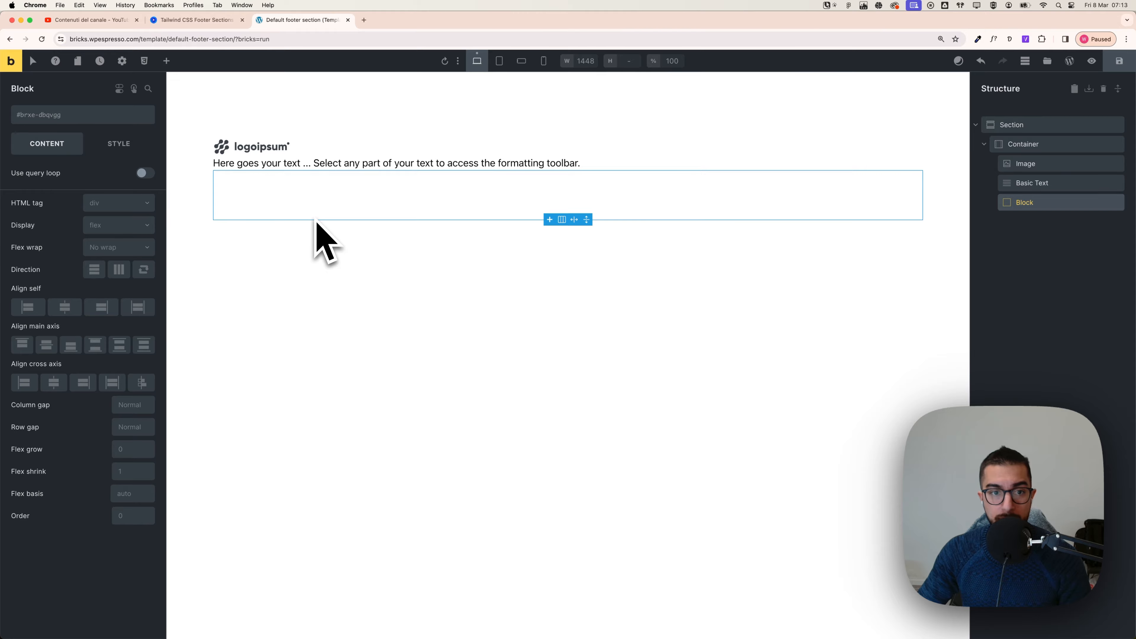
Add a second Basic Text element below the block in the container, and rename the block "menu wrapper"
left_click(166, 60)
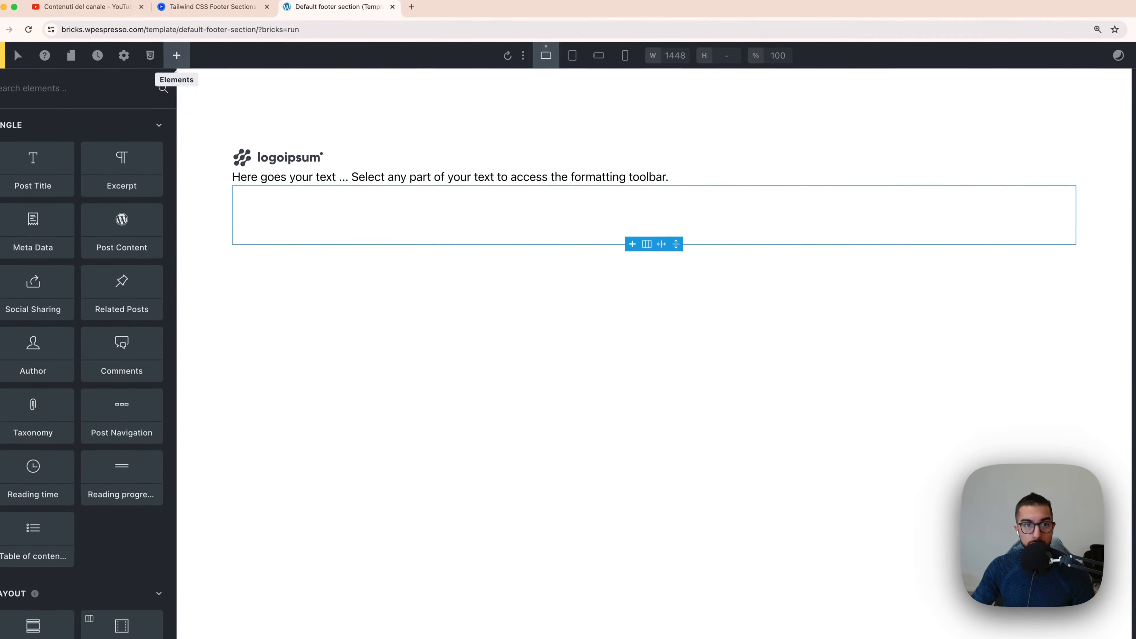
scroll(135, 228, "down", 10)
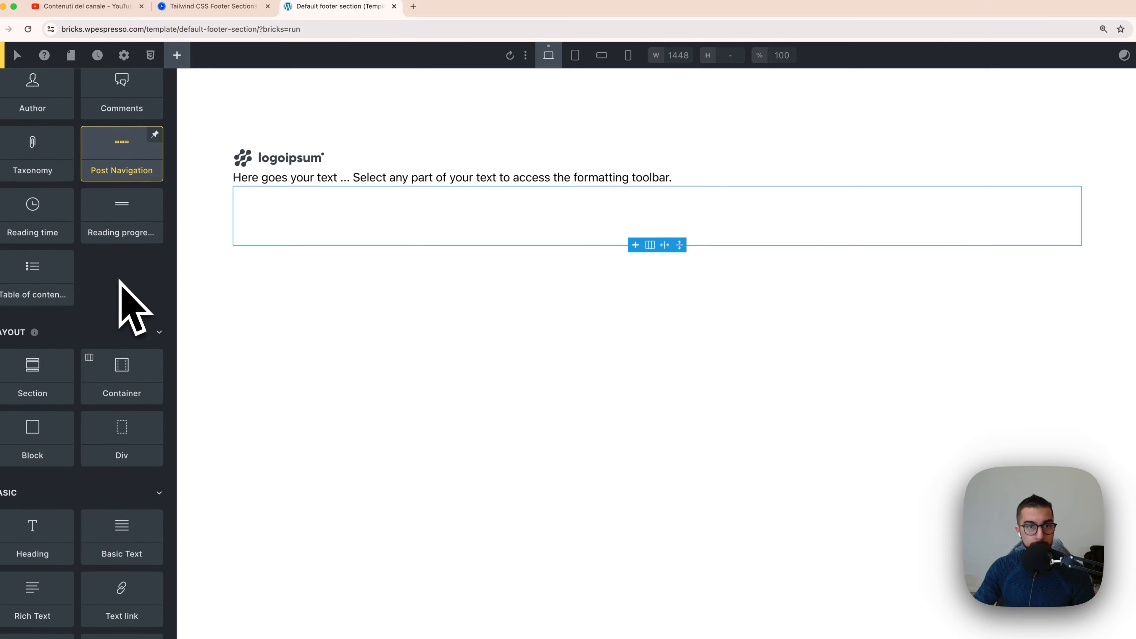
left_click(239, 10)
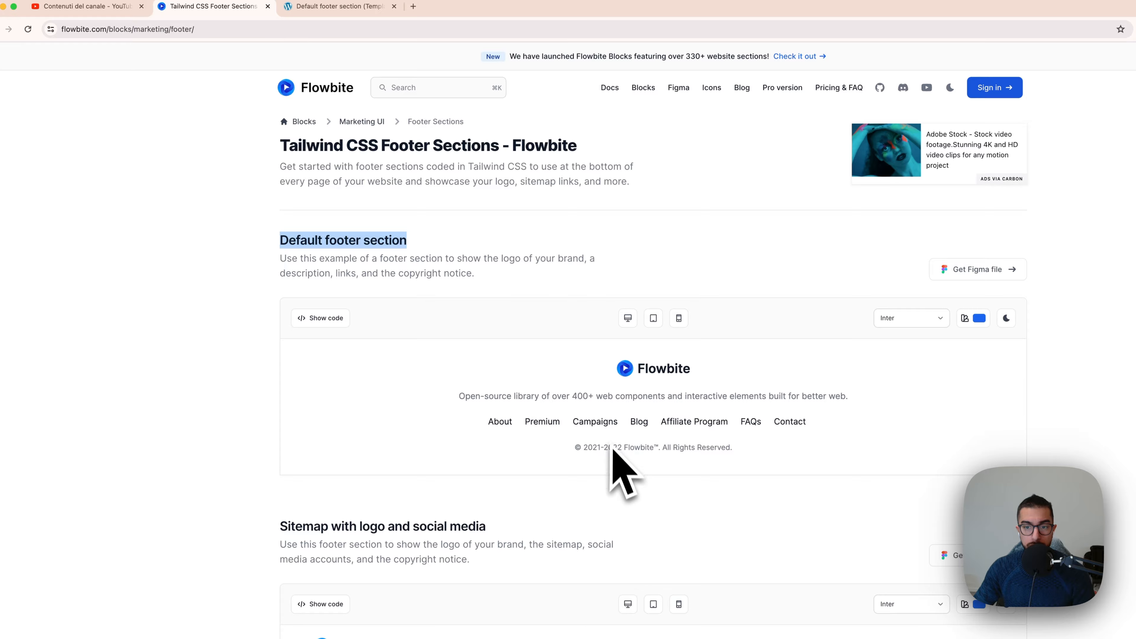
key("ctrl+Tab")
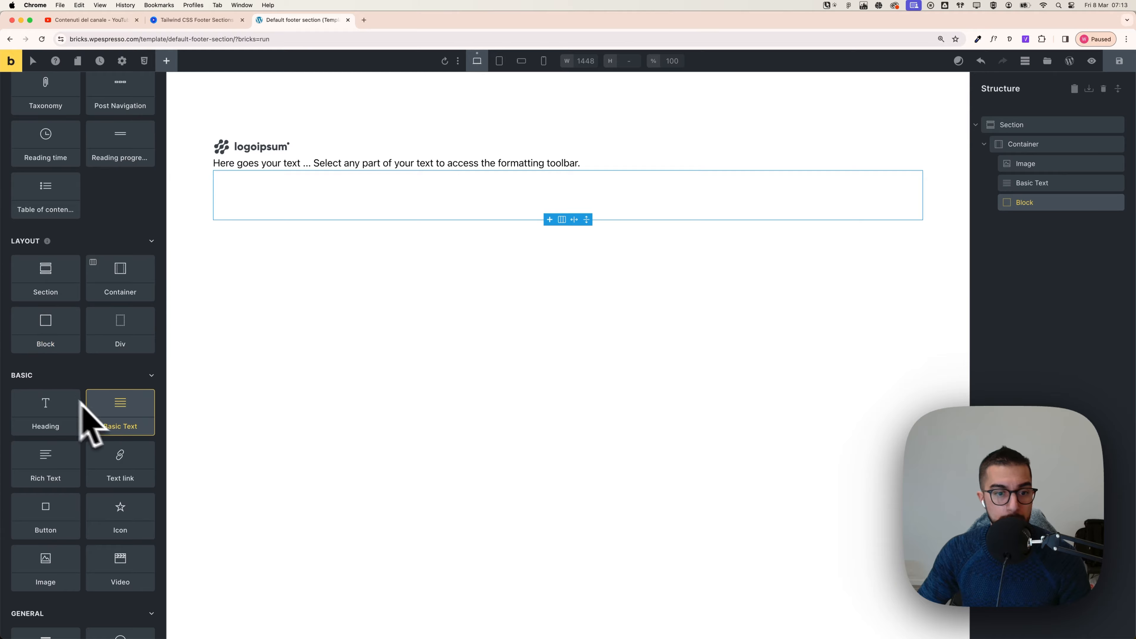
left_click_drag(89, 409, 92, 445)
left_click(93, 441)
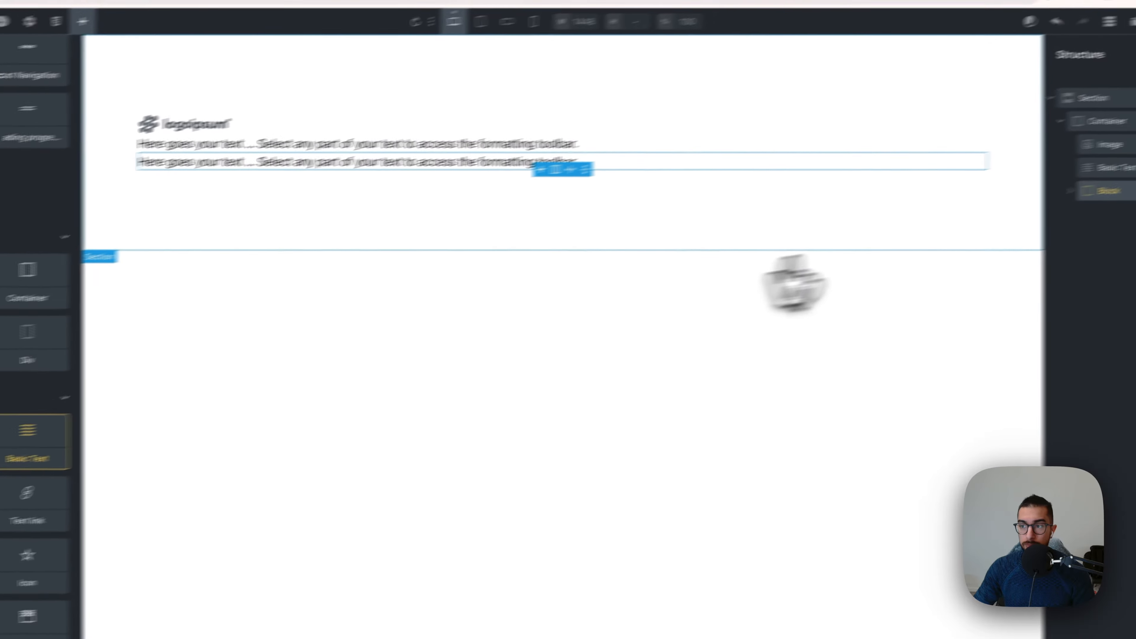
left_click(981, 210)
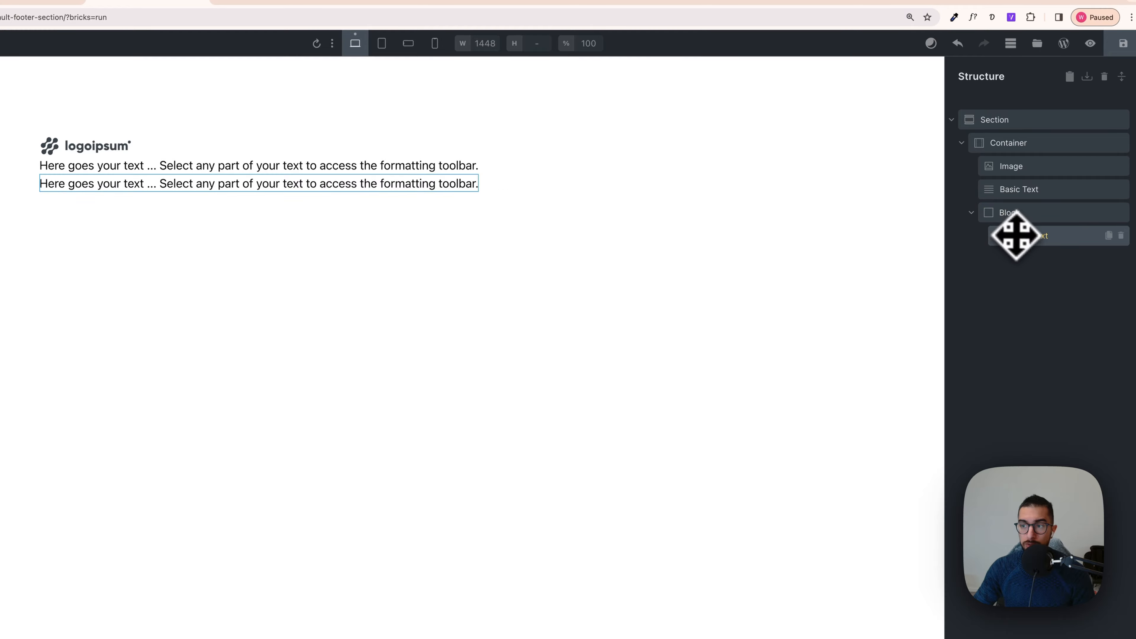
left_click_drag(1014, 235, 1009, 249)
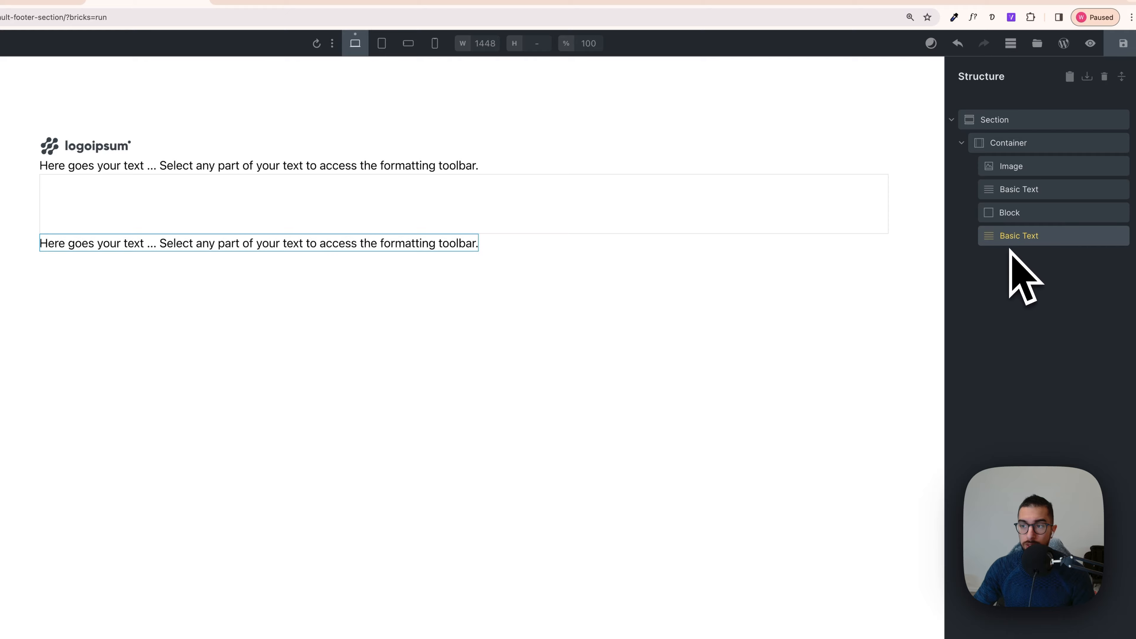
left_click(994, 220)
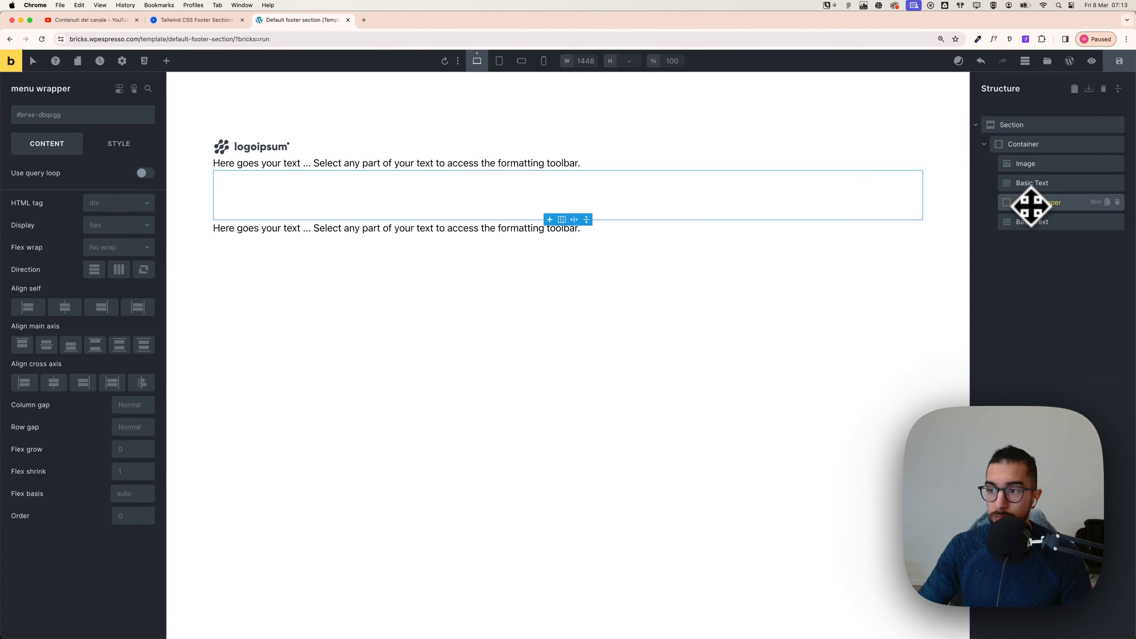
Replace the placeholder of the Basic Text below the menu wrapper with the copyright line copied from Flowbite's default footer
left_click(1033, 221)
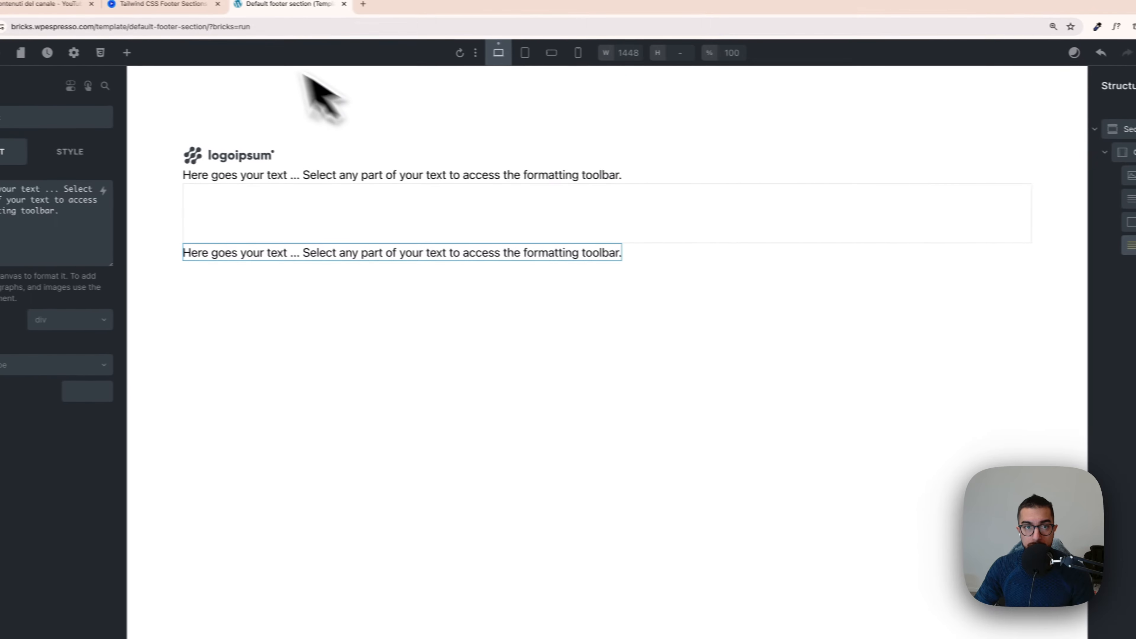
left_click(203, 9)
left_click(551, 446)
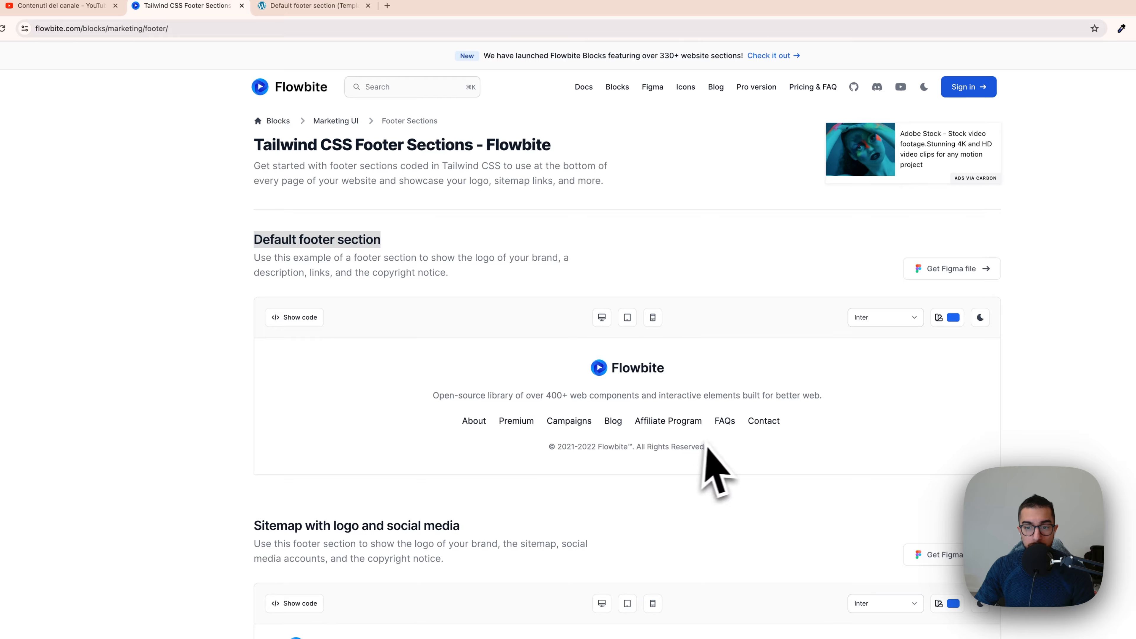
key("ctrl+Tab")
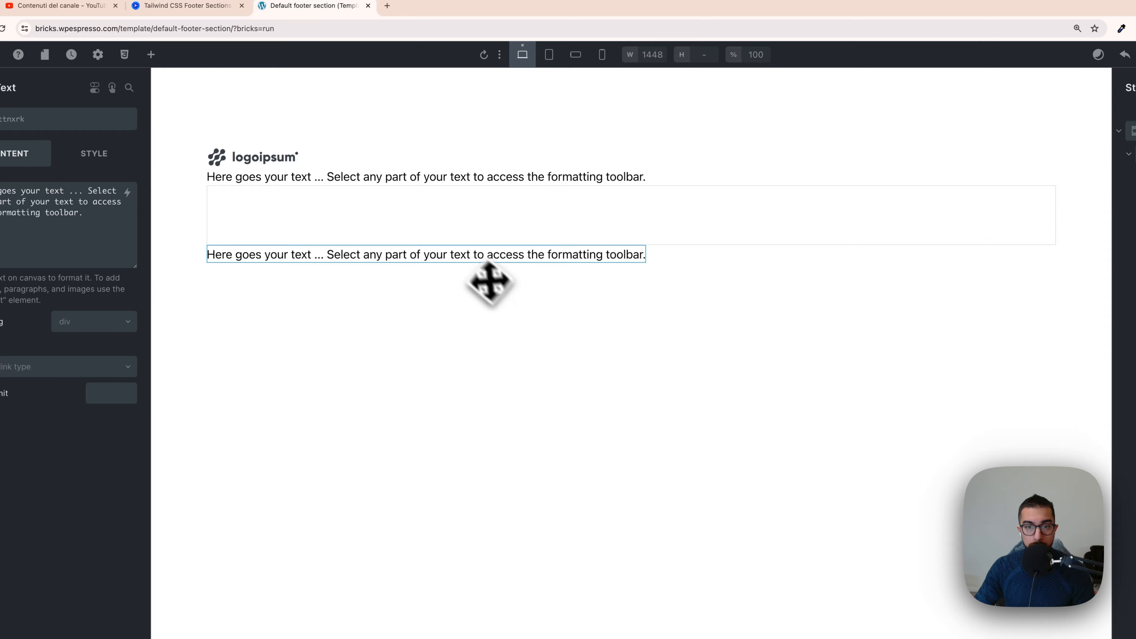
left_click_drag(117, 224, 32, 193)
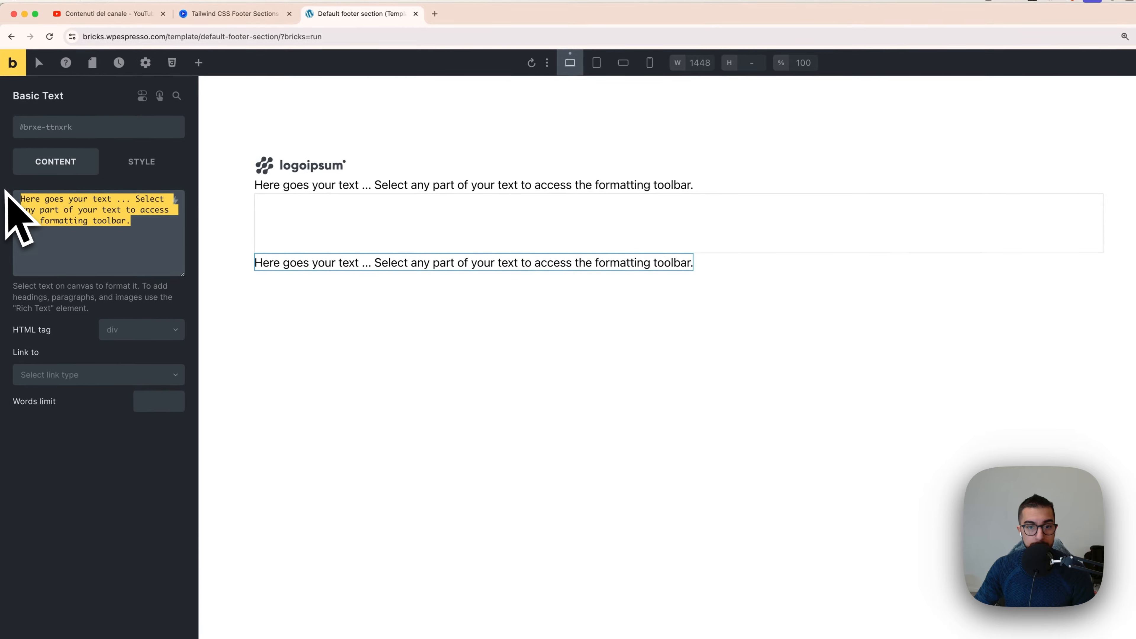
type("© 2021-2022 Flowbite™. All Rights Reserved.")
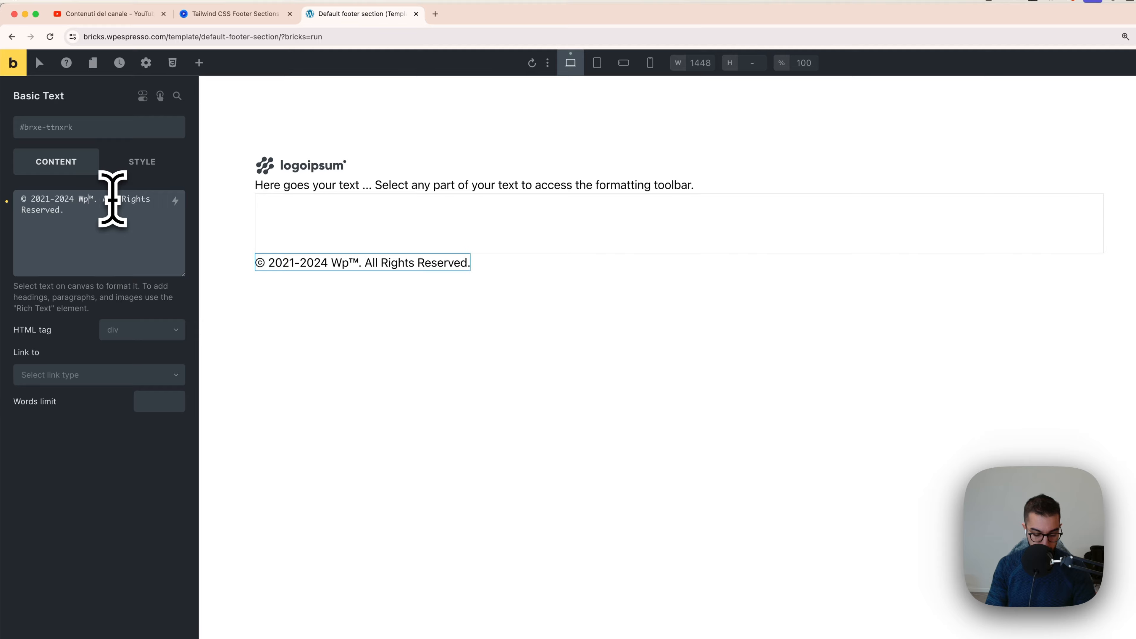
Adapt the copyright line to read "© 2024 WpEspresso™. All Rights Reserved."
type("Espresso")
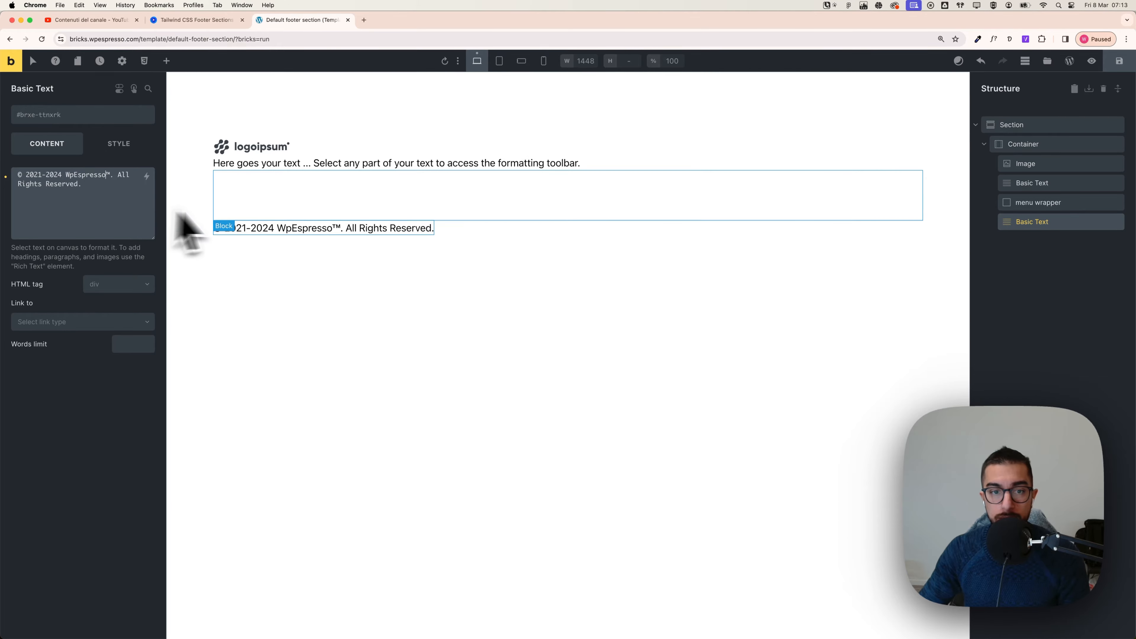
left_click_drag(254, 229, 197, 238)
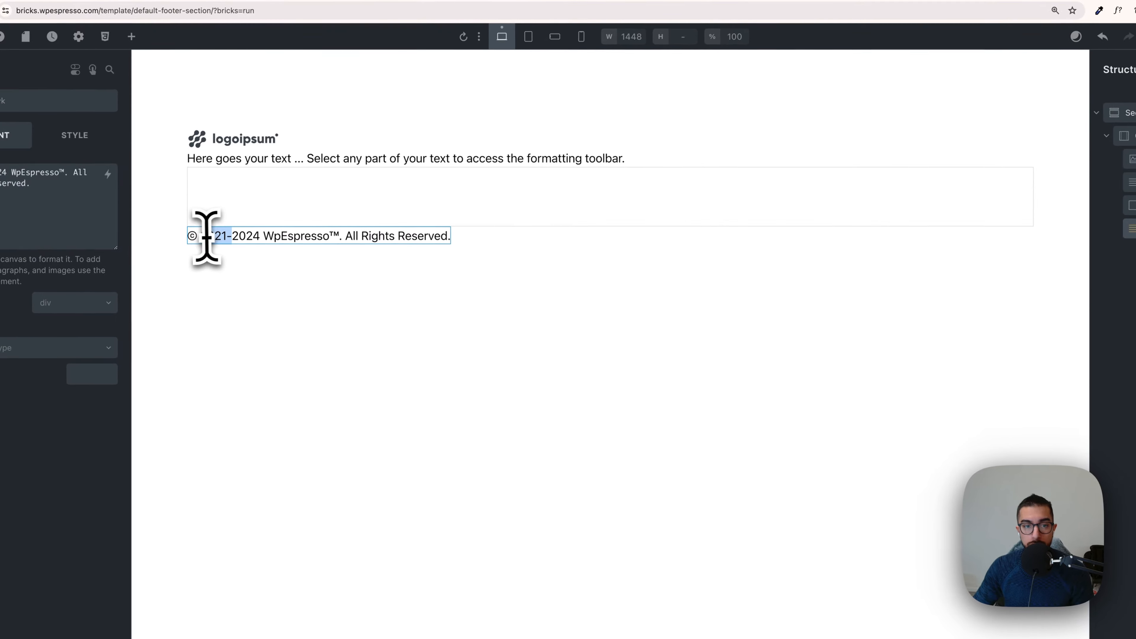
key("BackSpace")
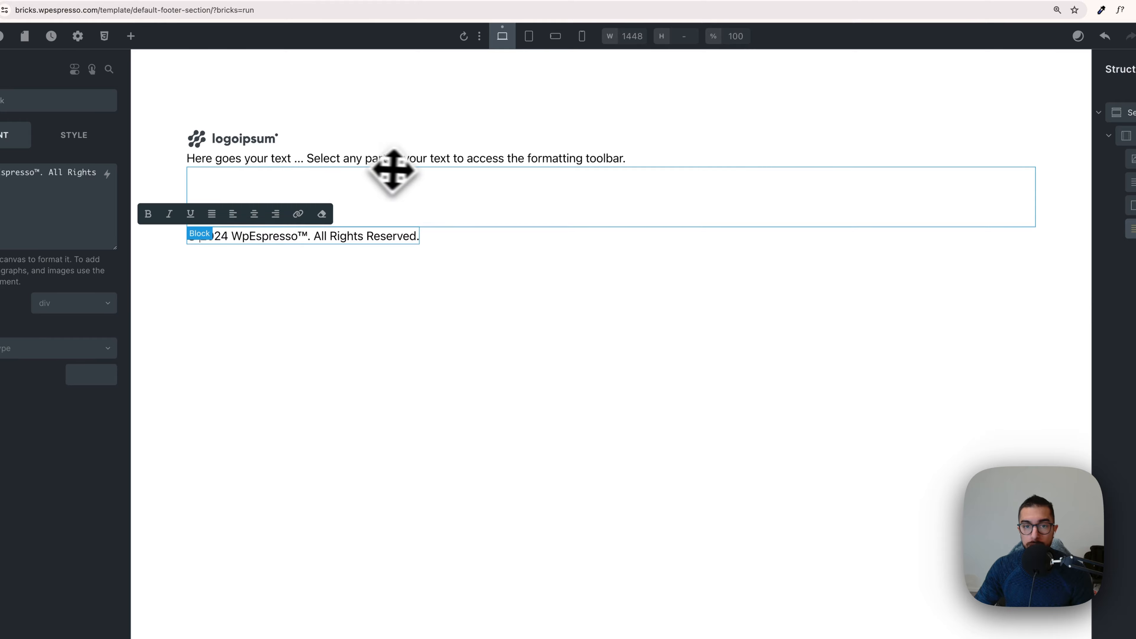
Replace the Basic Text below the logo with Flowbite's description, "Open-source library of over 400+ web components and interactive elements built for better web."
left_click(412, 158)
key("ctrl+Tab")
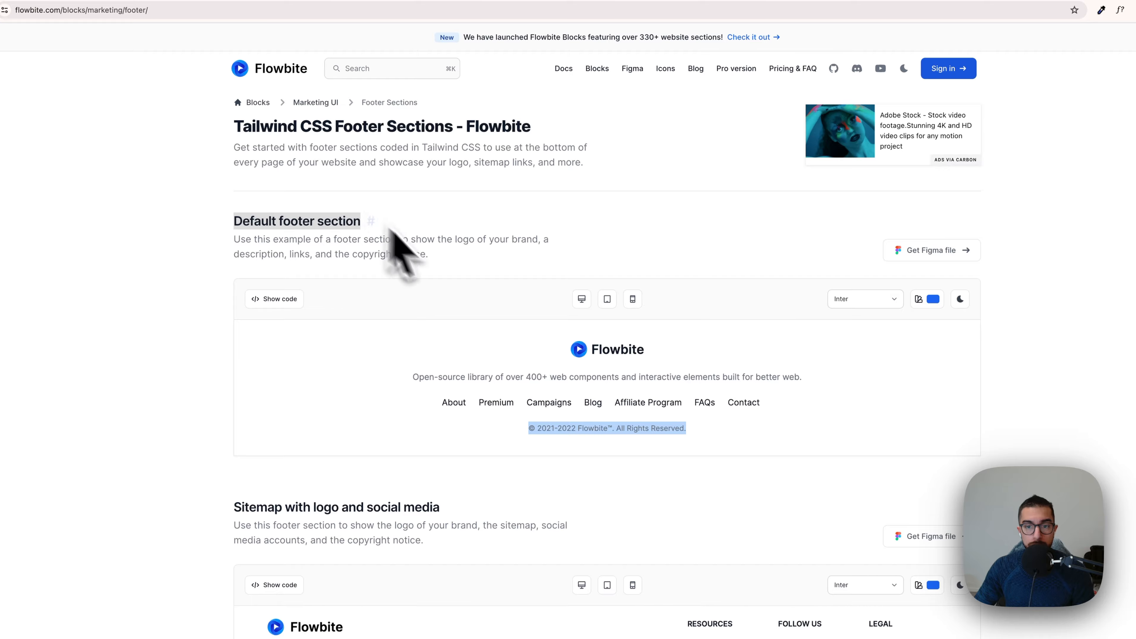
left_click_drag(421, 380, 827, 379)
key("super+c")
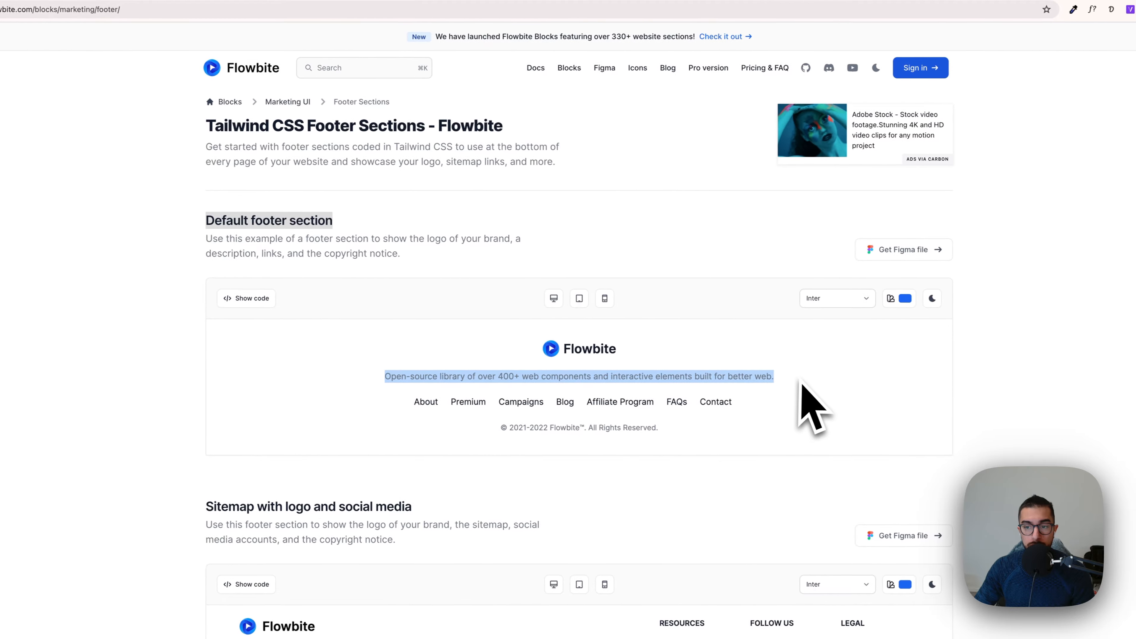
key("ctrl+shift+Tab")
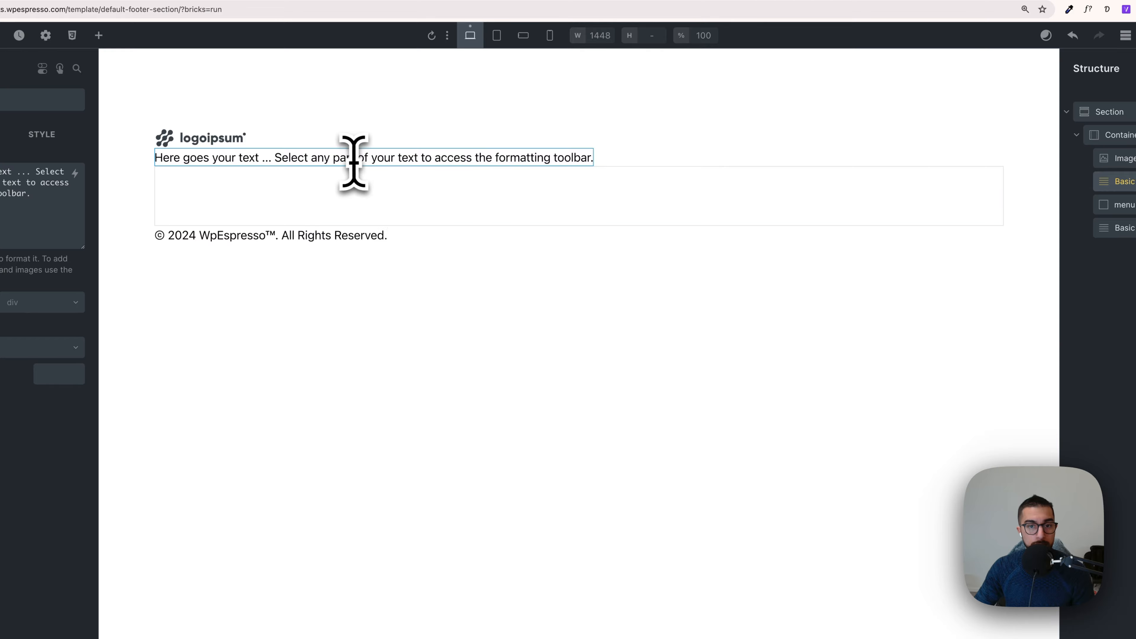
triple_click(55, 184)
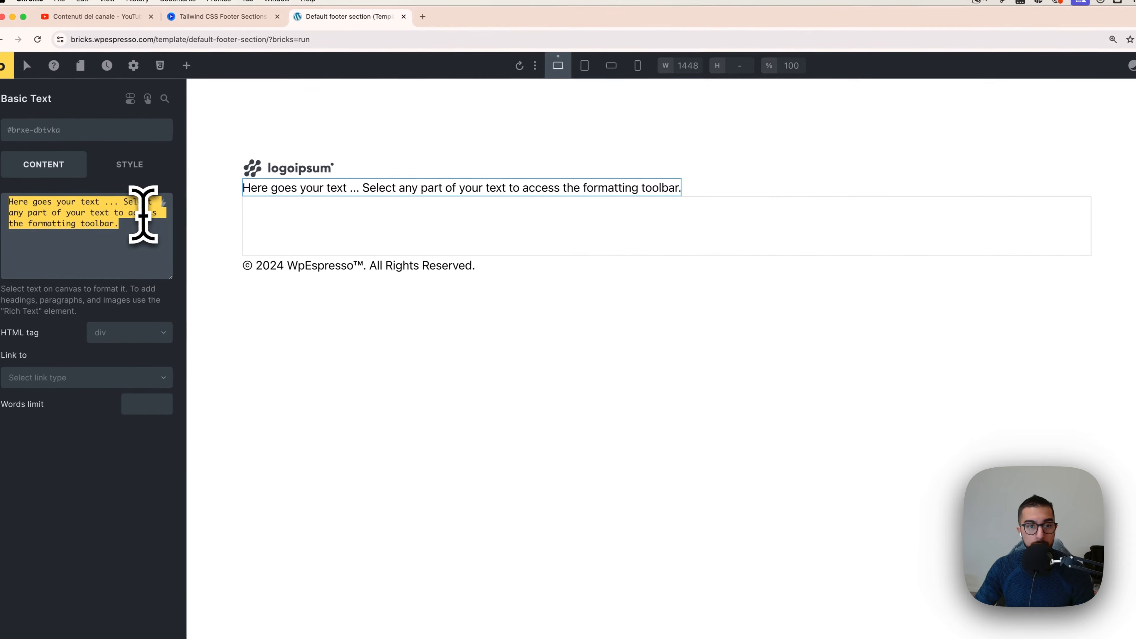
key("super+v")
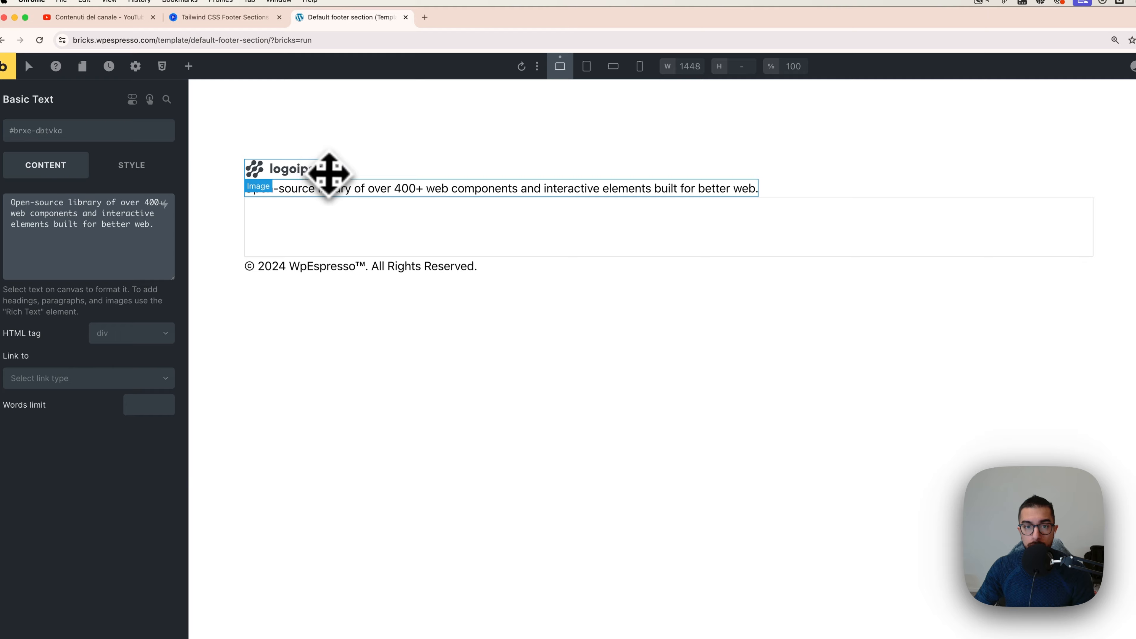
Add a Text link element inside the menu wrapper block
left_click(401, 231)
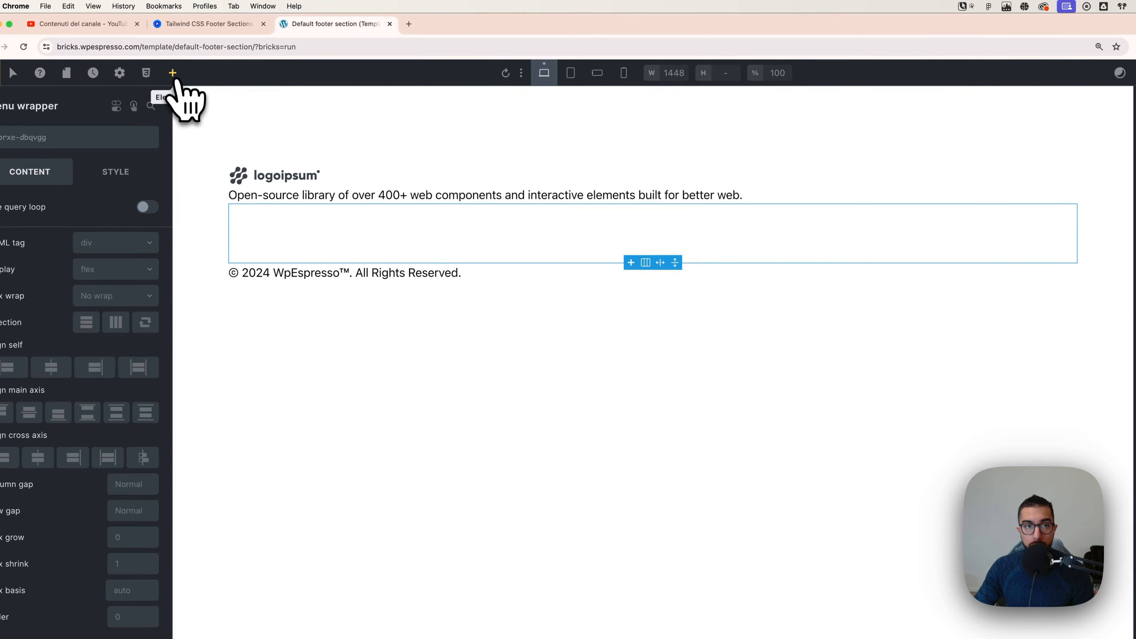
left_click(173, 74)
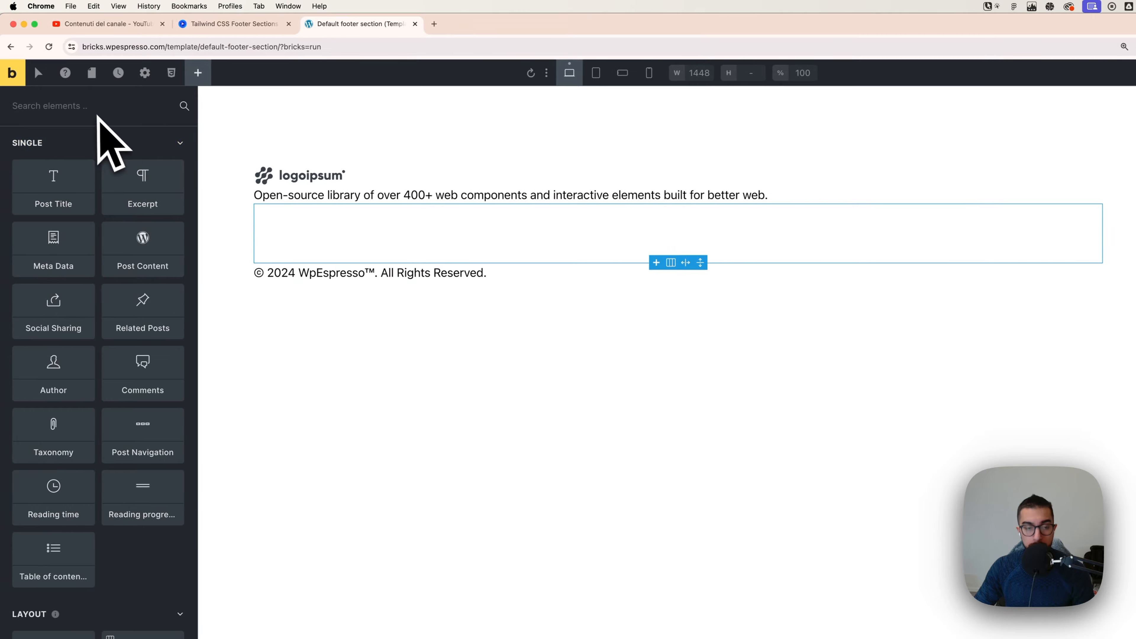
type("link")
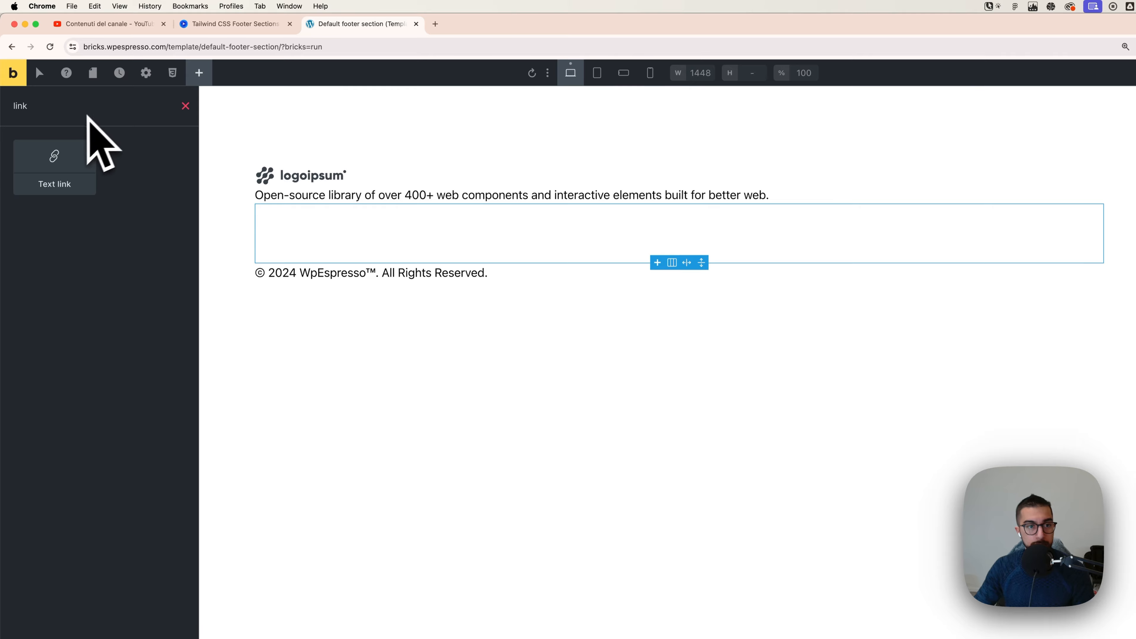
left_click(63, 164)
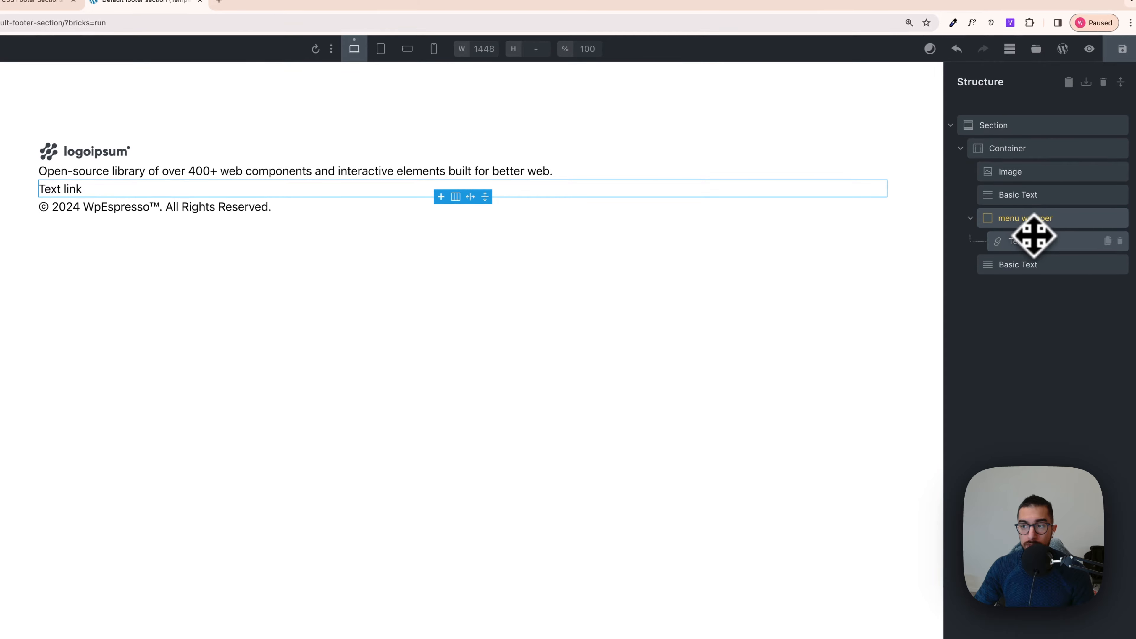
Rename the Text link element inside the menu wrapper "footer item link" in the structure
left_click(1033, 238)
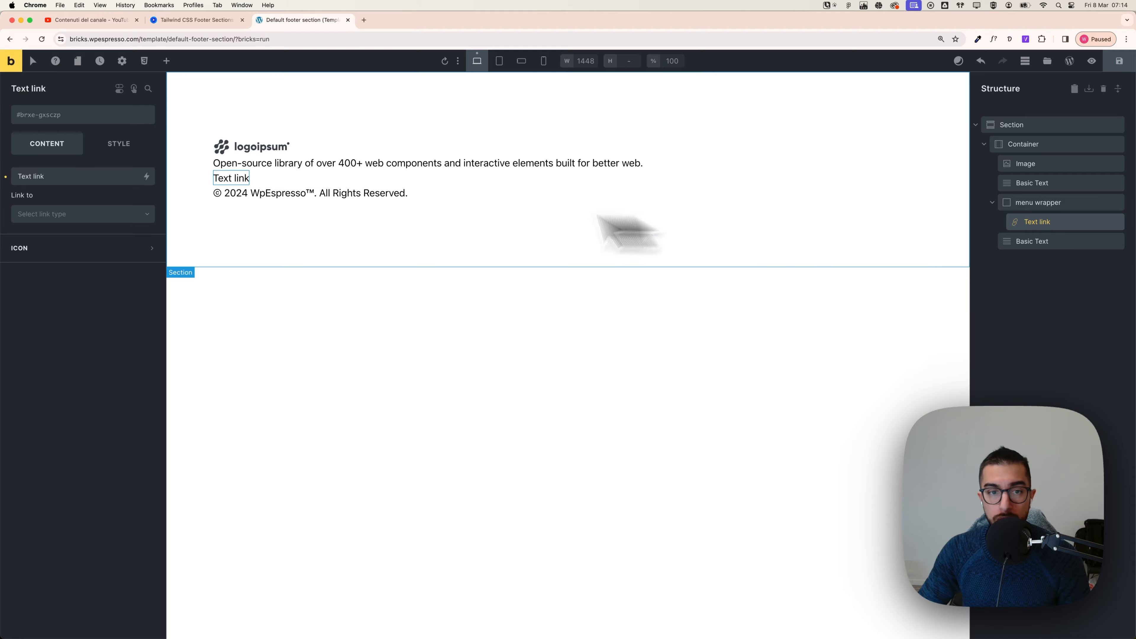
left_click(1051, 203)
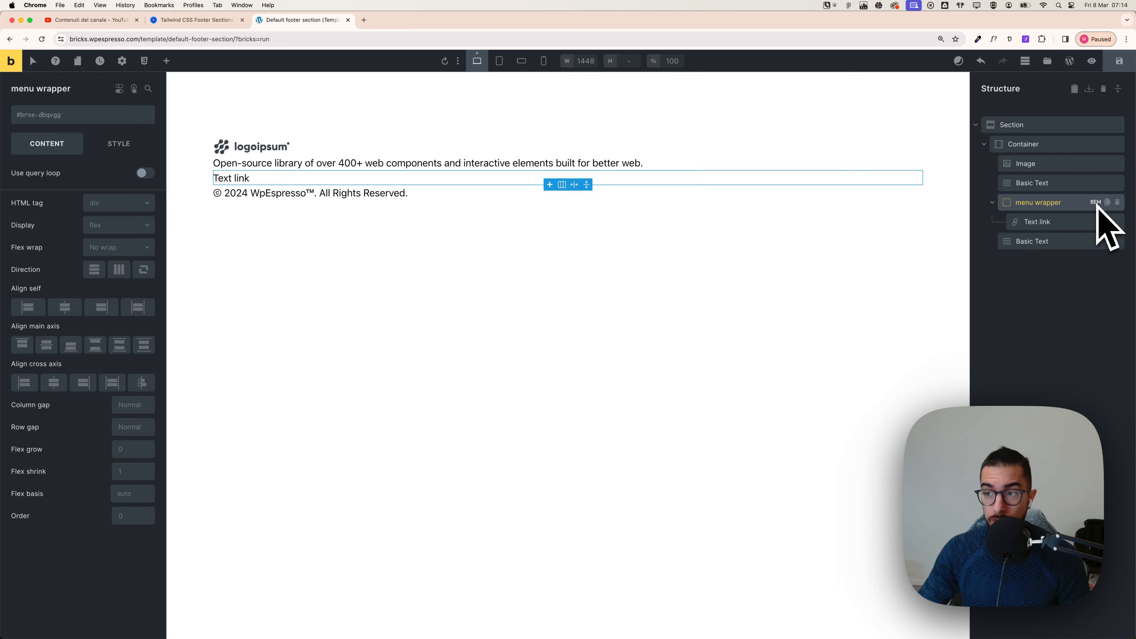
double_click(1067, 222)
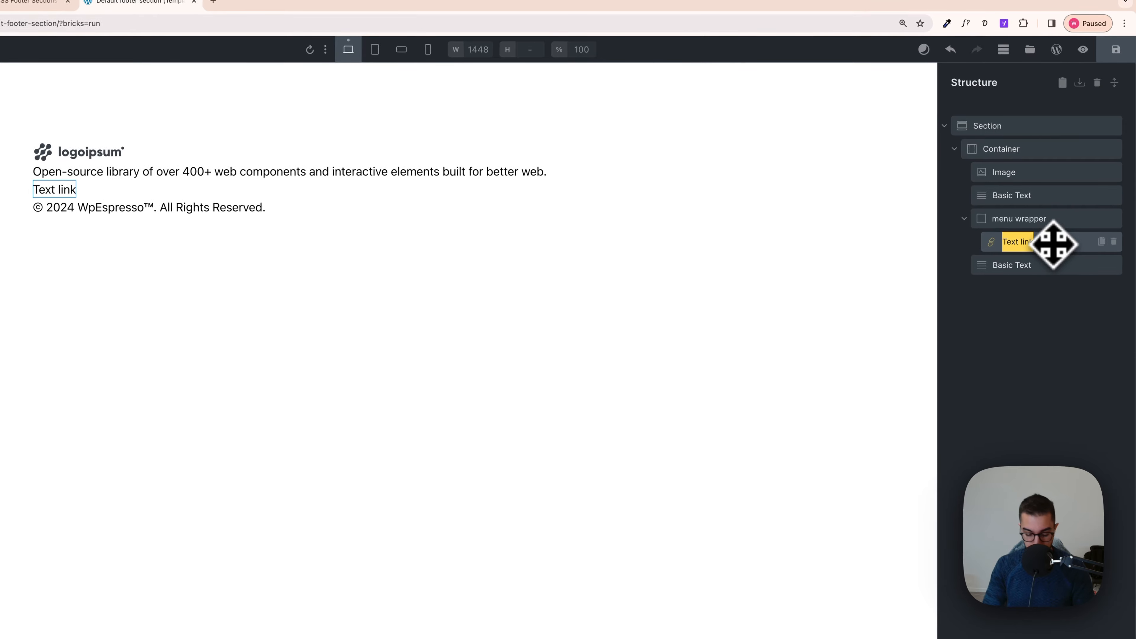
type("menu")
key("BackSpace")
key("BackSpace")
key("BackSpace")
key("BackSpace")
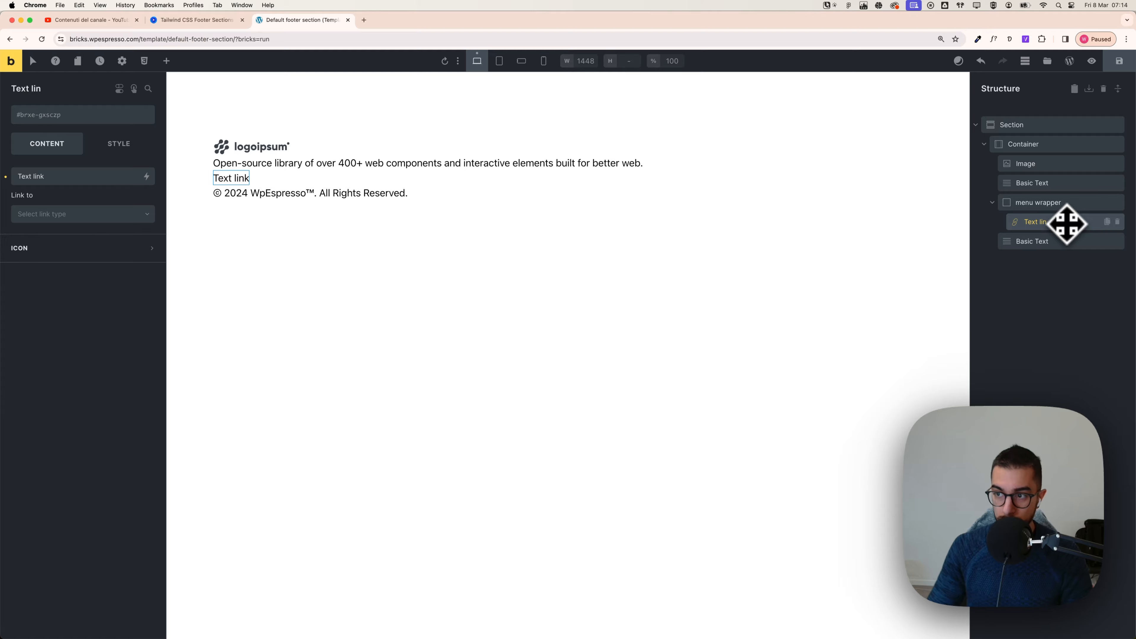
left_click(1075, 241)
double_click(1068, 224)
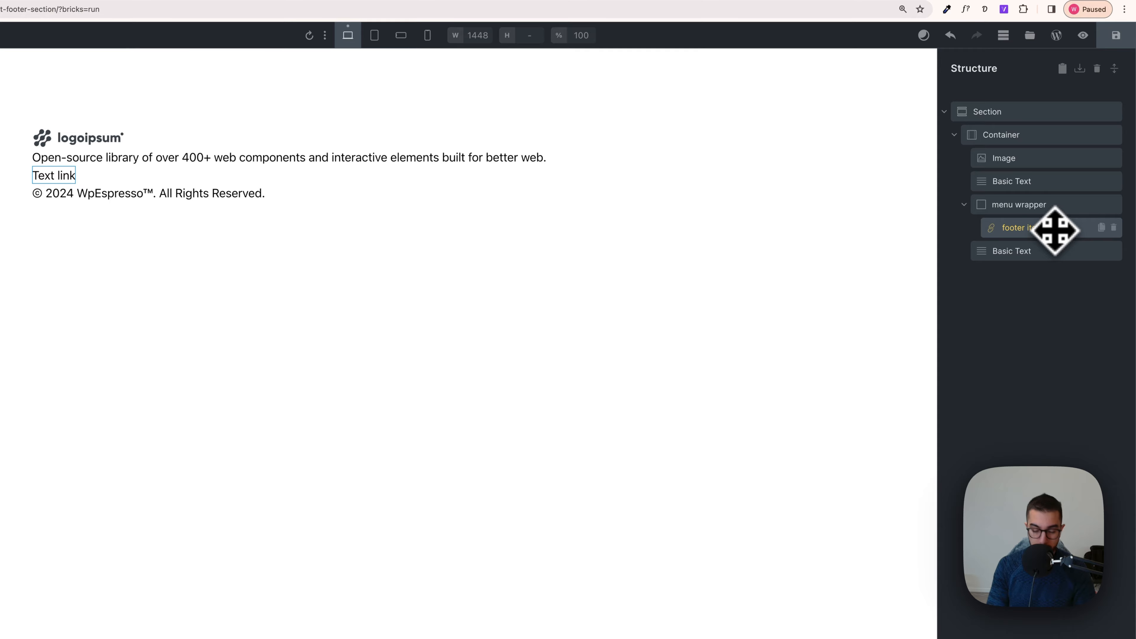
Generate BEM classes for the menu wrapper and its link, using menu-wrapper and menu-wrapper__footer-item-link, with label syncing on
mouse_move(1048, 237)
left_mouse_down()
mouse_move(1042, 254)
mouse_move(1039, 220)
left_mouse_up()
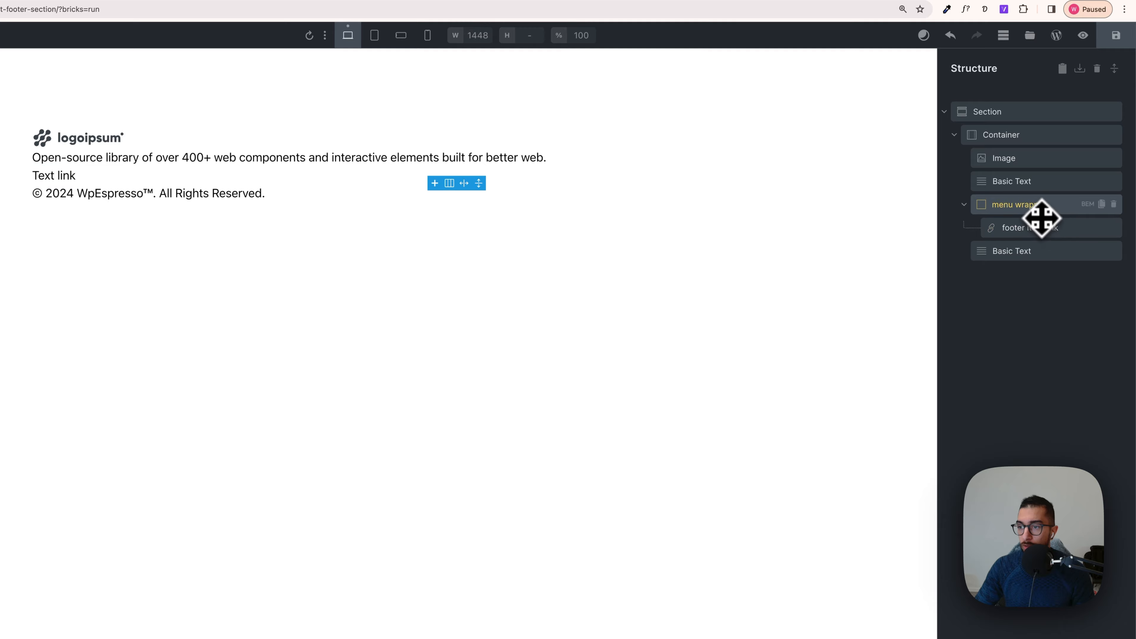
left_click(1089, 205)
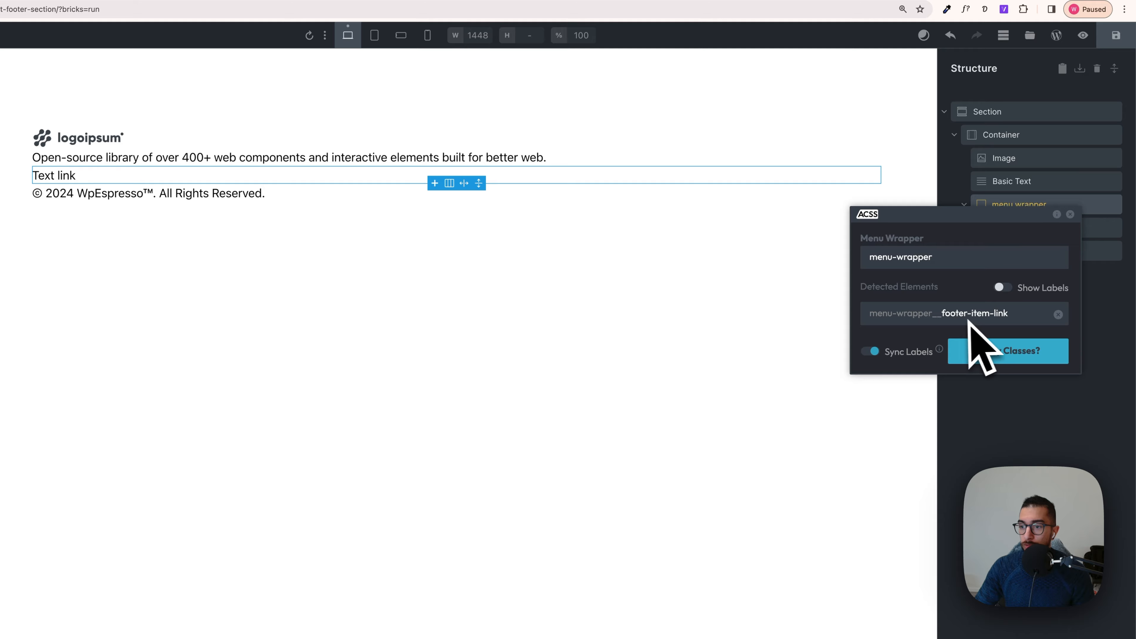
left_click(1015, 355)
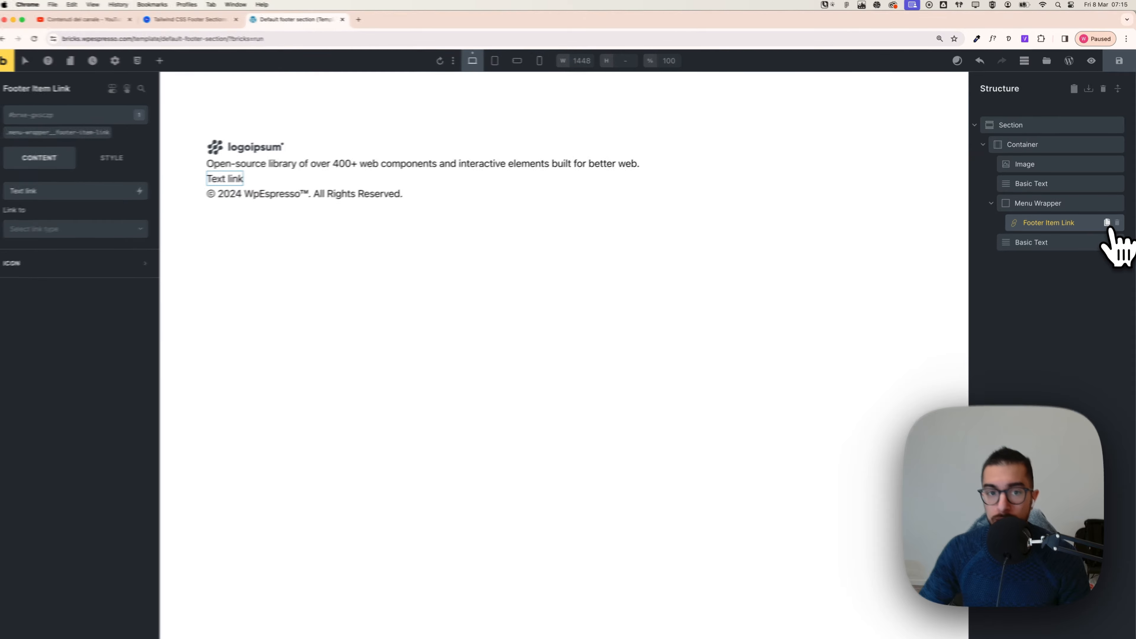
Duplicate the Footer Item Link until the Menu Wrapper holds seven links, matching the menu in Flowbite's default footer
left_click(1107, 221)
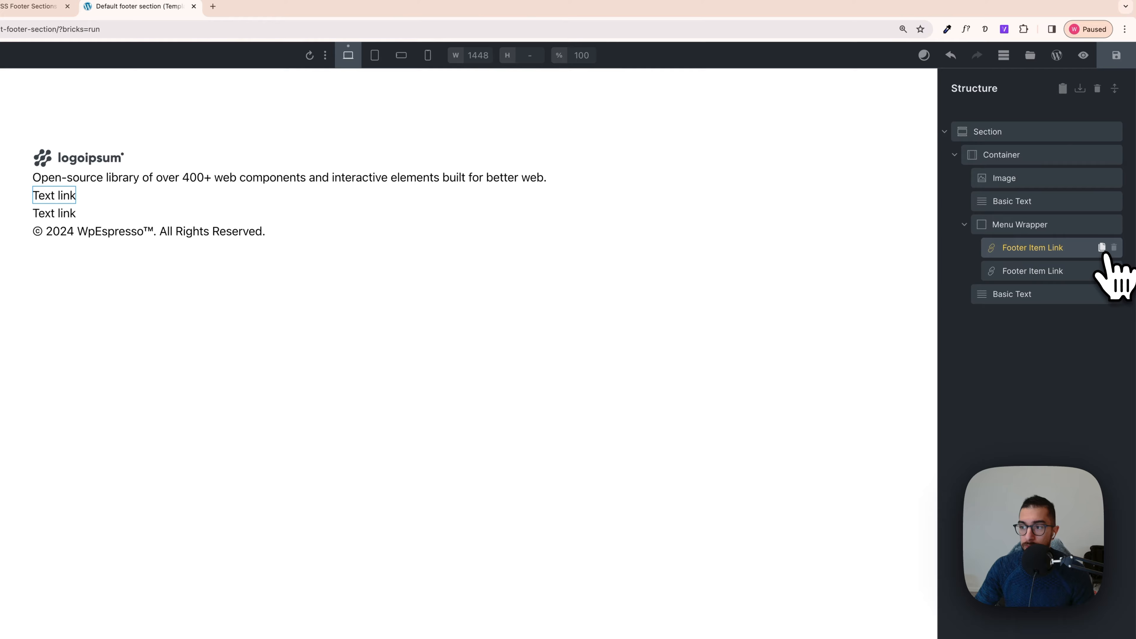
left_click(1102, 251)
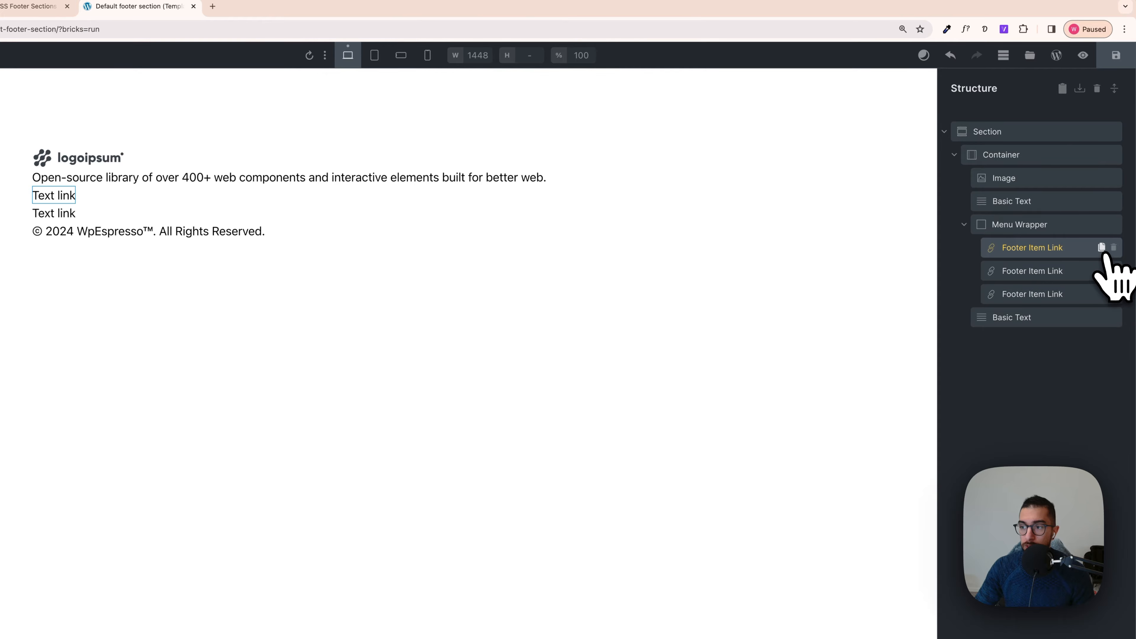
left_click(1103, 251)
left_click(1103, 251)
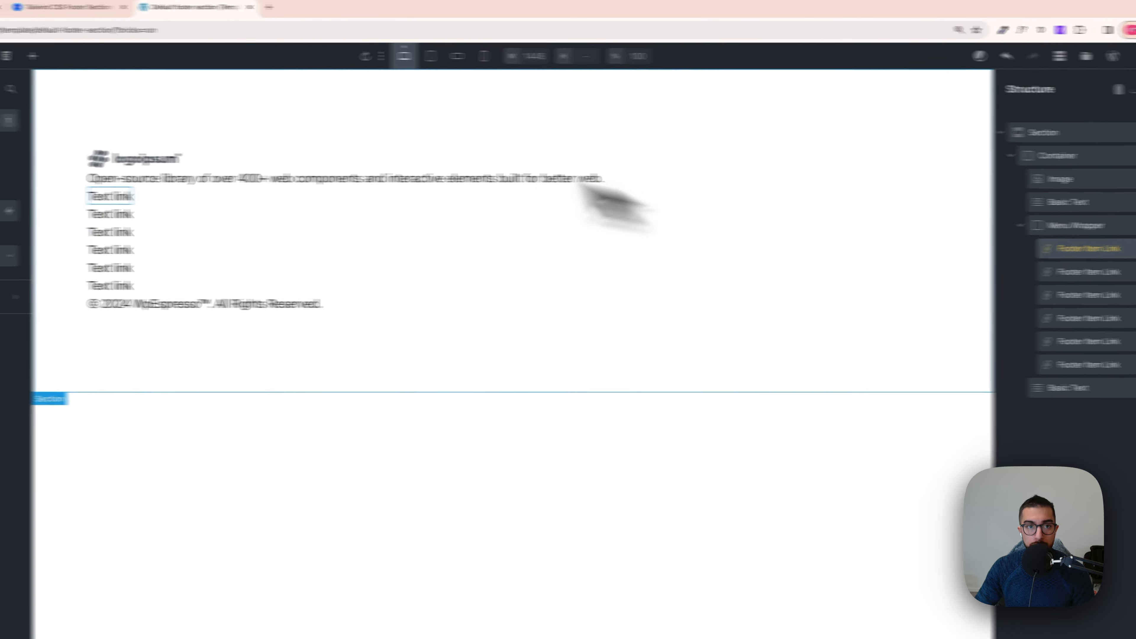
left_click(27, 6)
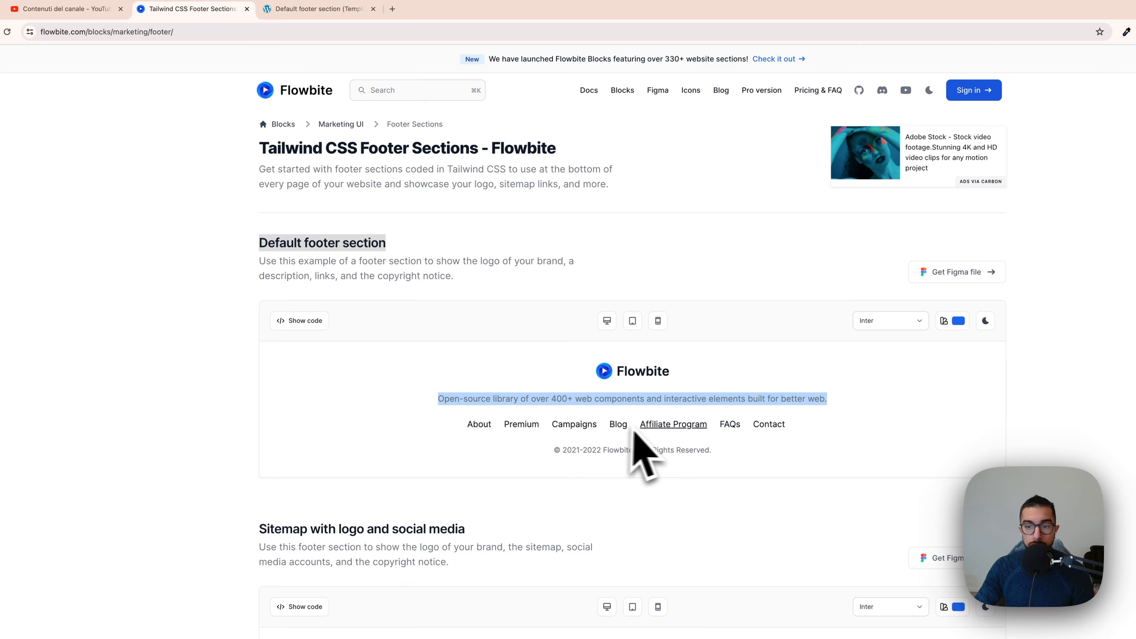
key("ctrl+Tab")
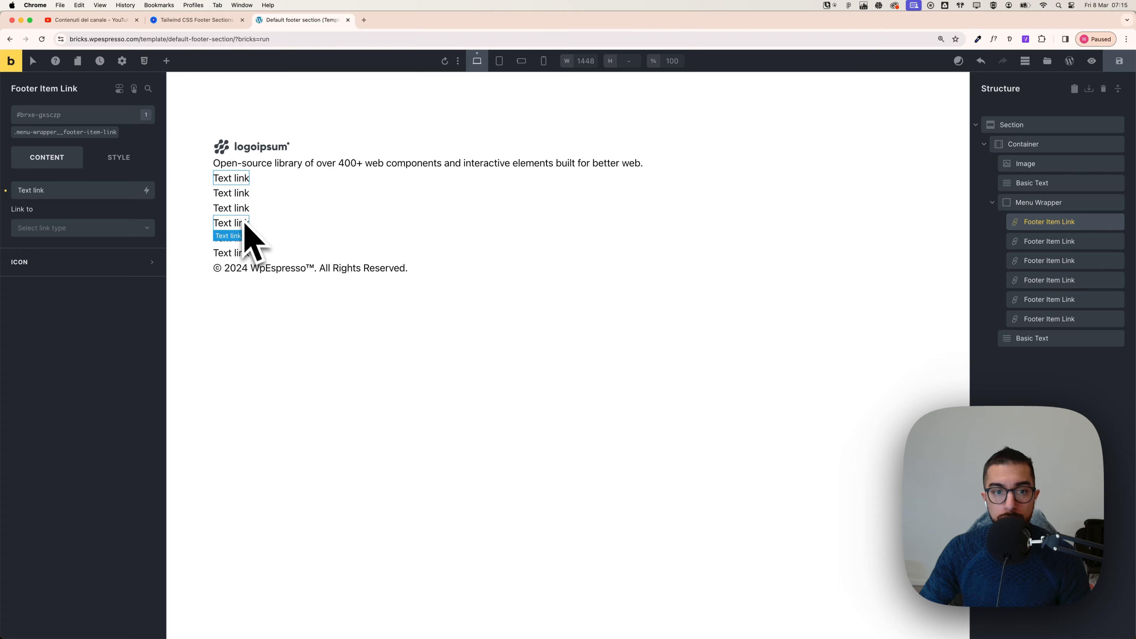
left_click_drag(249, 244, 249, 256)
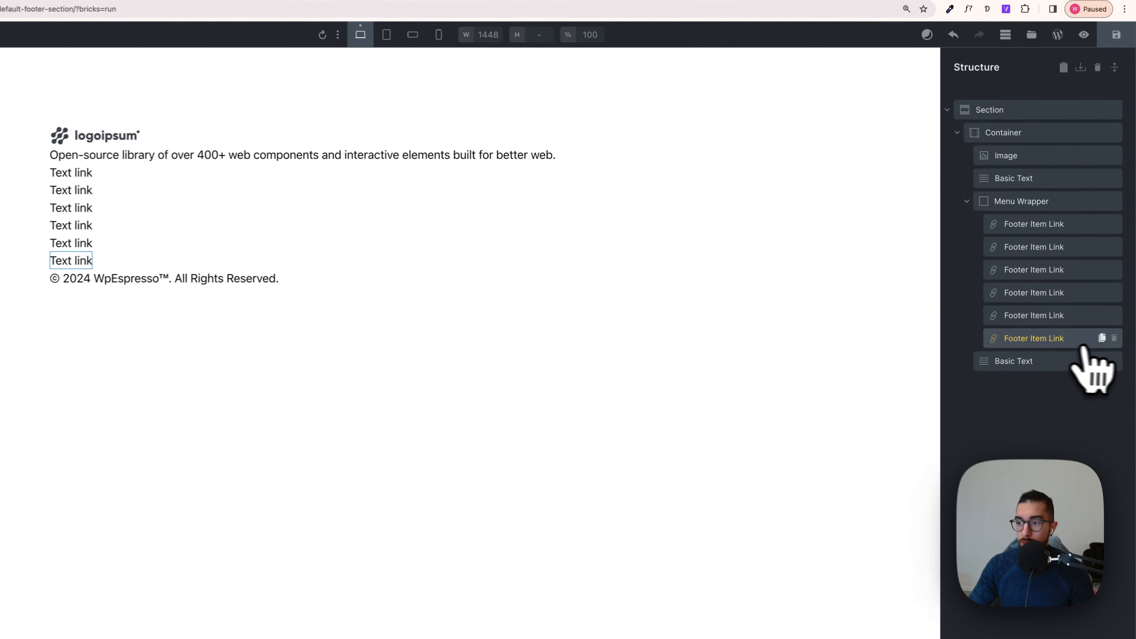
left_click(1101, 341)
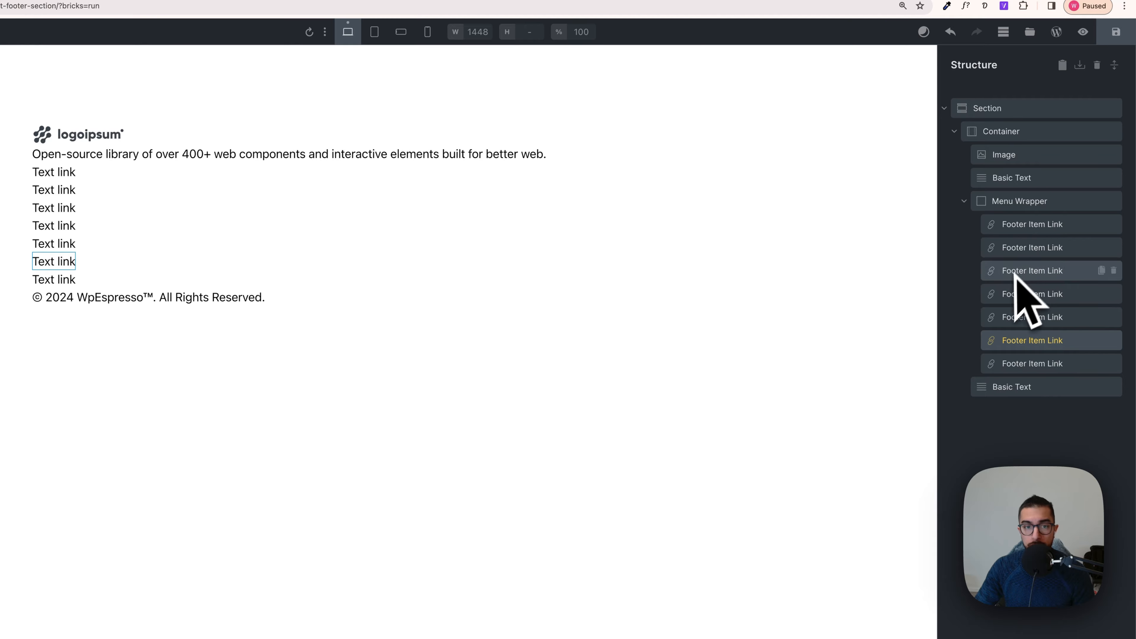
Remove the menu-wrapper class from the Menu Wrapper block and set its flex direction to horizontal
left_click(1027, 206)
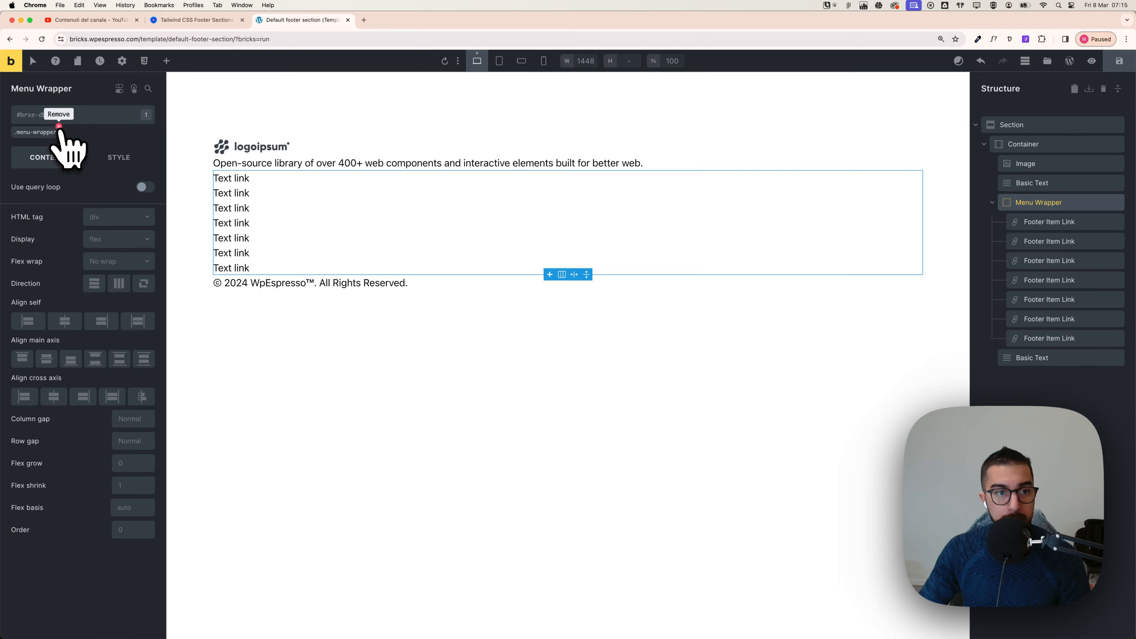
left_click(60, 127)
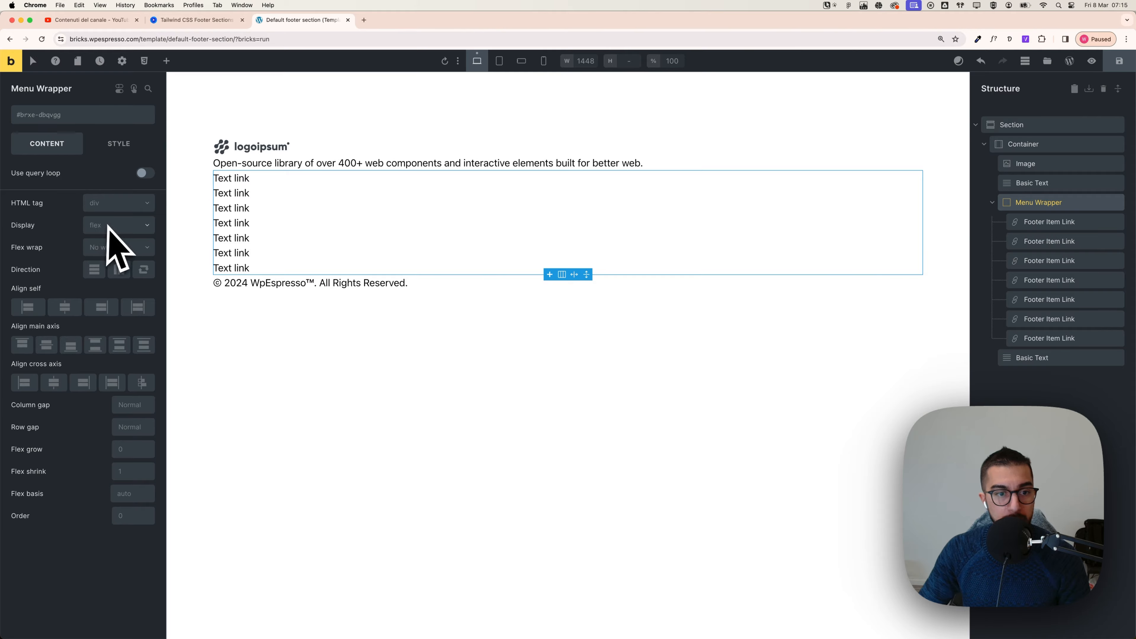
left_click(118, 269)
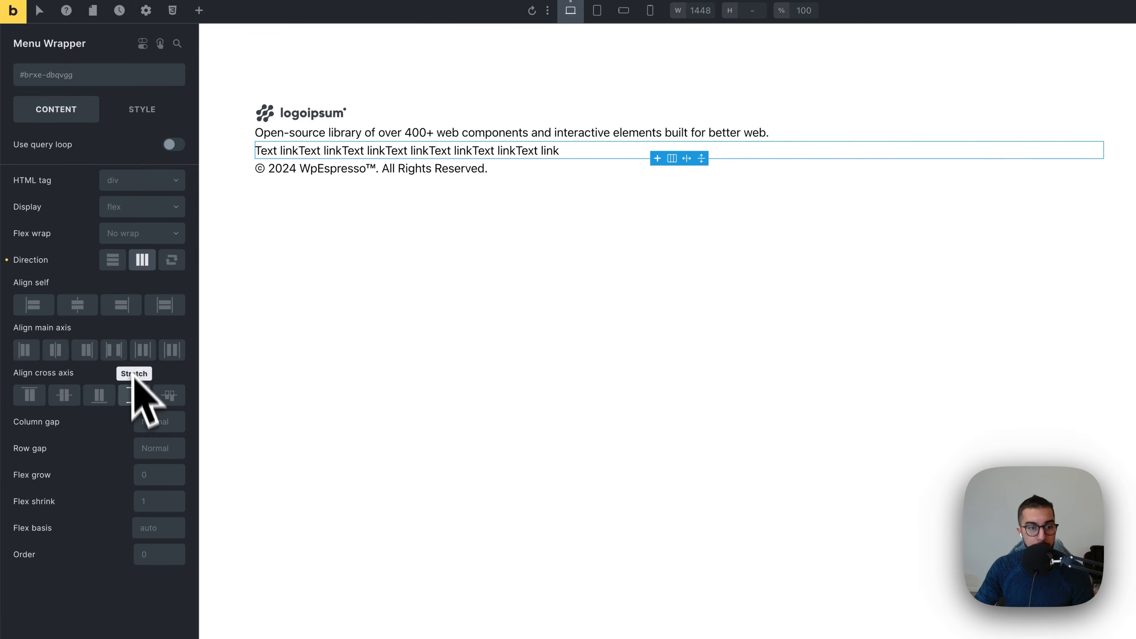
Give the Menu Wrapper a column gap of var(--space-m) and set its HTML tag to li
right_click(154, 425)
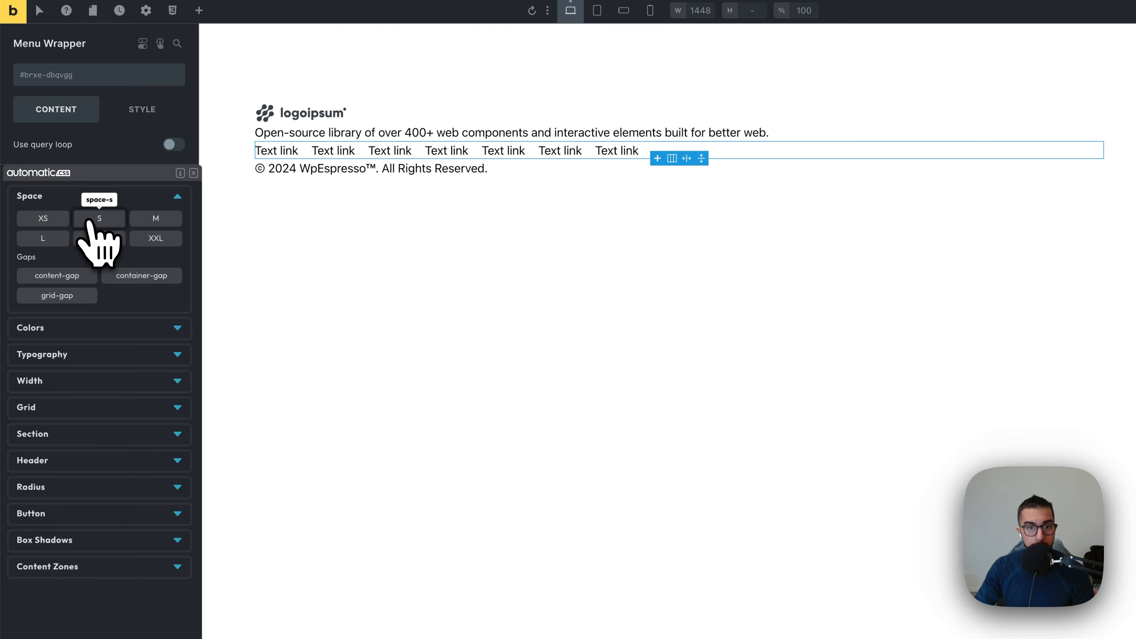
left_click(154, 219)
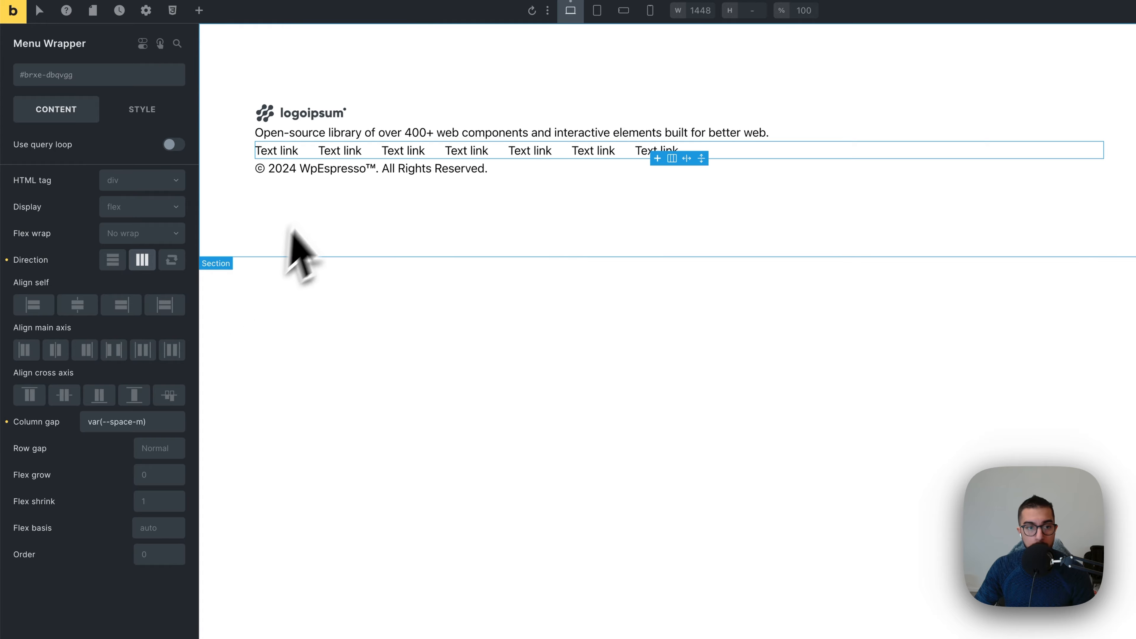
left_click(135, 183)
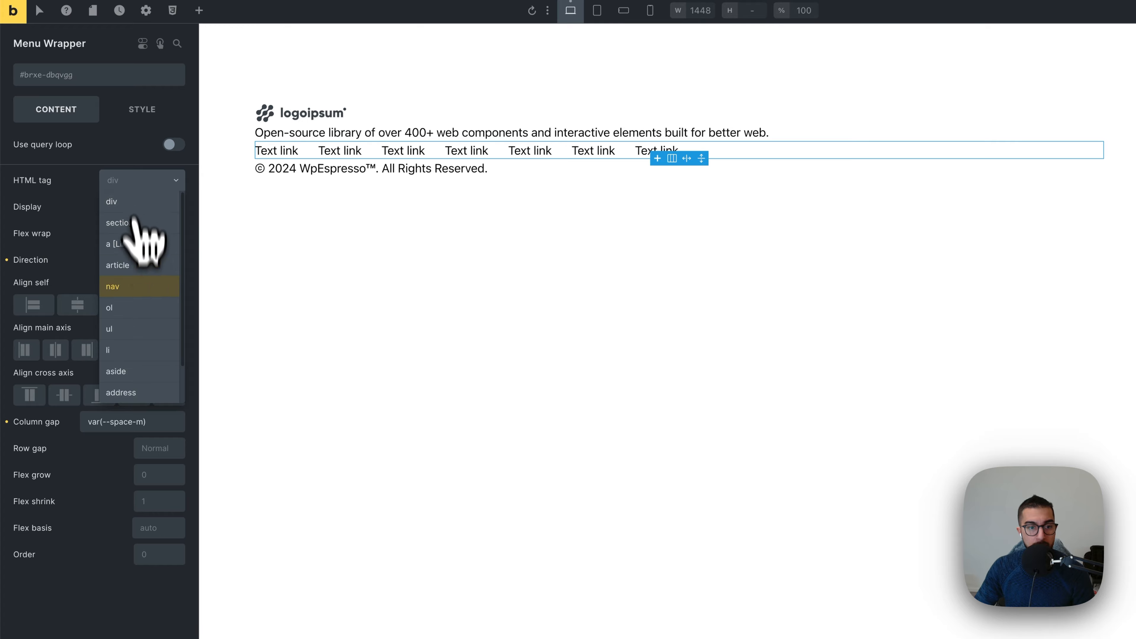
left_click(134, 350)
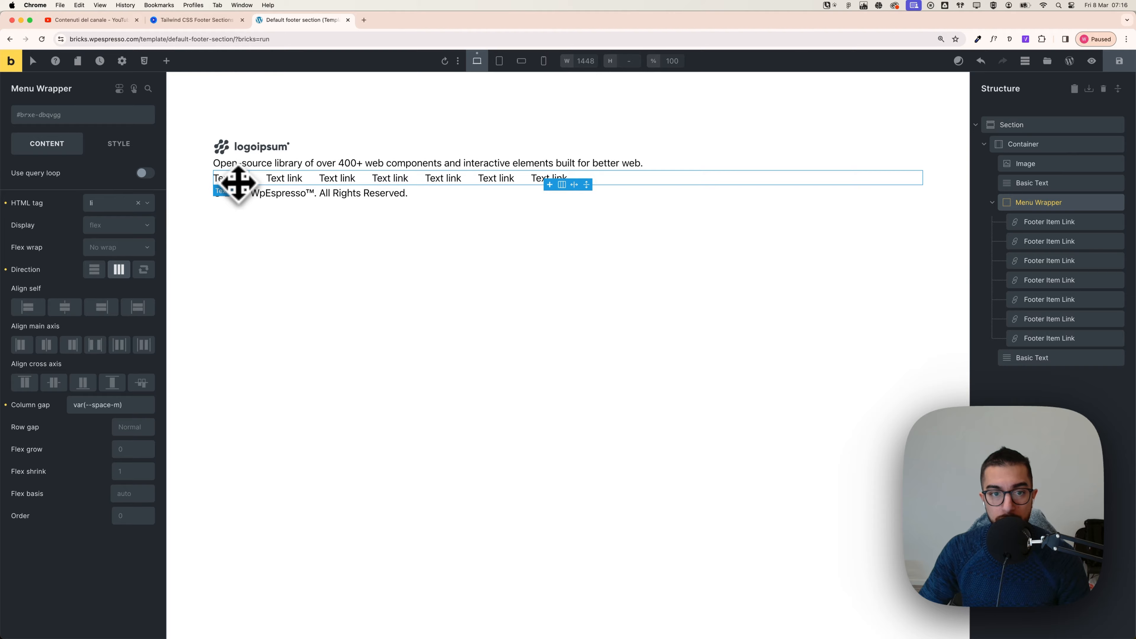
Link the first Footer Item Link to the internal post/page Sample Page
left_click(238, 182)
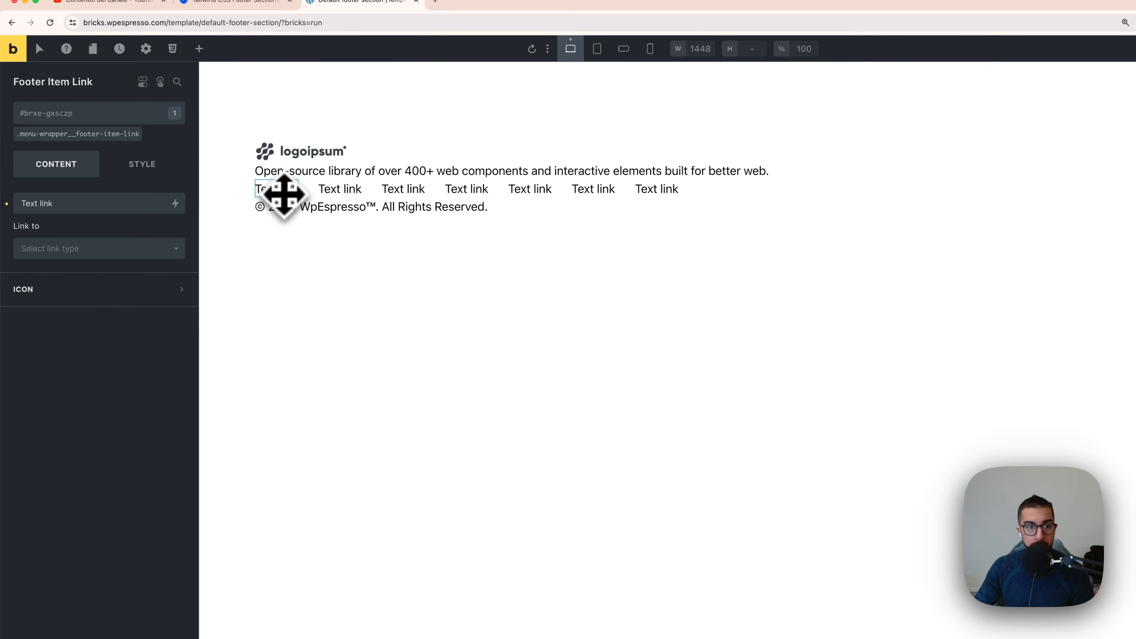
left_click(87, 248)
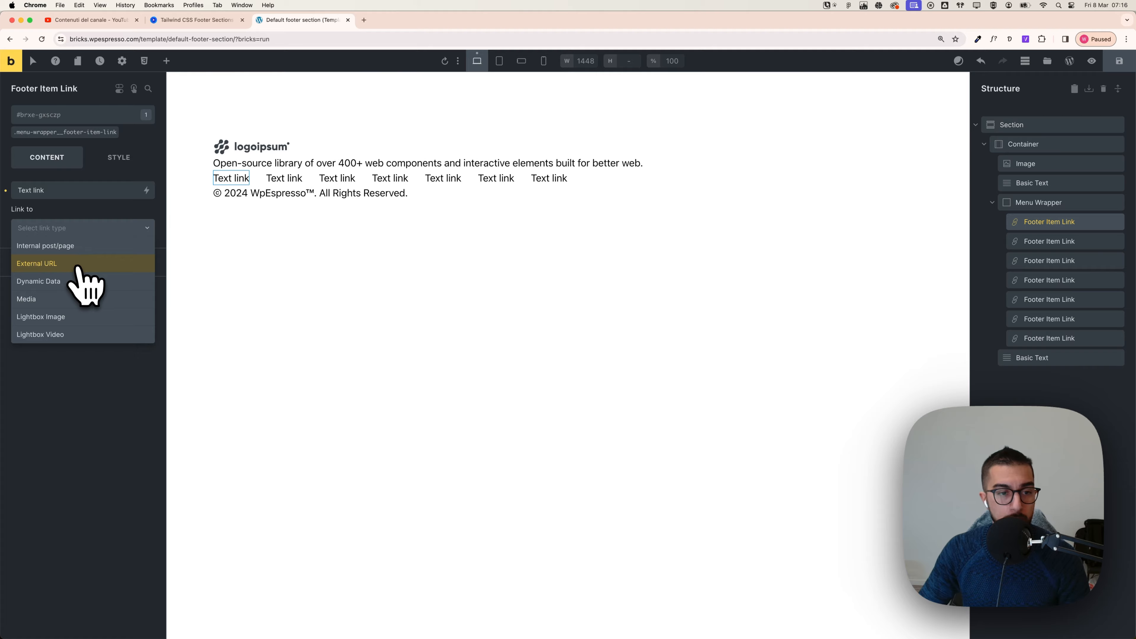
left_click(81, 246)
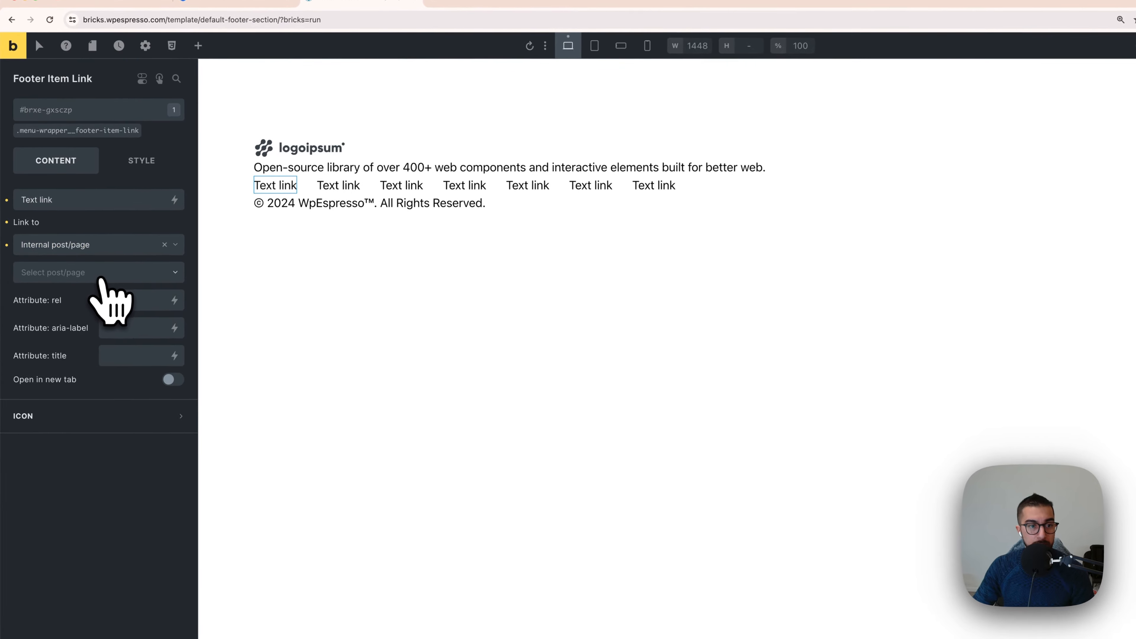
left_click(85, 251)
left_click(90, 315)
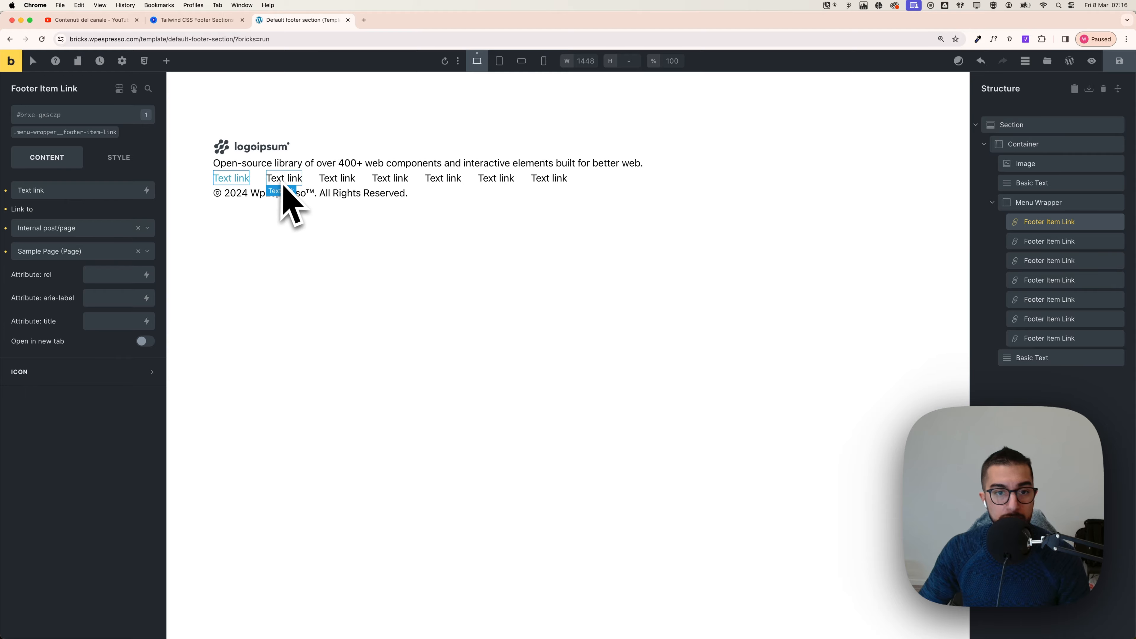
double_click(78, 189)
Delete the six other Footer Item Links from the Menu Wrapper, keeping only the one linked to Sample Page
left_click(1077, 246)
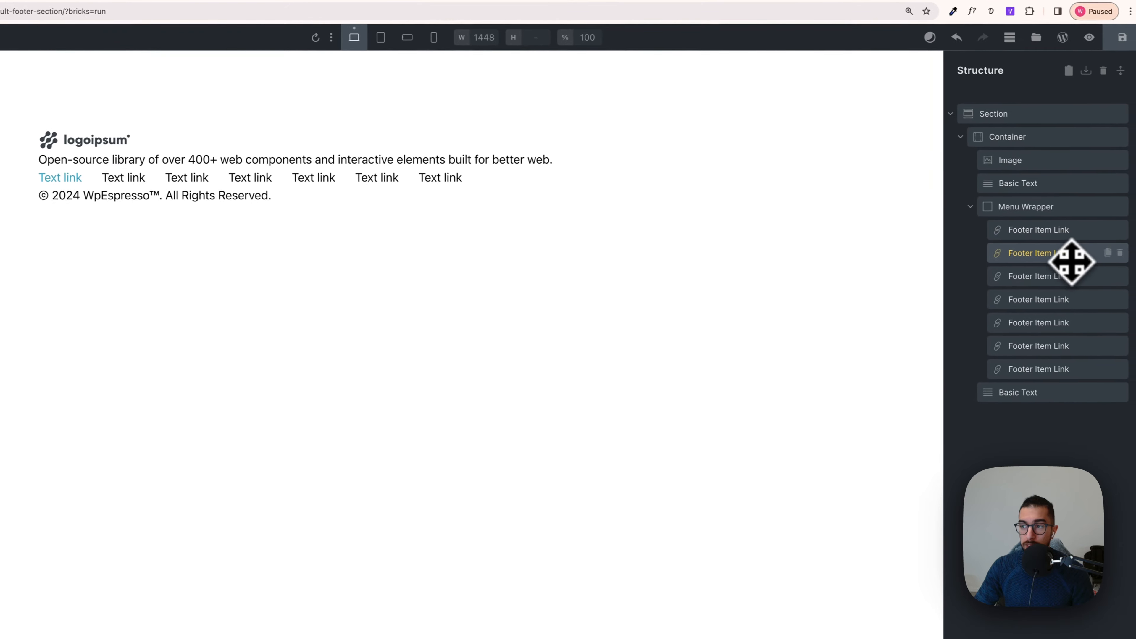
left_click(1119, 253)
left_click(1120, 253)
left_click(1120, 253)
left_click(1119, 254)
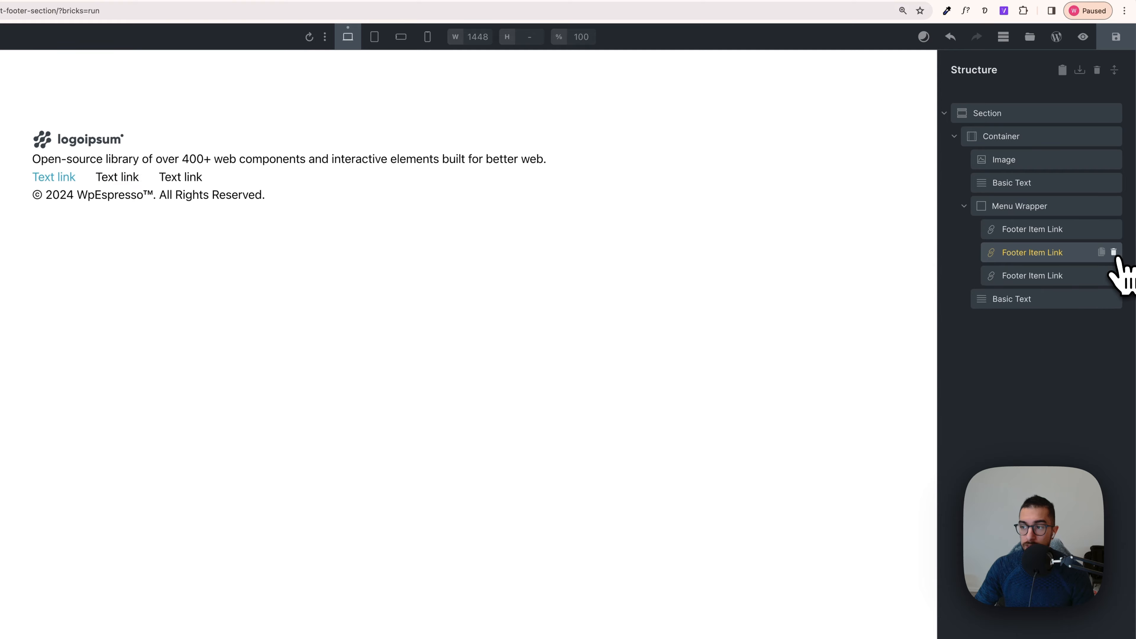
left_click(1114, 252)
left_click(1113, 252)
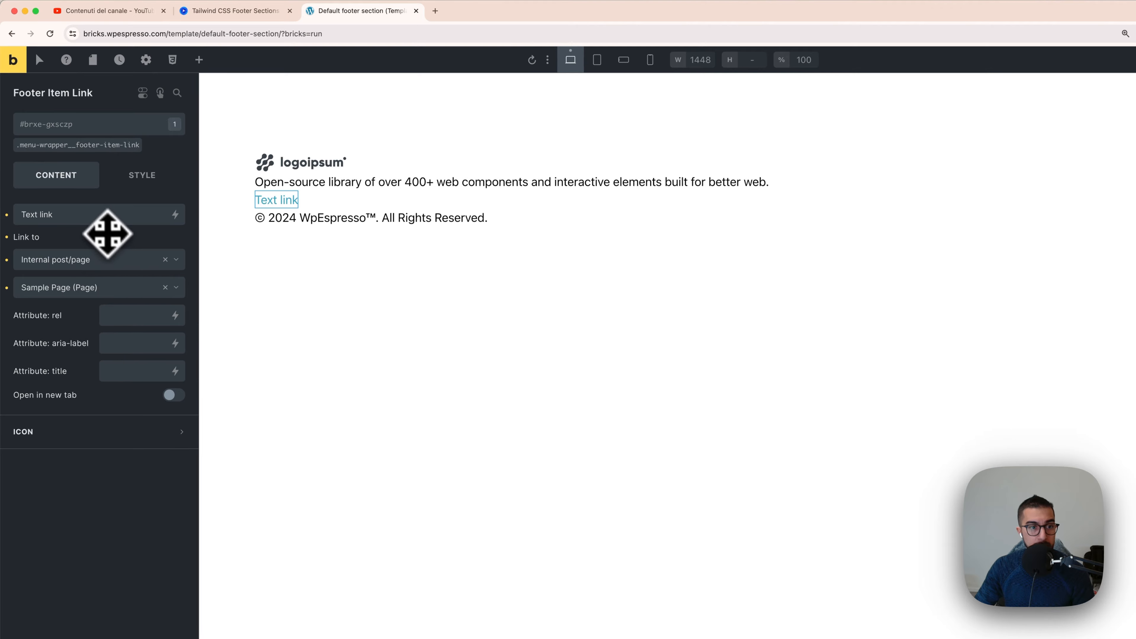
Set the remaining link's text to About, matching the first menu item of Flowbite's default footer
left_click(232, 10)
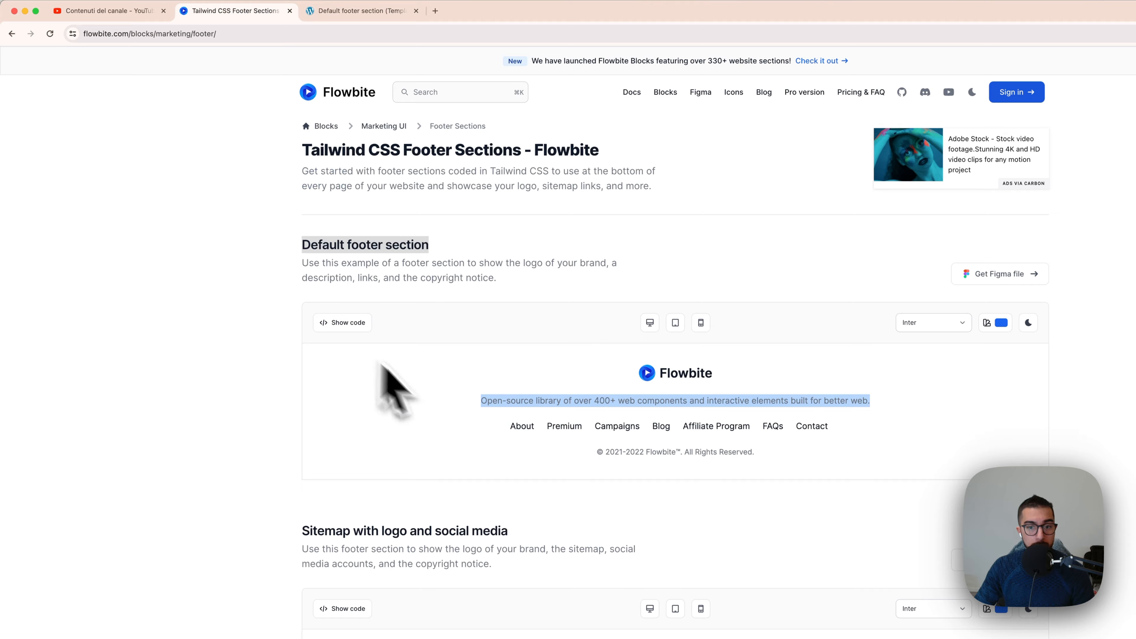
left_click(512, 428)
key("ctrl+Tab")
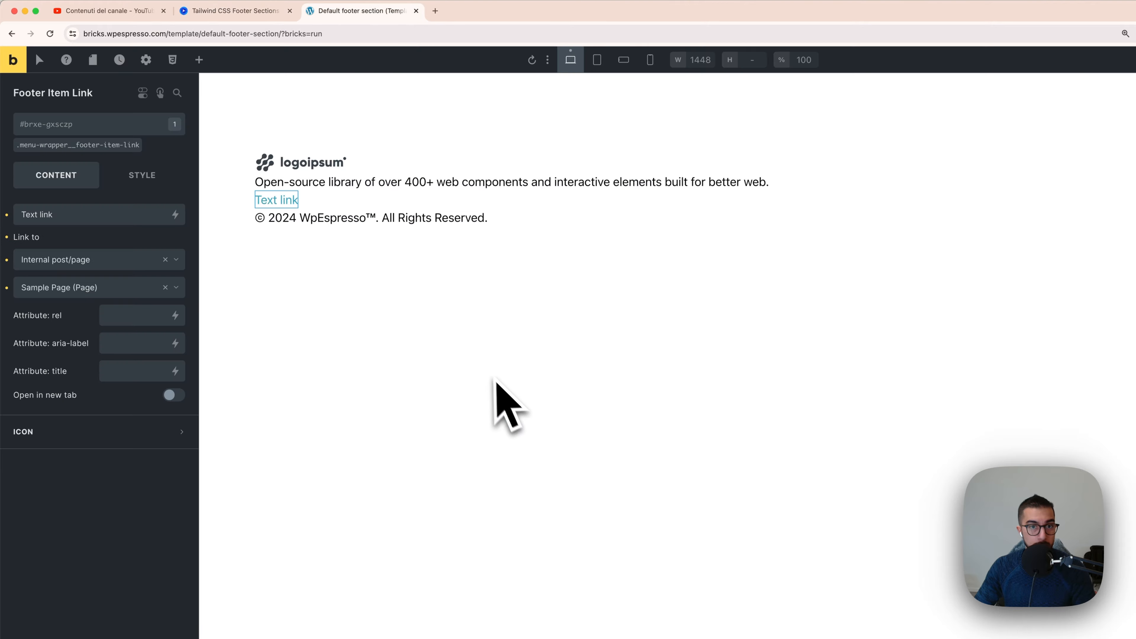
left_click(83, 214)
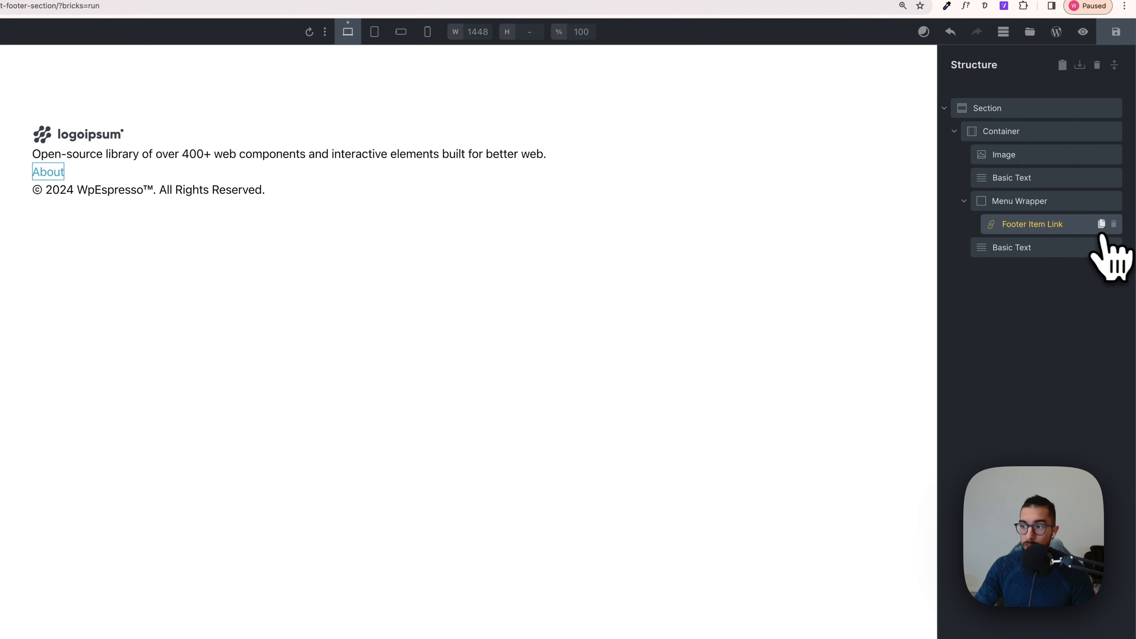
Duplicate the About link until the Menu Wrapper contains seven Footer Item Links
left_click(1101, 224)
left_click(1102, 224)
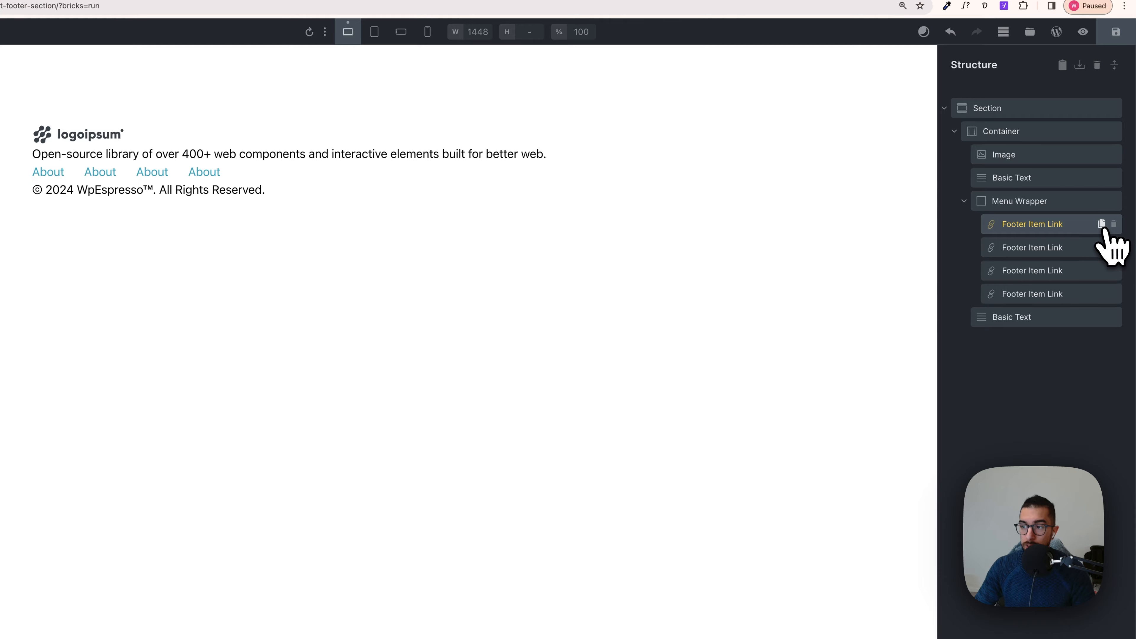
left_click(1101, 224)
left_click(1102, 224)
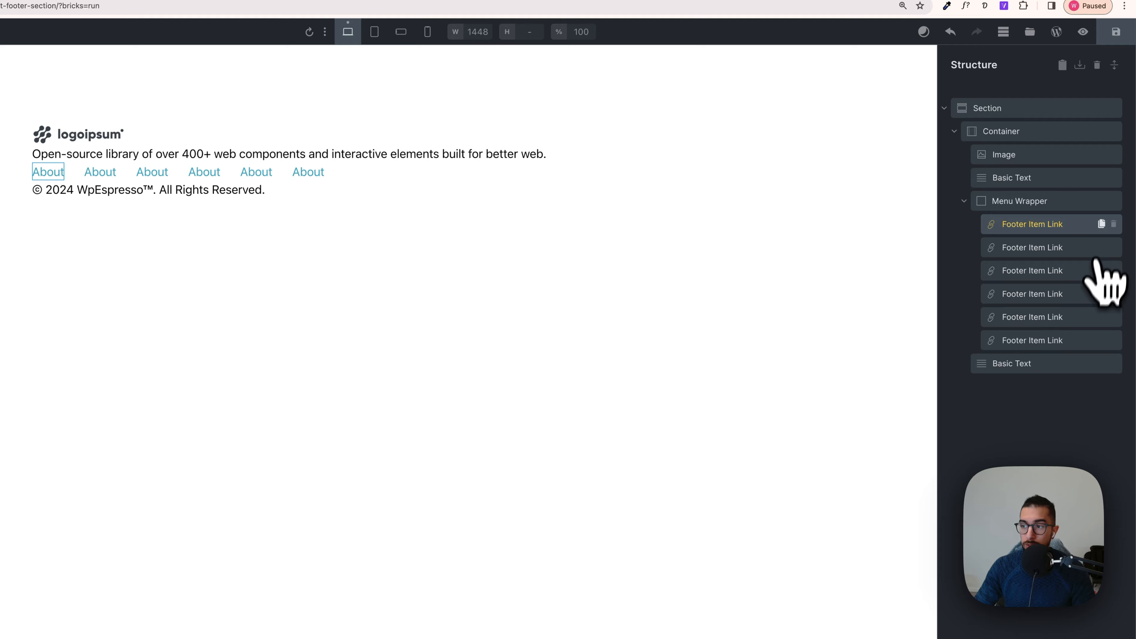
left_click(1101, 224)
Change the second menu link's text to Premium, taken from Flowbite's default footer
key("ctrl+Tab")
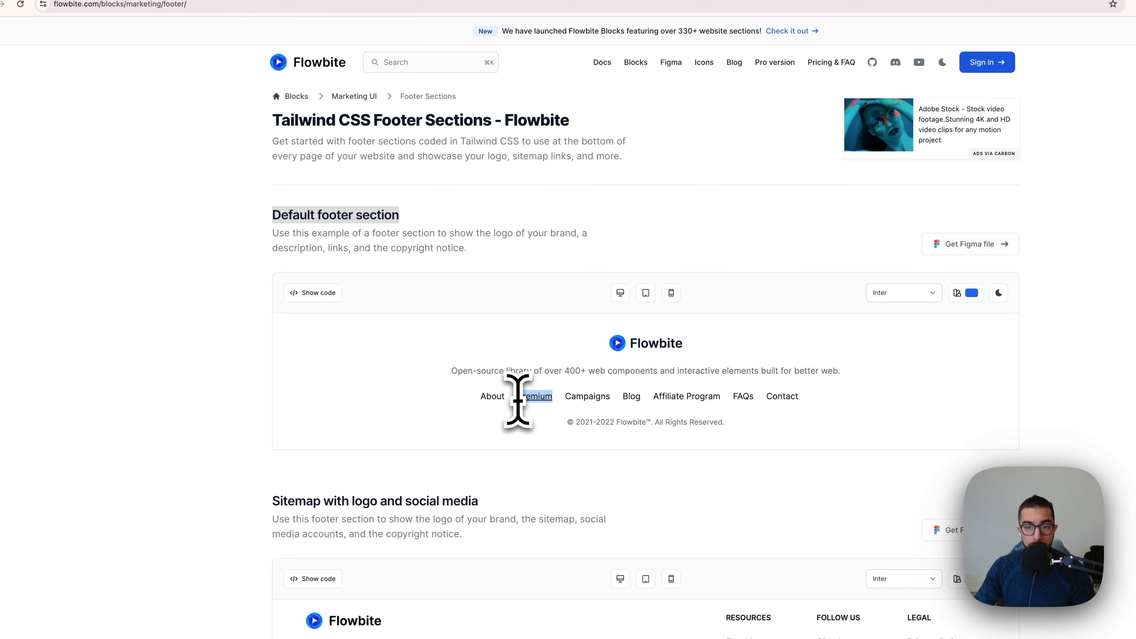
key("ctrl+shift+Tab")
left_click(292, 170)
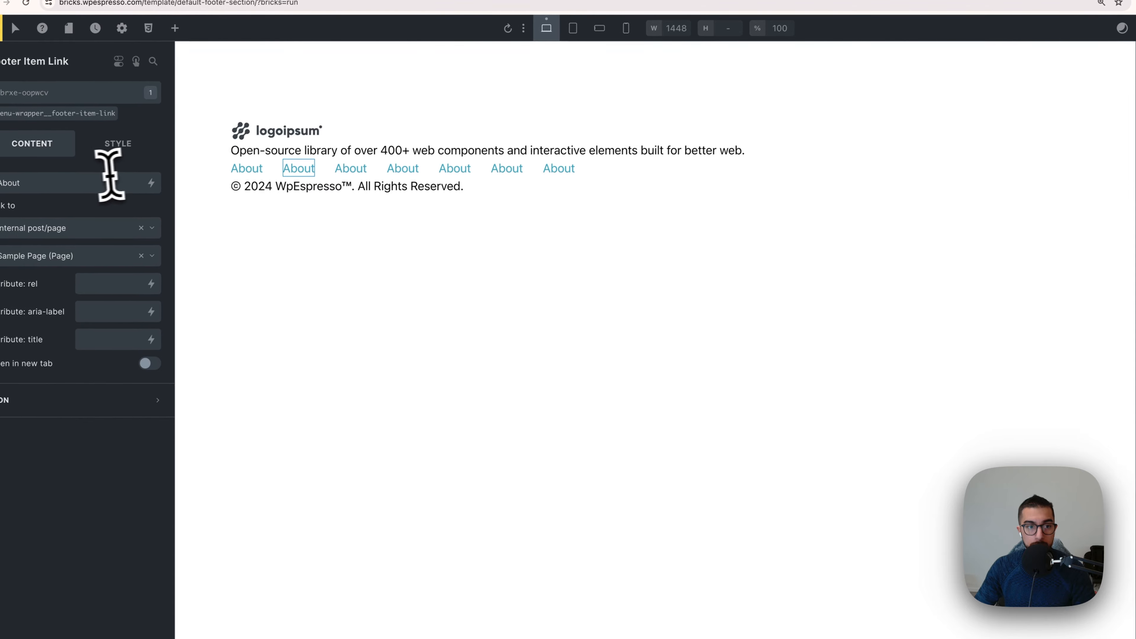
double_click(99, 183)
type("Premium")
Change the third menu link's text to Campaigns, taken from Flowbite's default footer
key("ctrl+Tab")
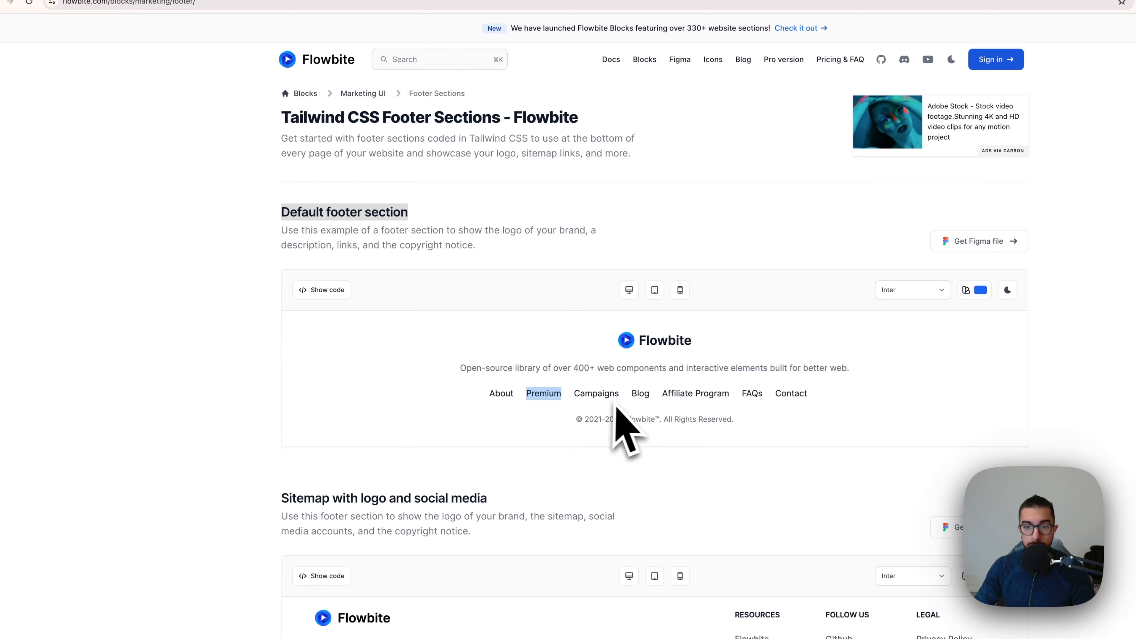
key("ctrl+shift+Tab")
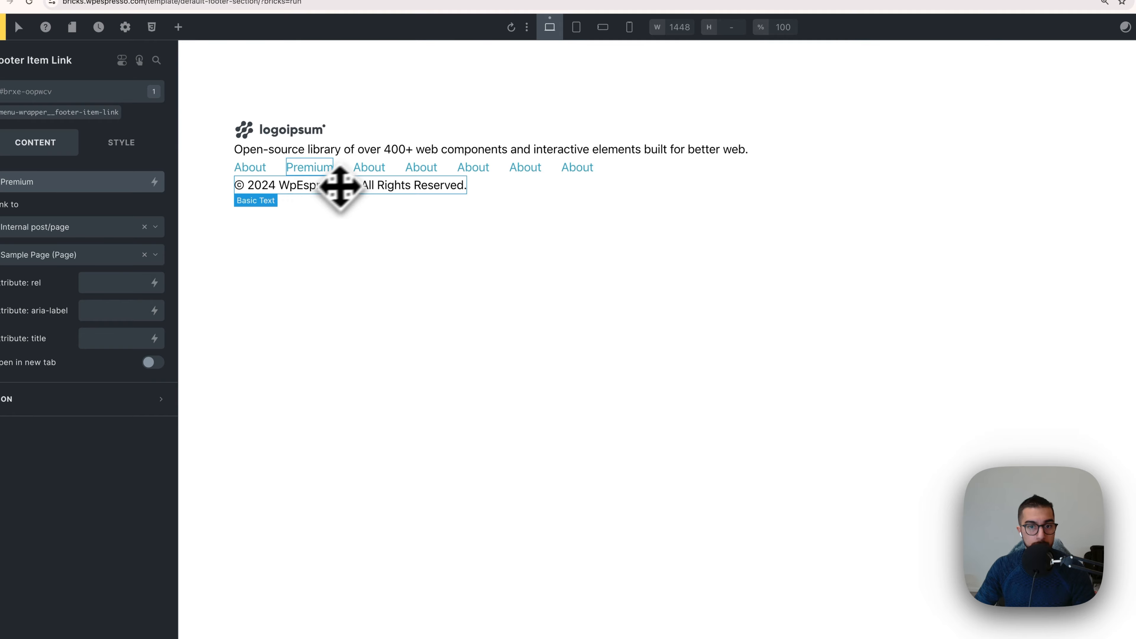
left_click(369, 168)
double_click(115, 182)
Change the fourth menu link's text to Blog, taken from Flowbite's default footer
key("ctrl+Tab")
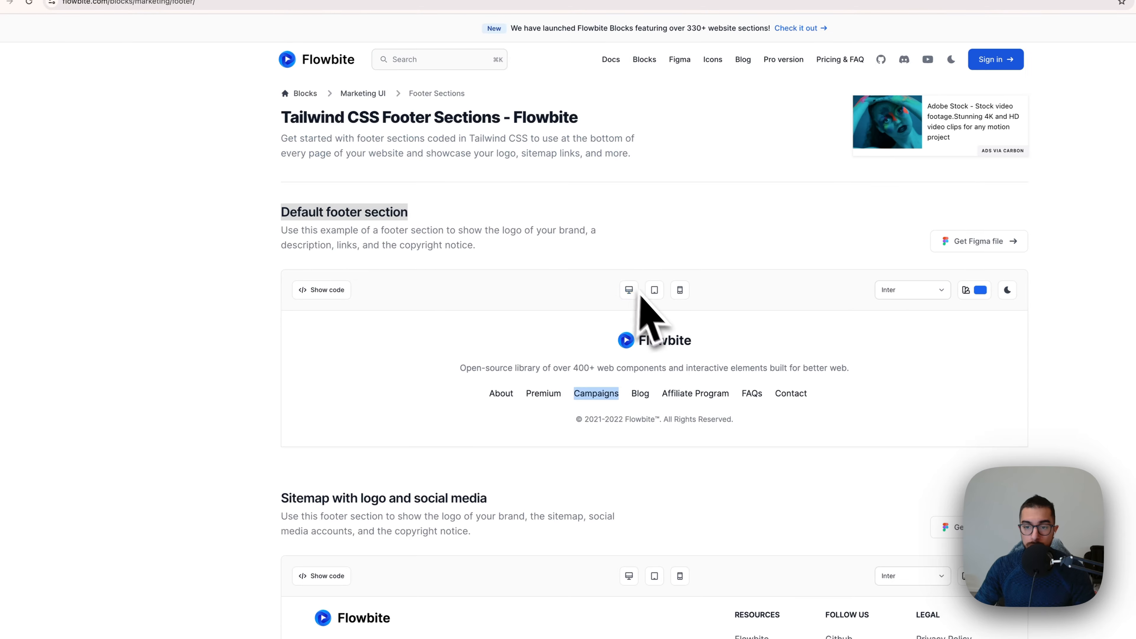
left_click_drag(623, 404, 601, 394)
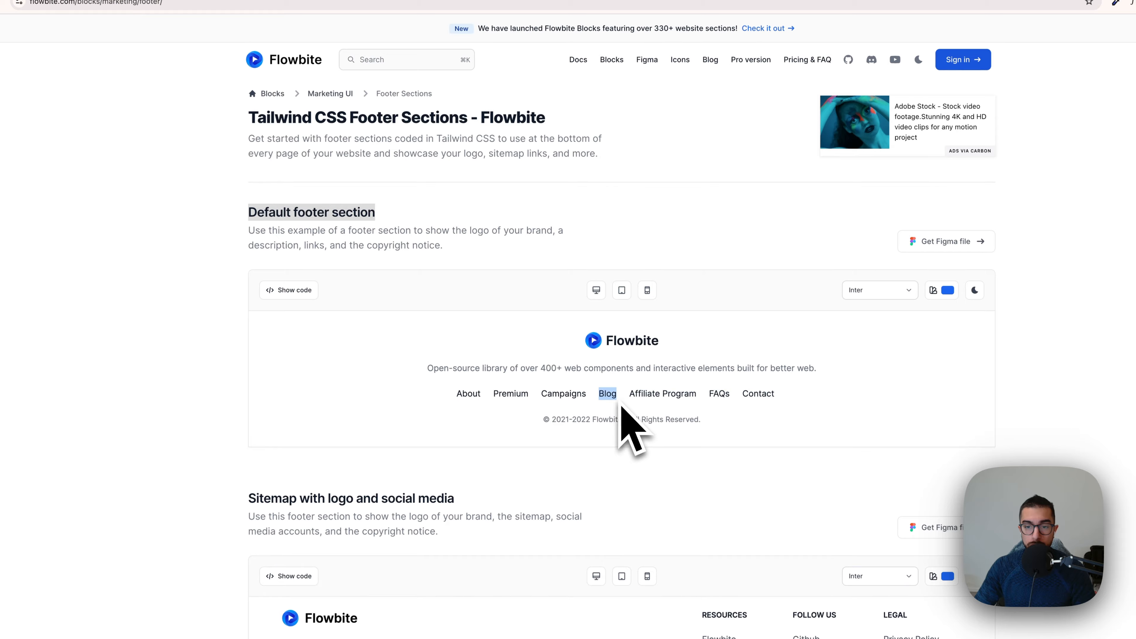
key("ctrl+shift+Tab")
left_click(413, 168)
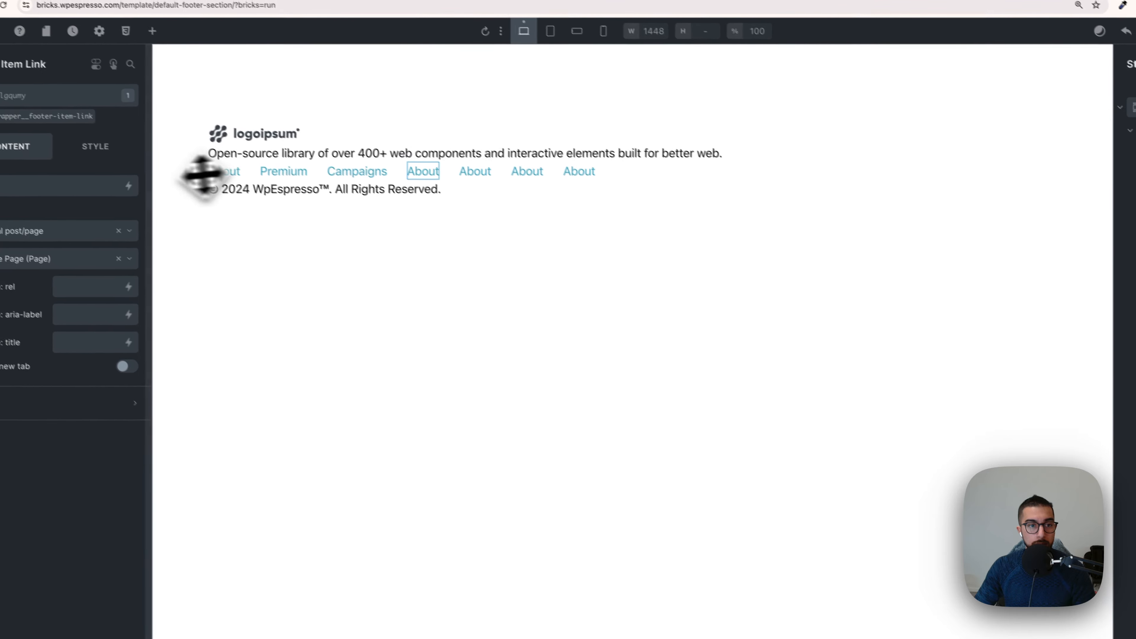
left_click(82, 179)
key("super+a")
type("Blog")
Copy Affiliate Program from Flowbite's default footer and use it as the fifth menu link's text
key("ctrl+shift+Tab")
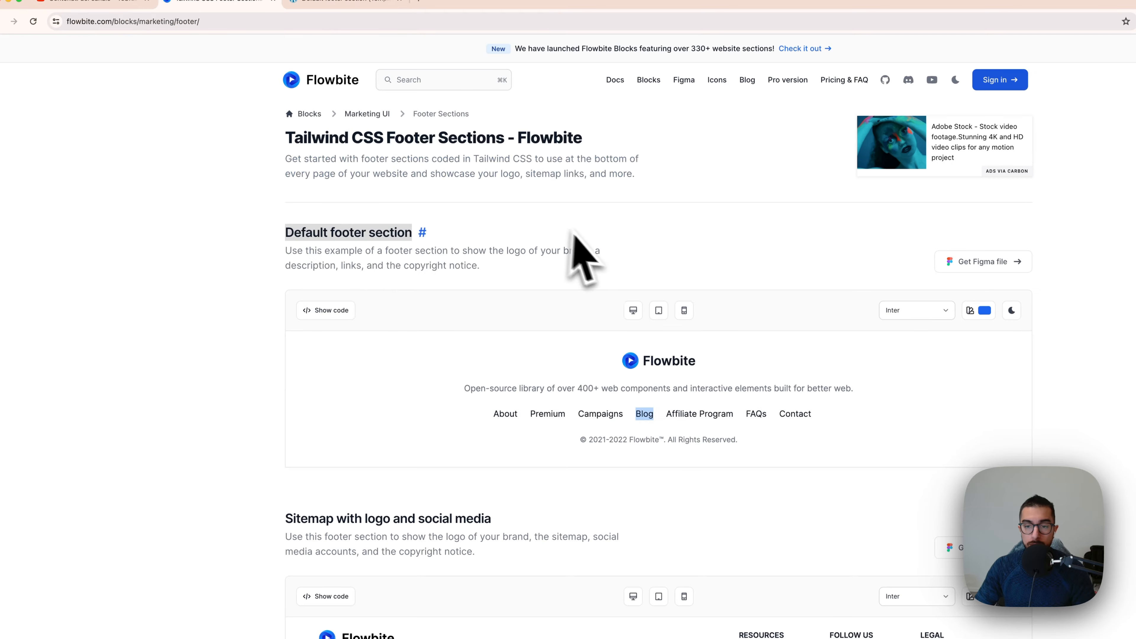
right_click(686, 390)
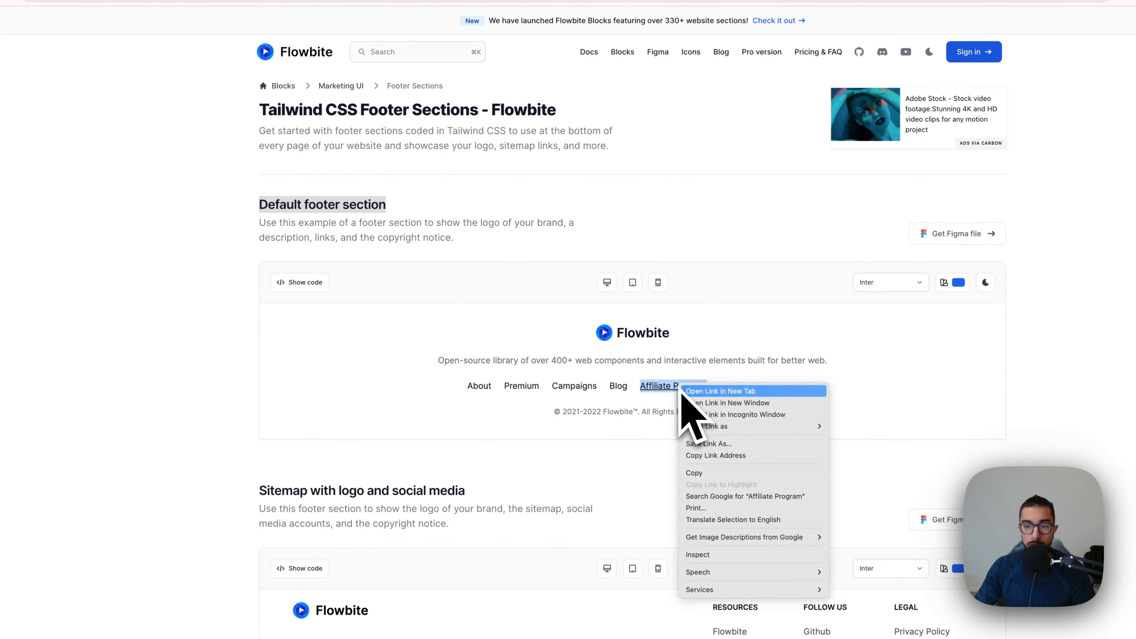
left_click(711, 472)
key("ctrl+shift+Tab")
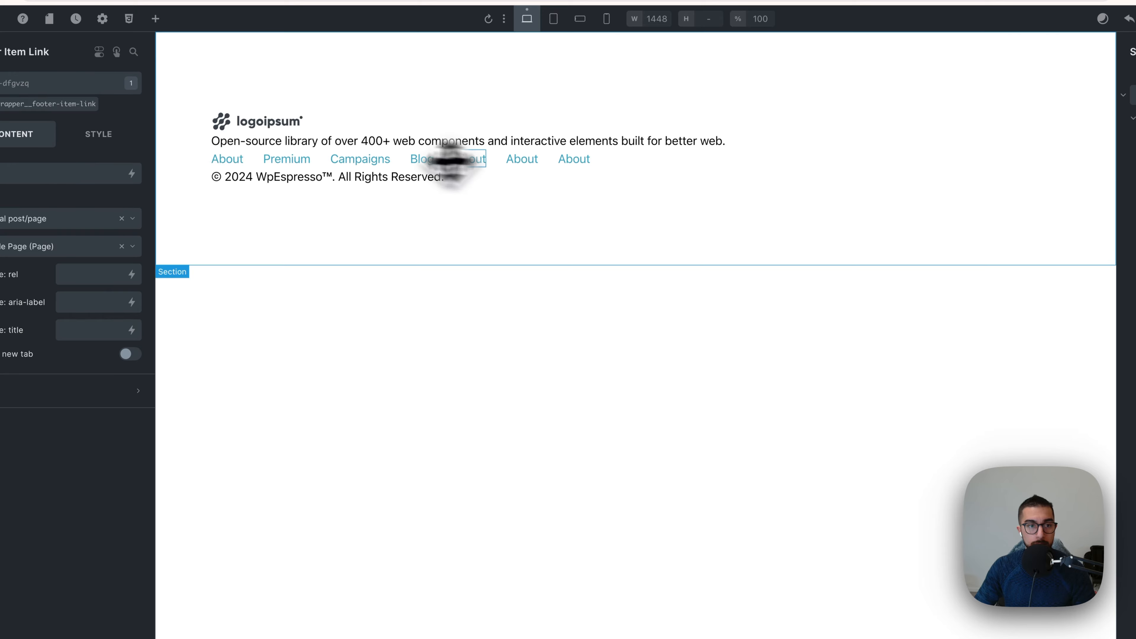
left_click(76, 174)
key("super+a")
key("super+v")
Copy FAQs from Flowbite's default footer and use it as the sixth menu link's text
key("ctrl+shift+Tab")
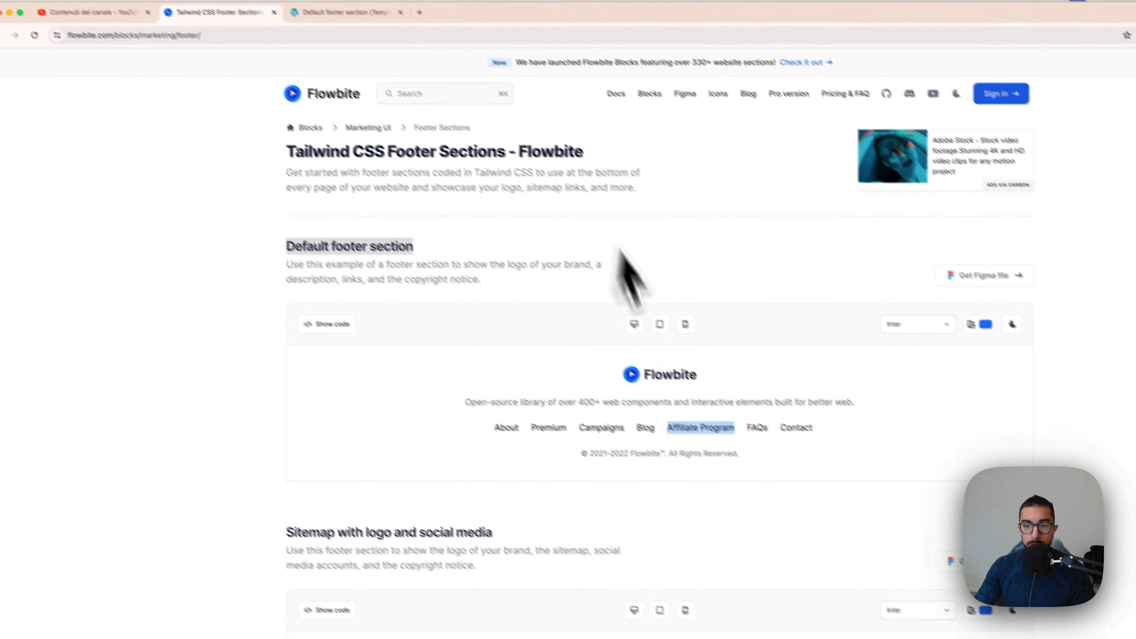
right_click(757, 429)
left_click(794, 515)
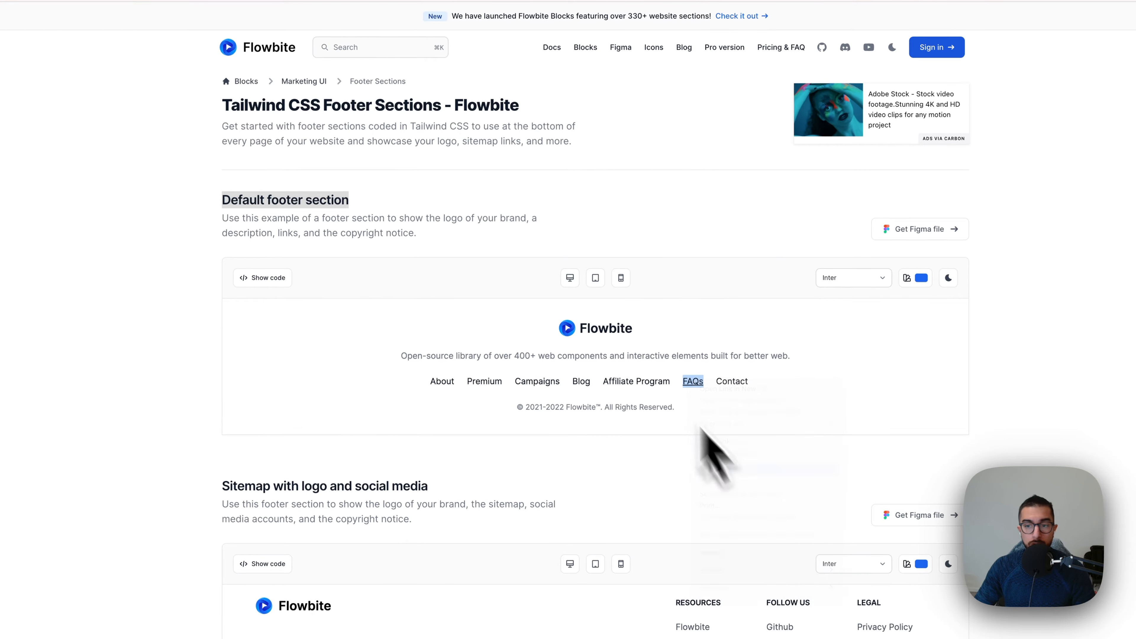
key("ctrl+shift+Tab")
left_click(546, 163)
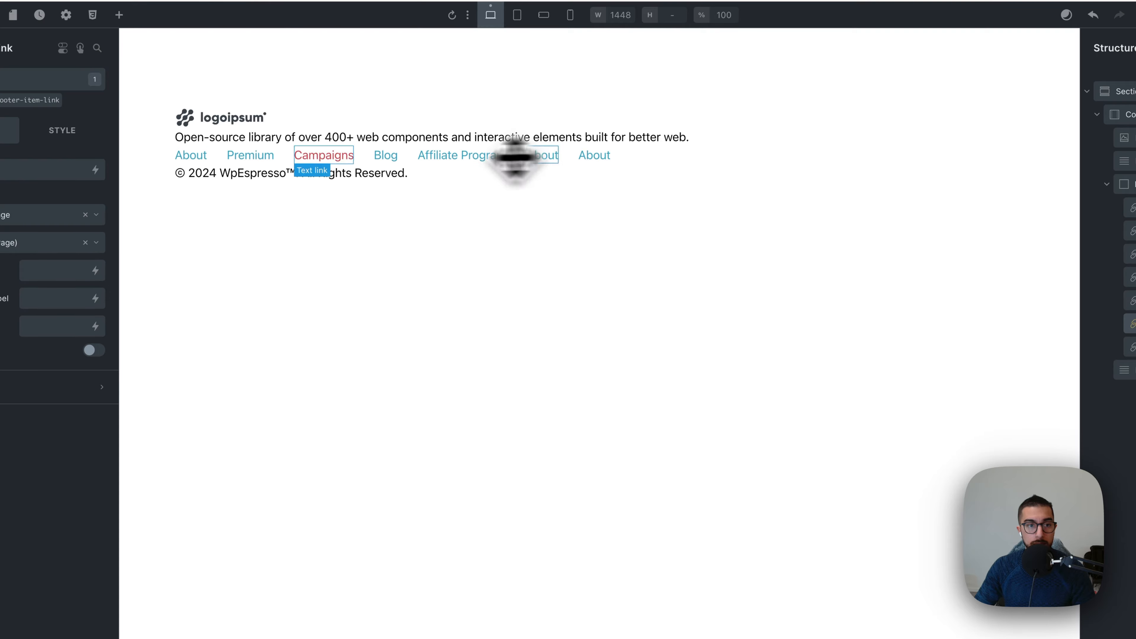
left_click(27, 172)
key("super+a")
key("super+v")
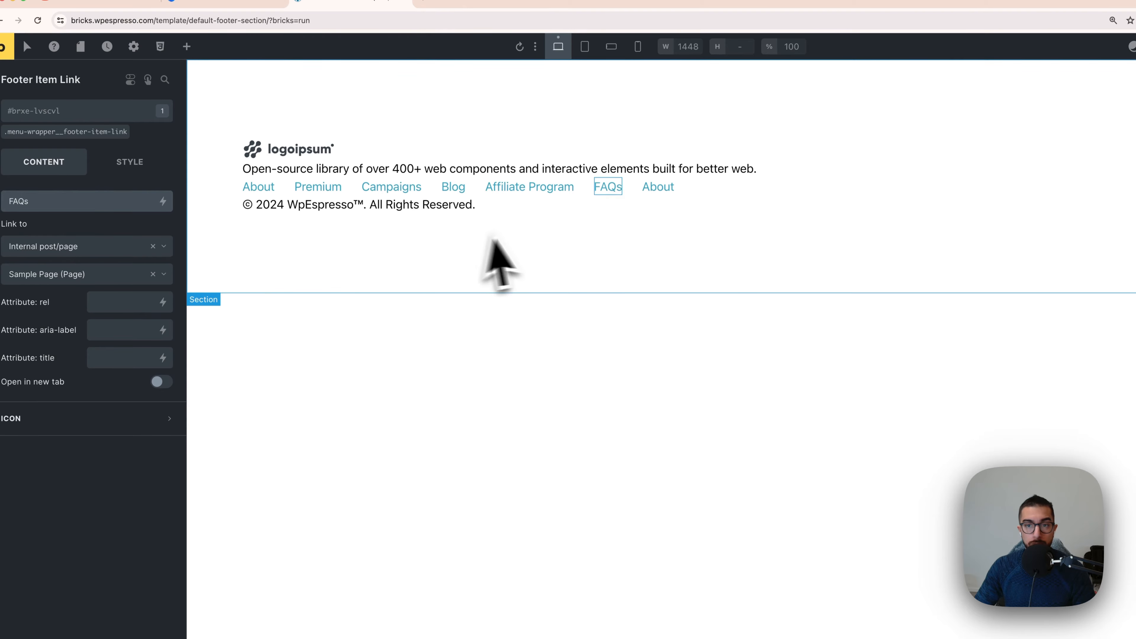
Copy Contact from Flowbite's default footer and use it as the seventh menu link's text
key("ctrl+Tab")
right_click(738, 389)
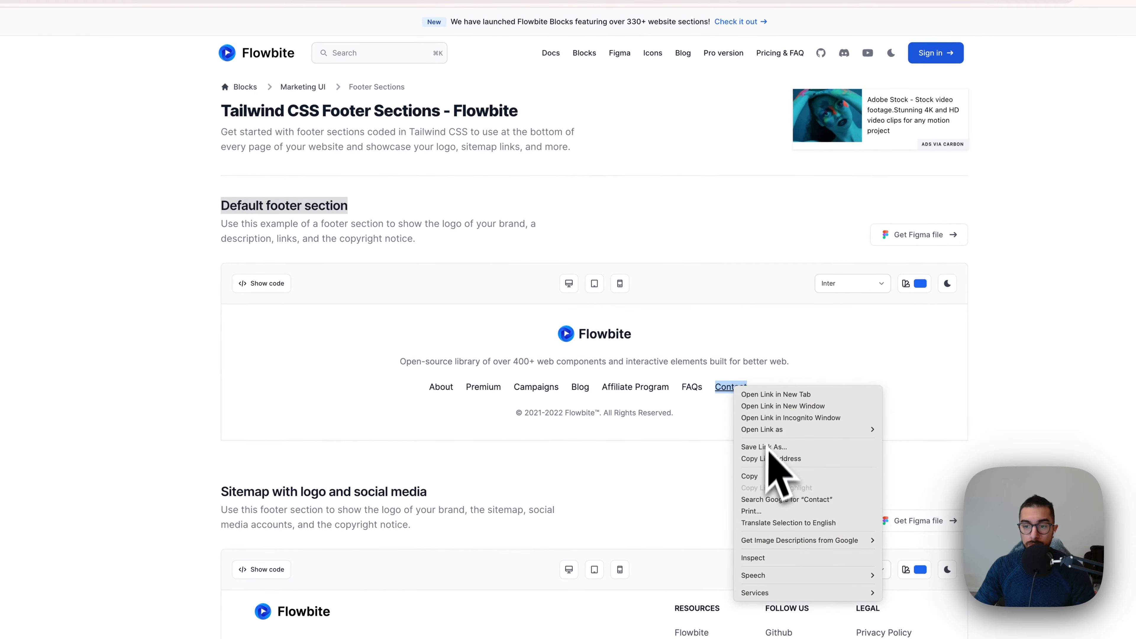
left_click(755, 476)
key("ctrl+shift+Tab")
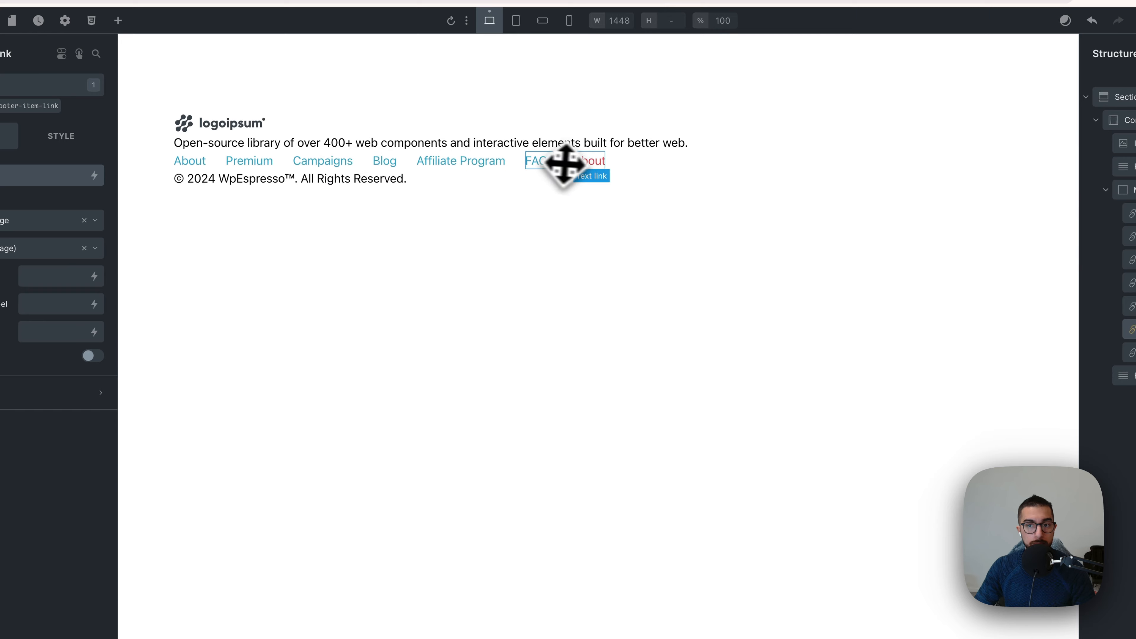
left_click(580, 163)
left_click(18, 176)
key("super+a")
key("super+v")
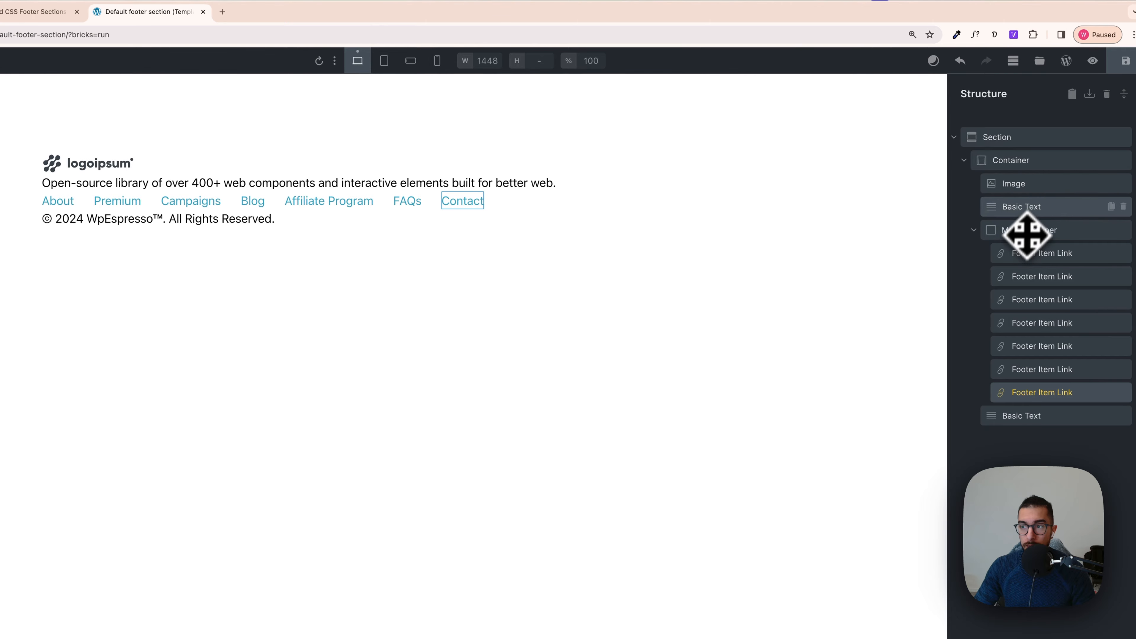
Set the cross-axis alignment of the footer's Container to Center
left_click(1023, 163)
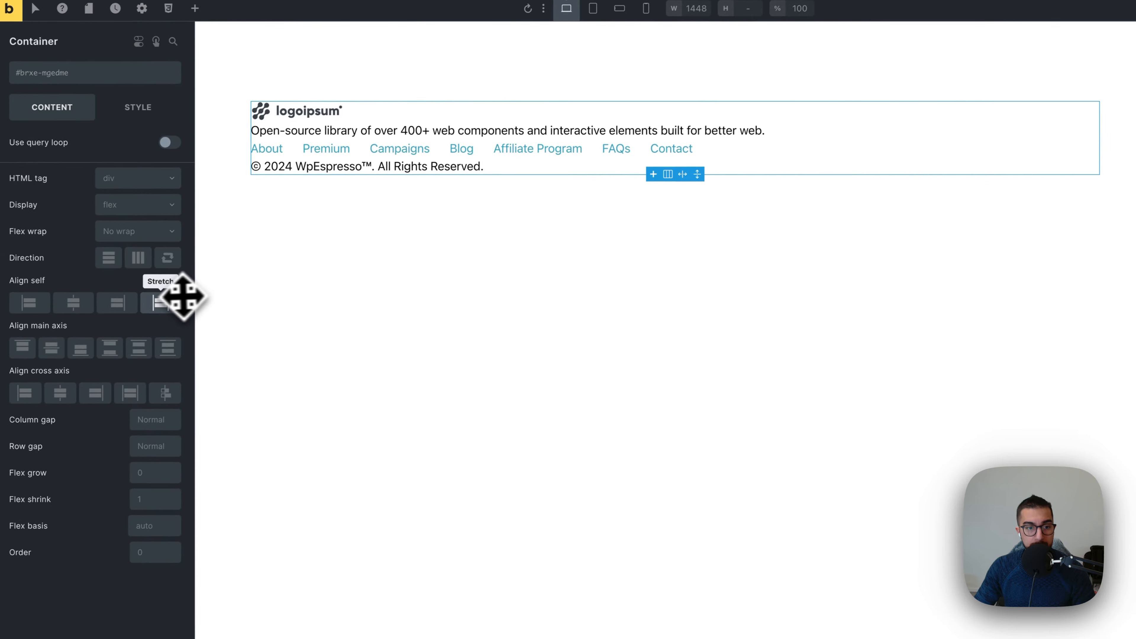
left_click(65, 394)
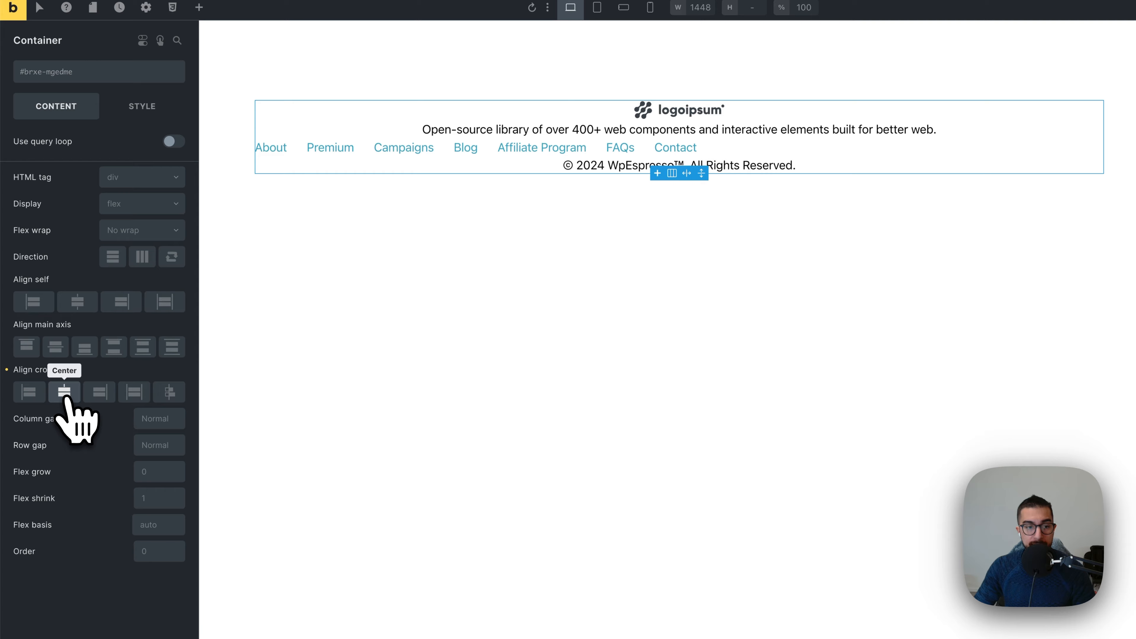
Set the Container's row gap to the Automatic.css variable var(--space-xs)
right_click(155, 445)
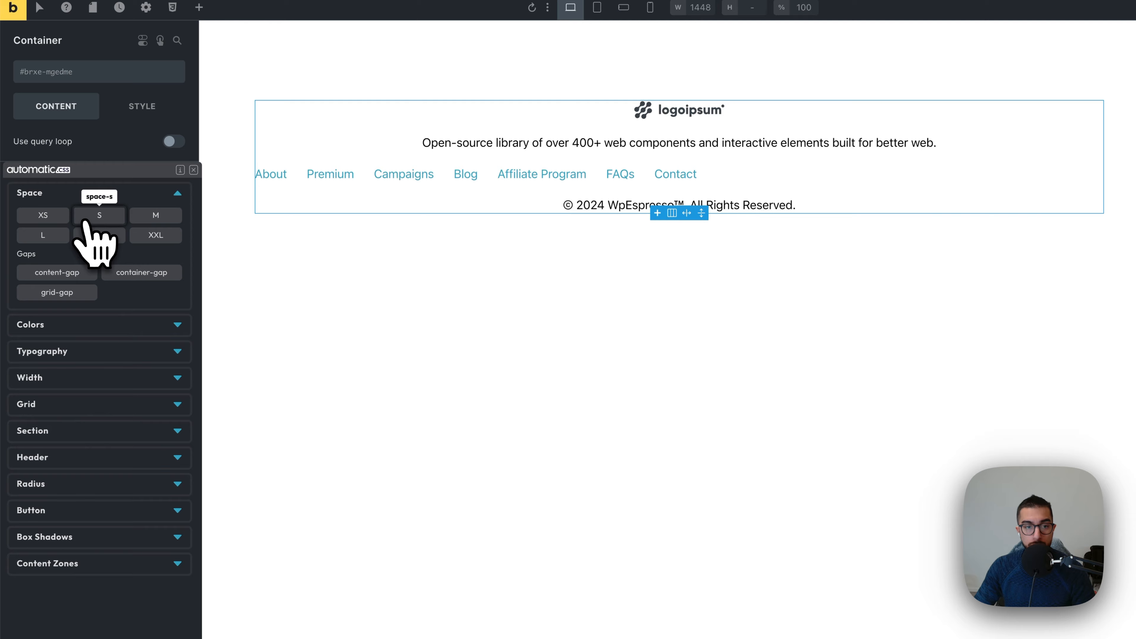
left_click(68, 221)
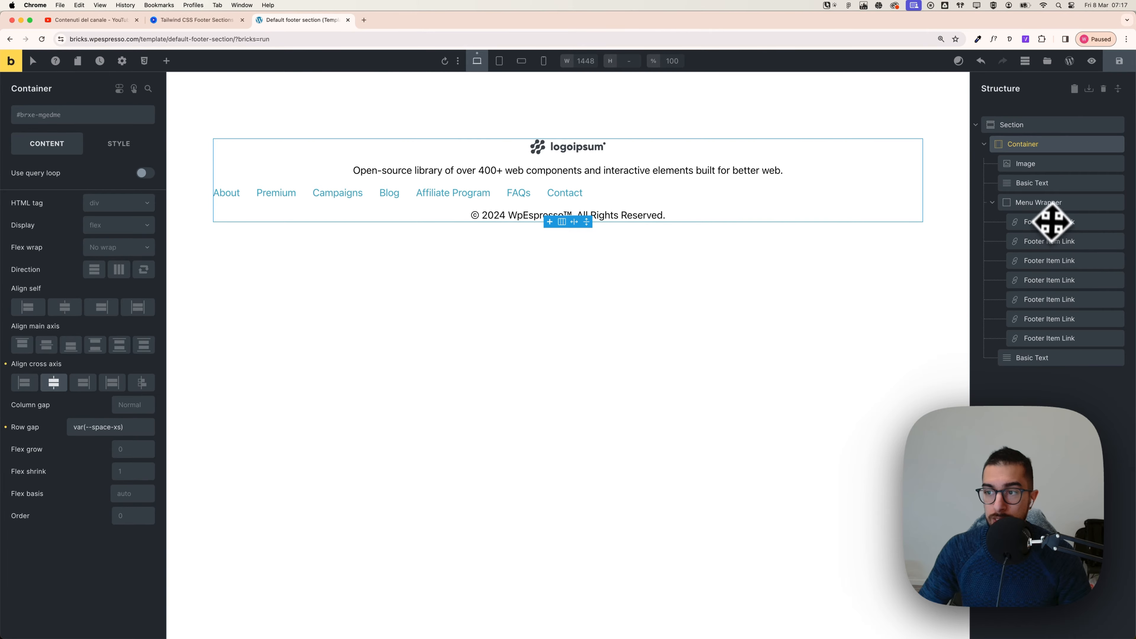
Set the main-axis alignment of the Menu Wrapper to Center and deselect it
left_click(1043, 209)
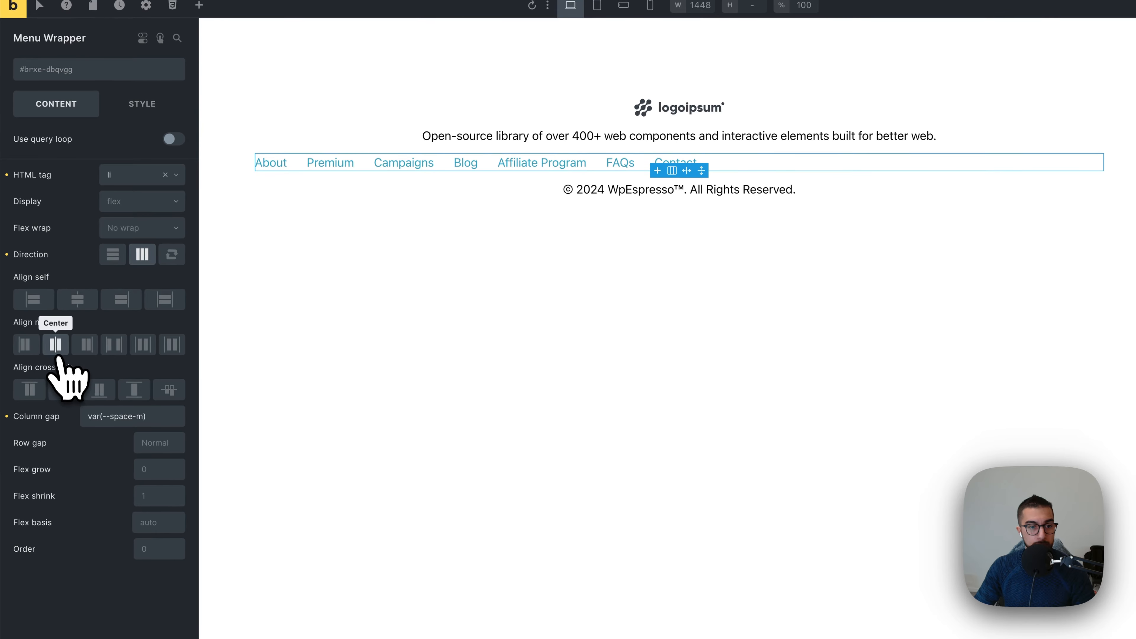
left_click(55, 344)
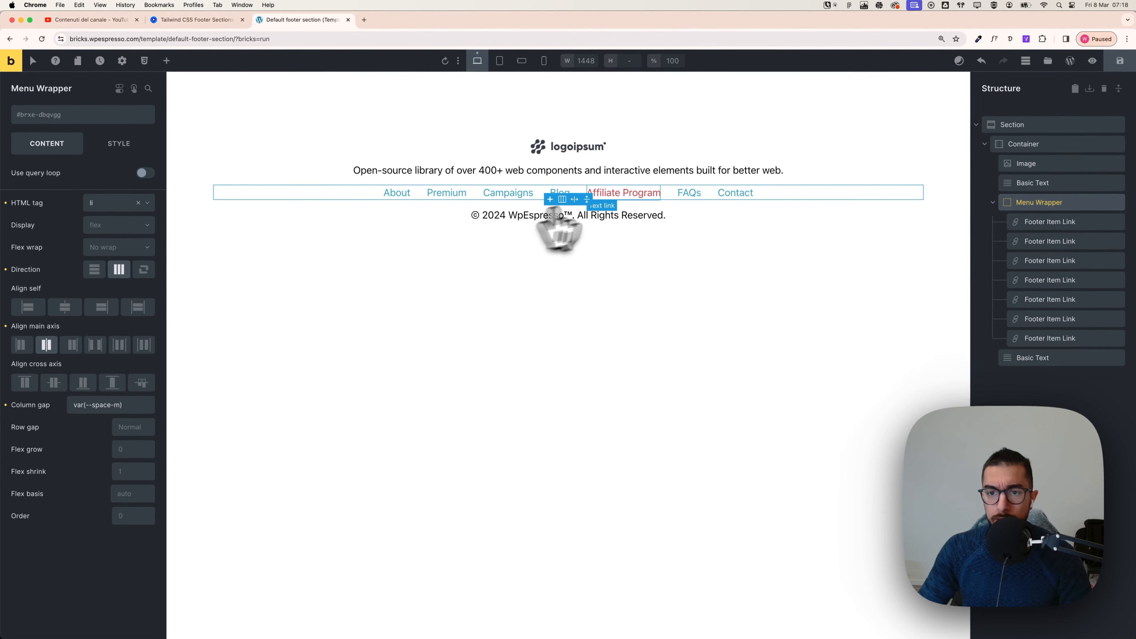
left_click(717, 316)
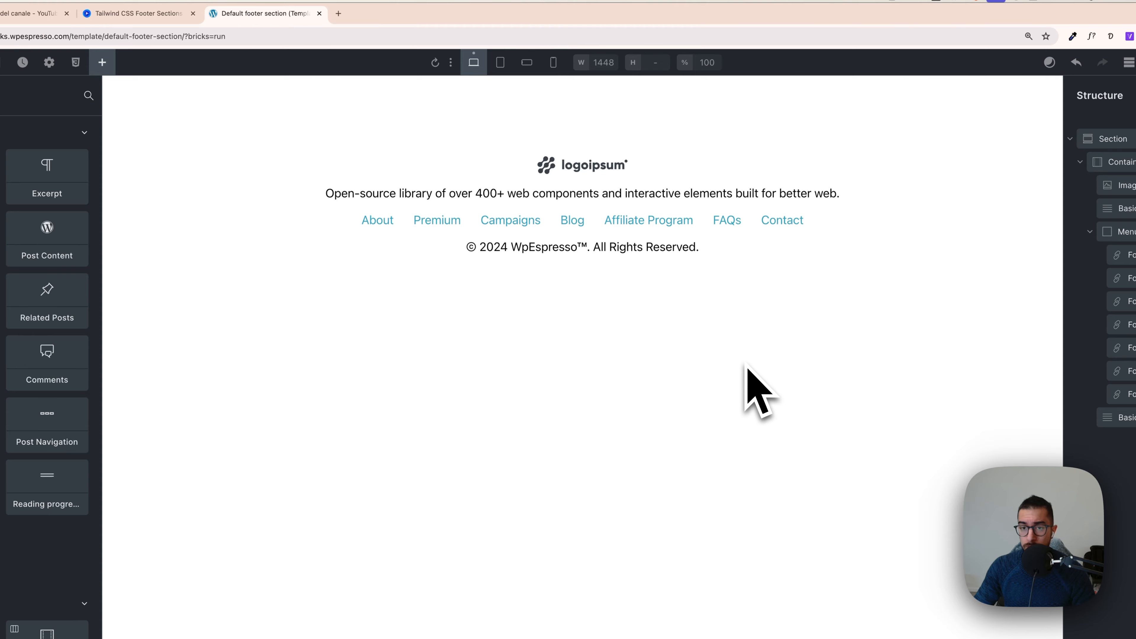
Preview the footer at the tablet portrait, mobile landscape and mobile portrait breakpoints, and return to desktop
left_click(500, 64)
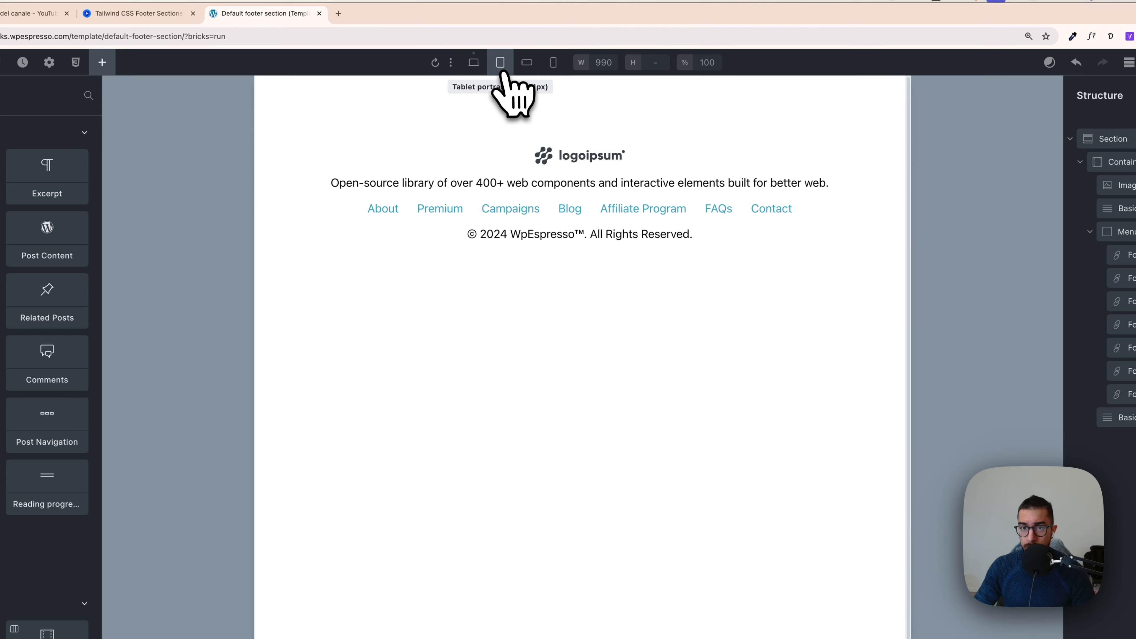
left_click(526, 63)
left_click(554, 64)
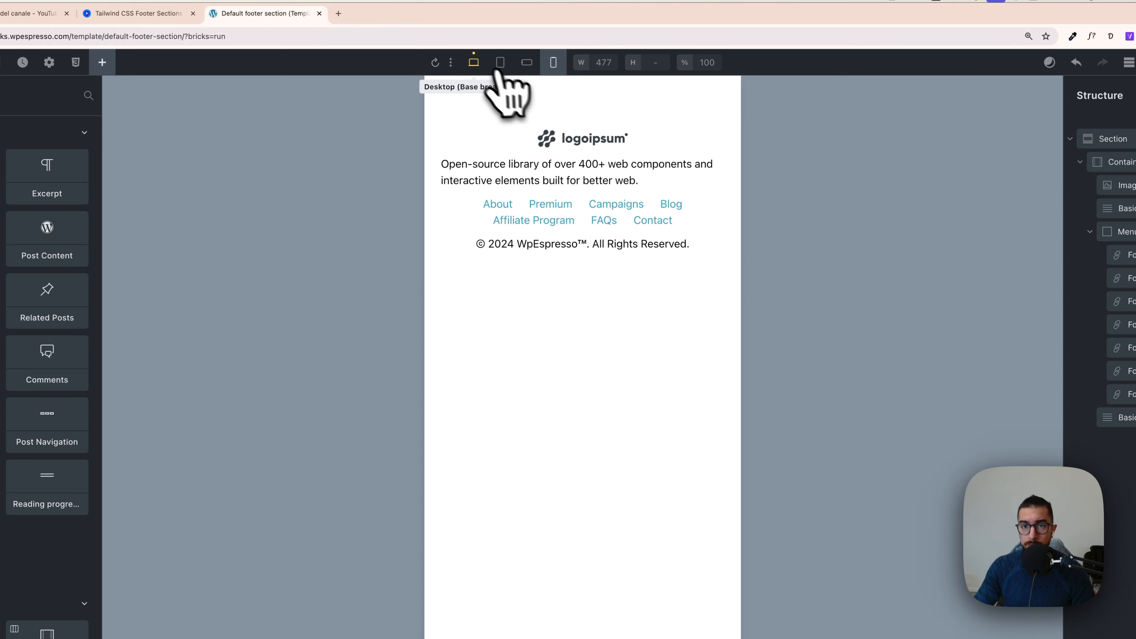
left_click(474, 62)
Center-align the description text in its typography settings and check it at the tablet and mobile breakpoints
left_click(552, 196)
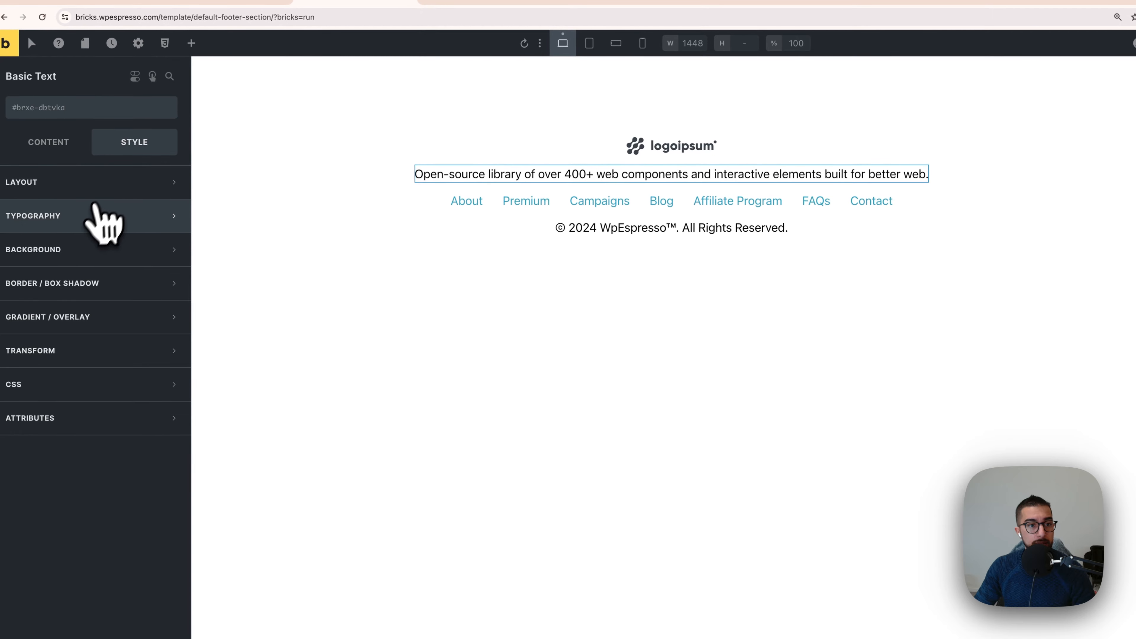
left_click(84, 216)
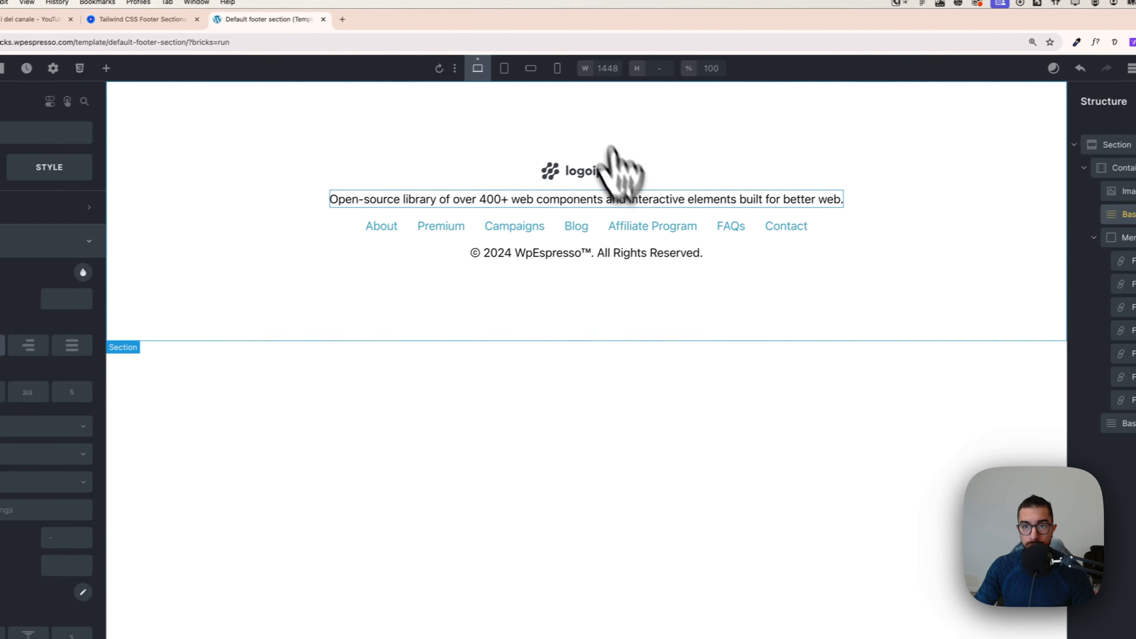
left_click(495, 81)
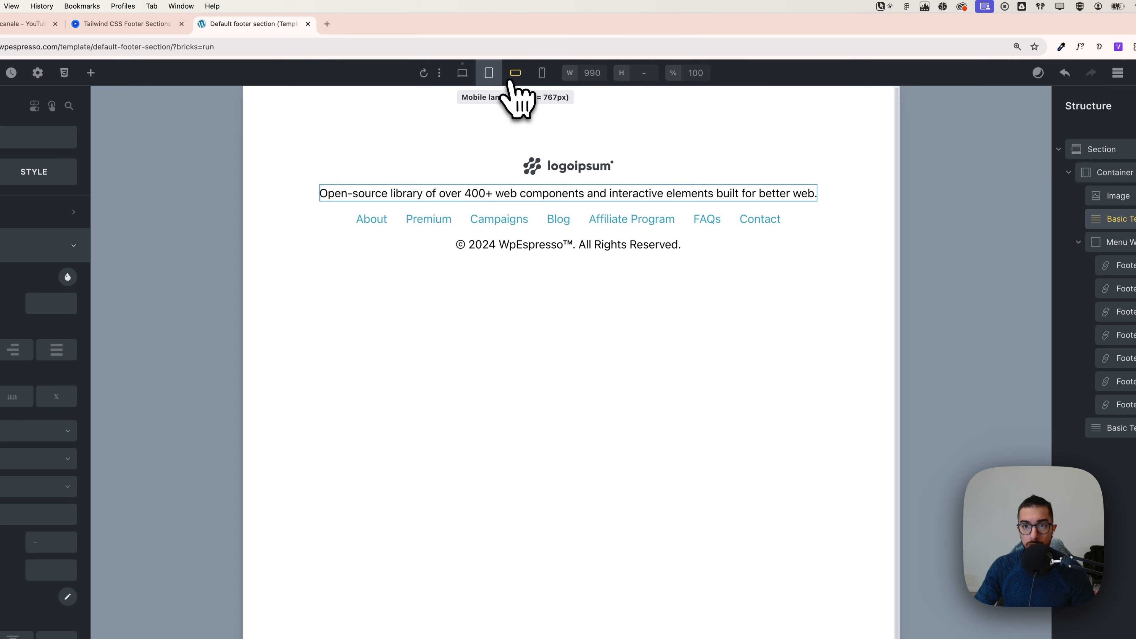
left_click(512, 80)
left_click(541, 80)
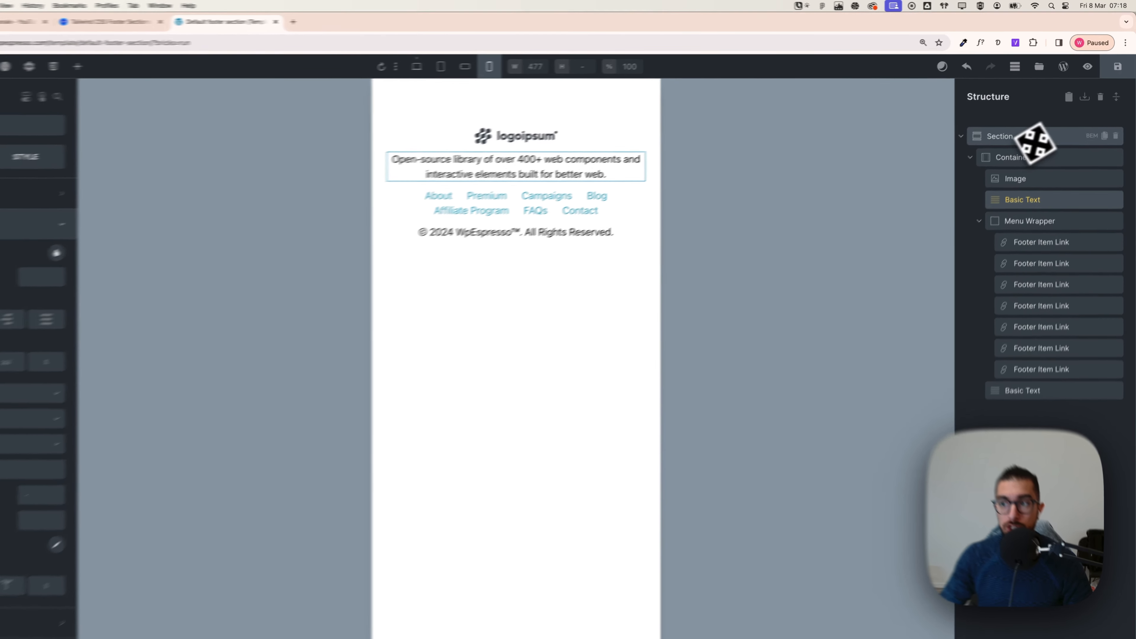
left_click(1029, 142)
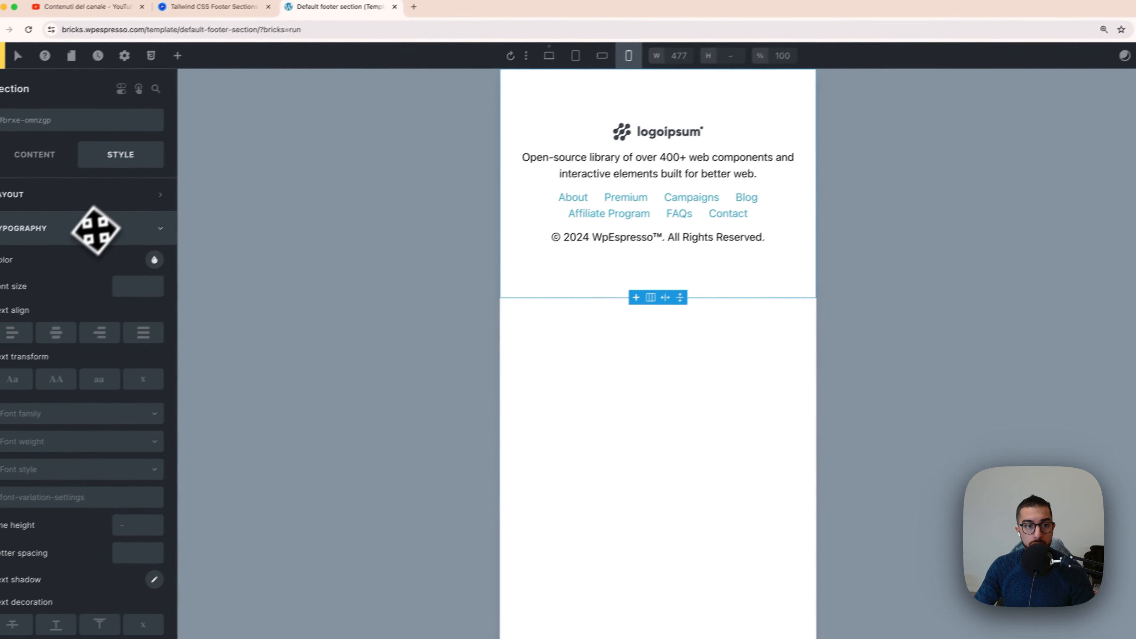
left_click(95, 228)
left_click(93, 250)
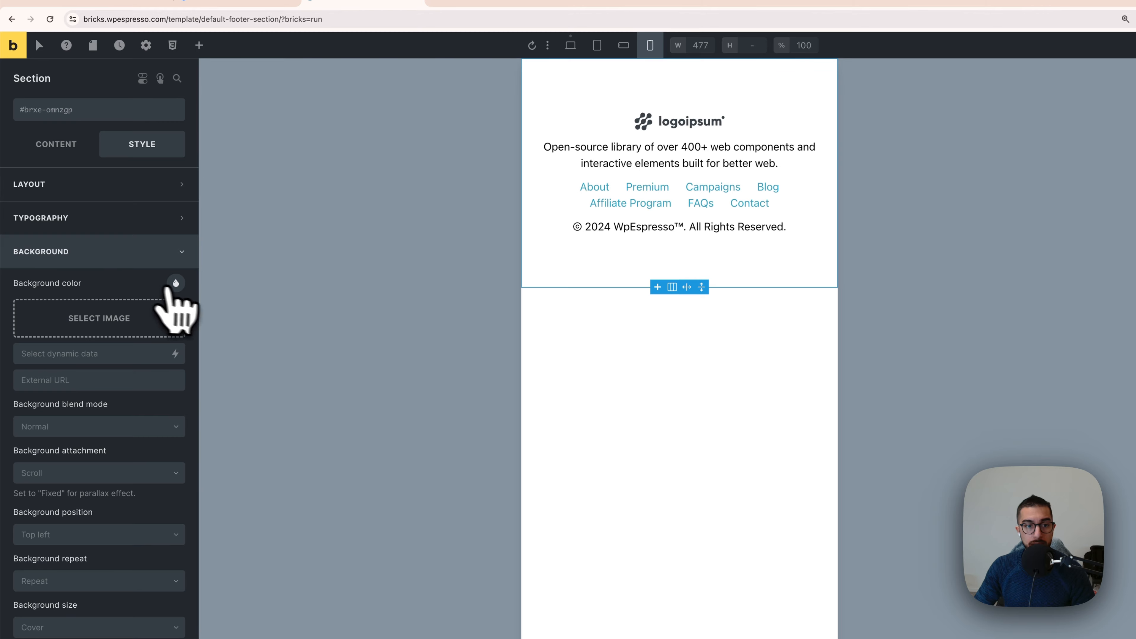
left_click(173, 283)
left_click(71, 368)
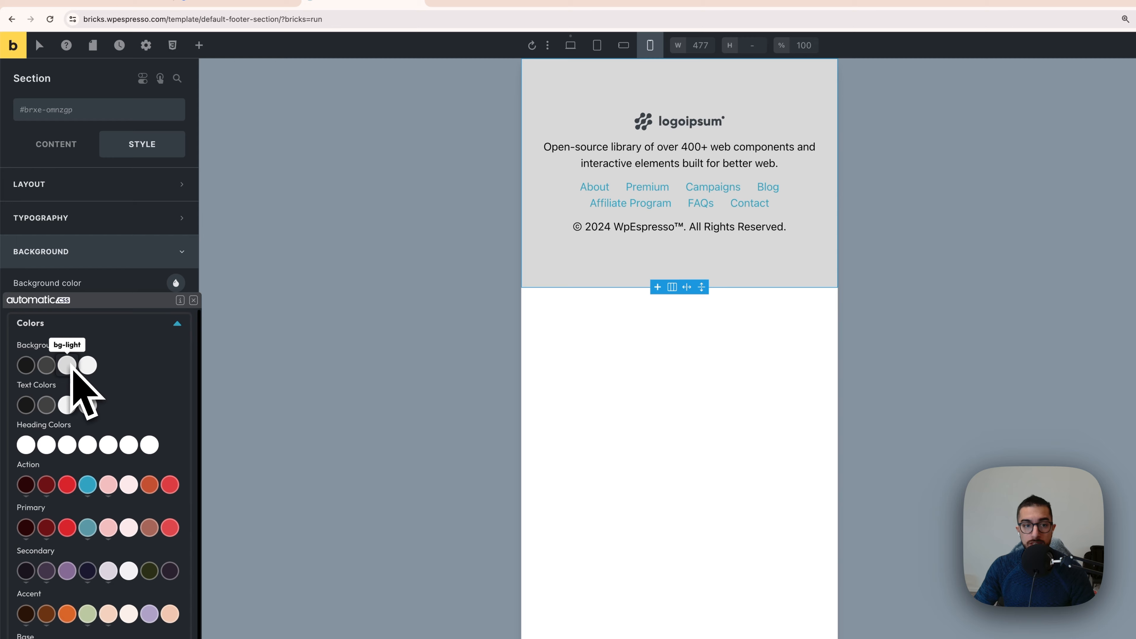
left_click(127, 255)
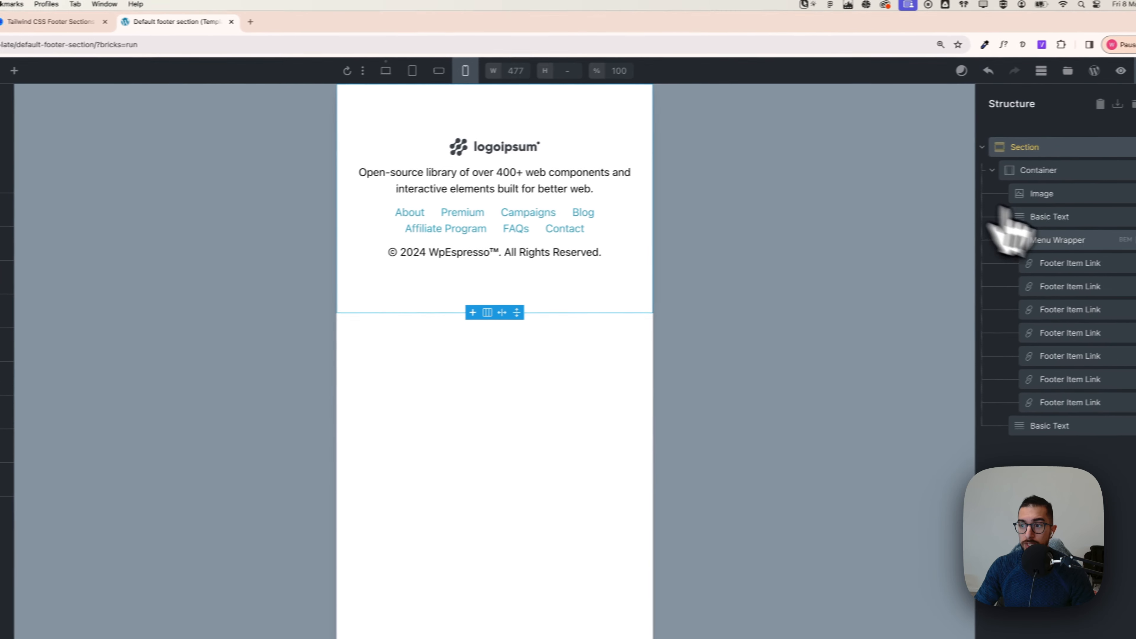
left_click(1001, 240)
left_click(992, 170)
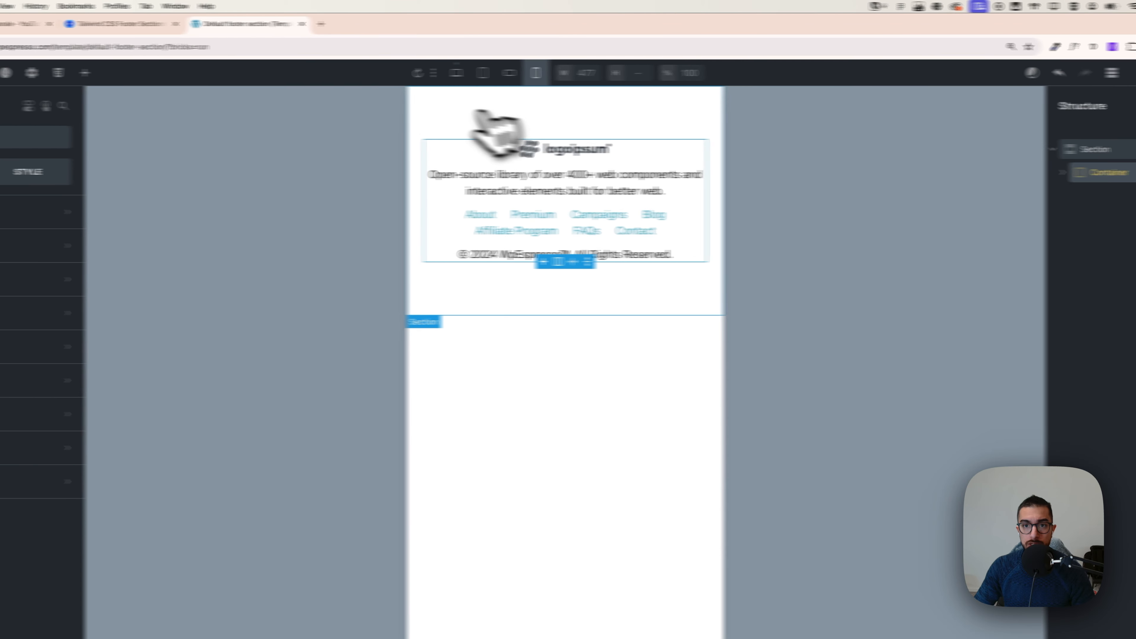
Return to the desktop breakpoint and center-align the copyright text in its typography settings
left_click(361, 74)
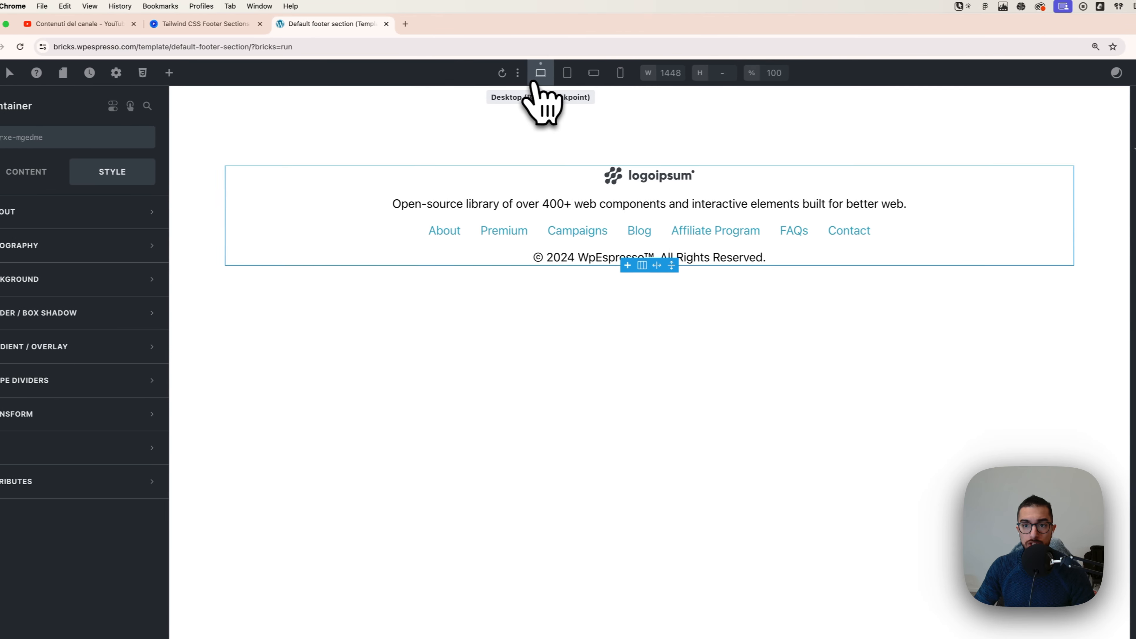
left_click(589, 261)
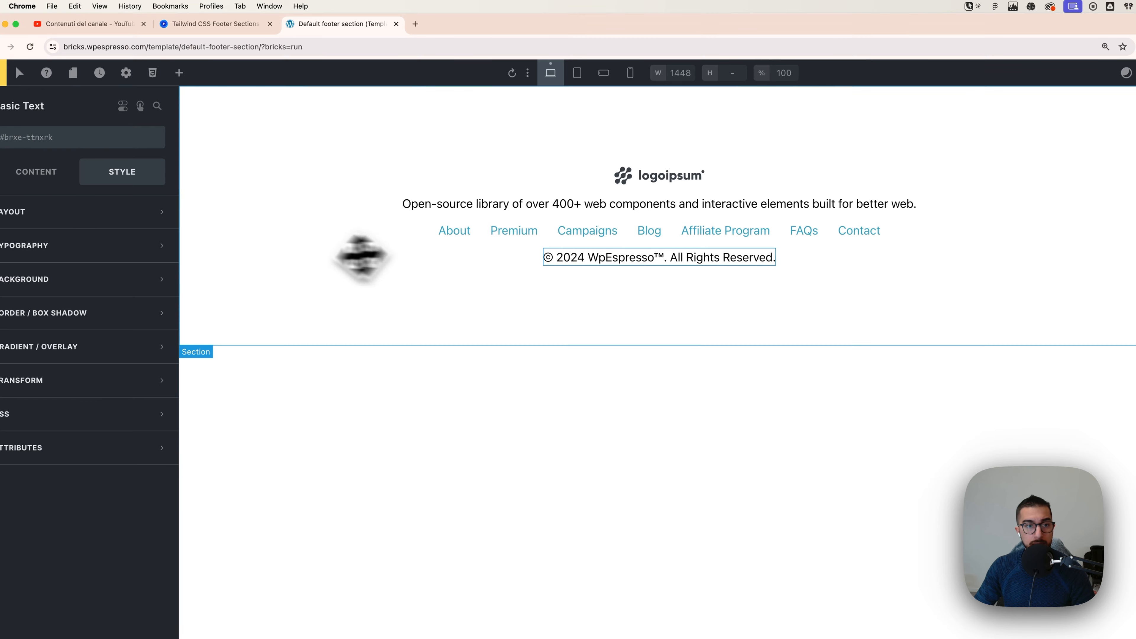
left_click(36, 171)
left_click(122, 171)
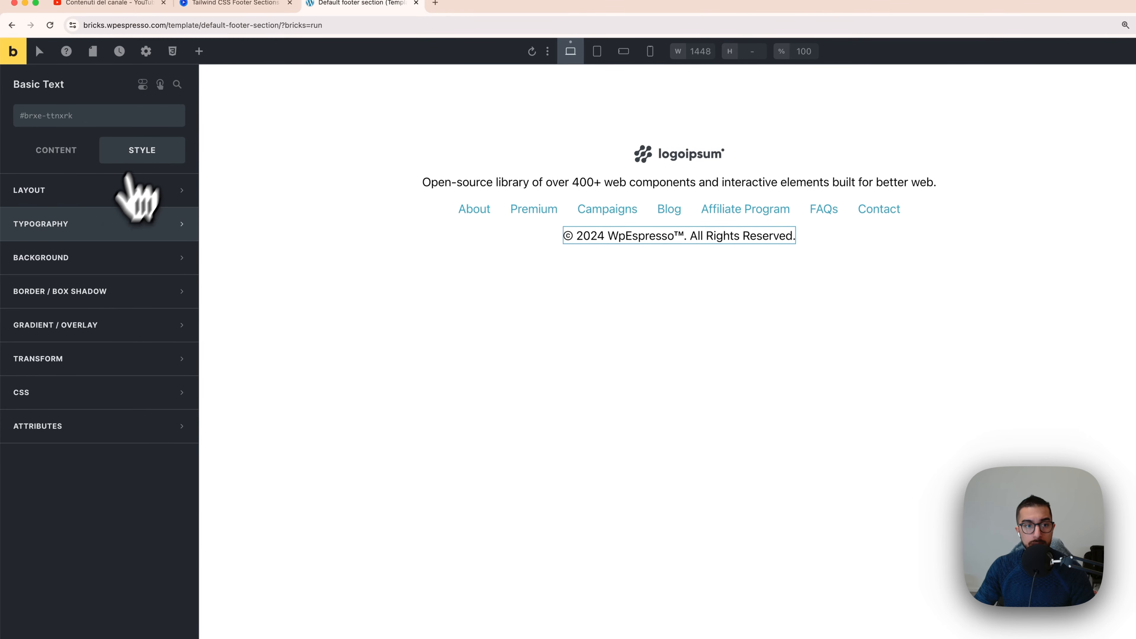
left_click(98, 224)
left_click(135, 226)
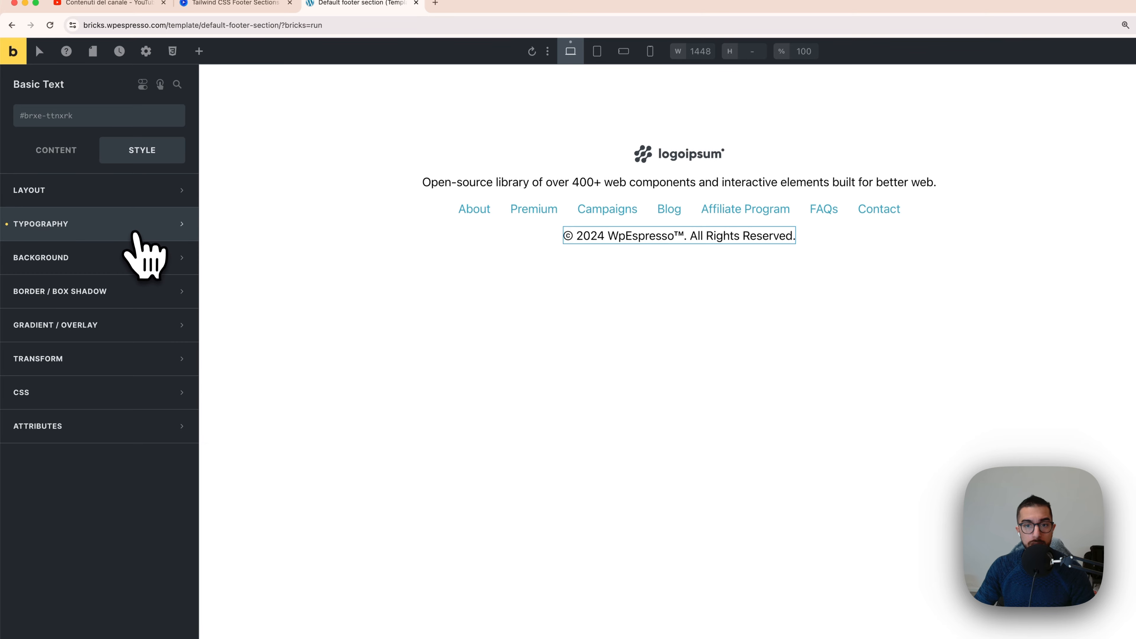
Set the font size of the About link's .menu-wrapper__footer-item-link class to var(--text-s)
left_click(489, 219)
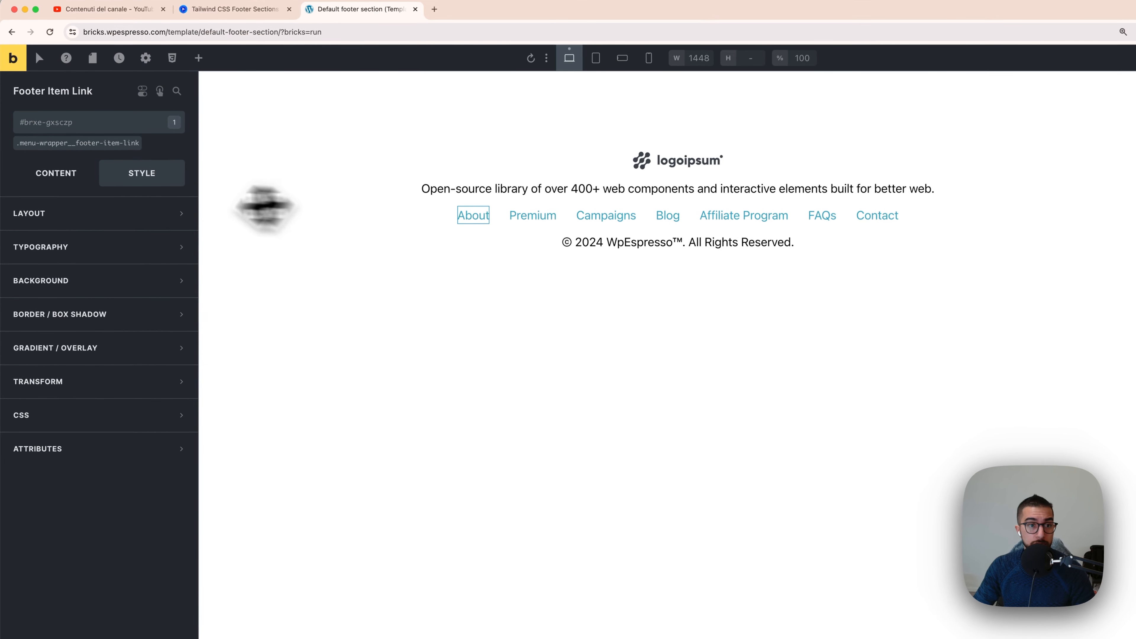
left_click(73, 143)
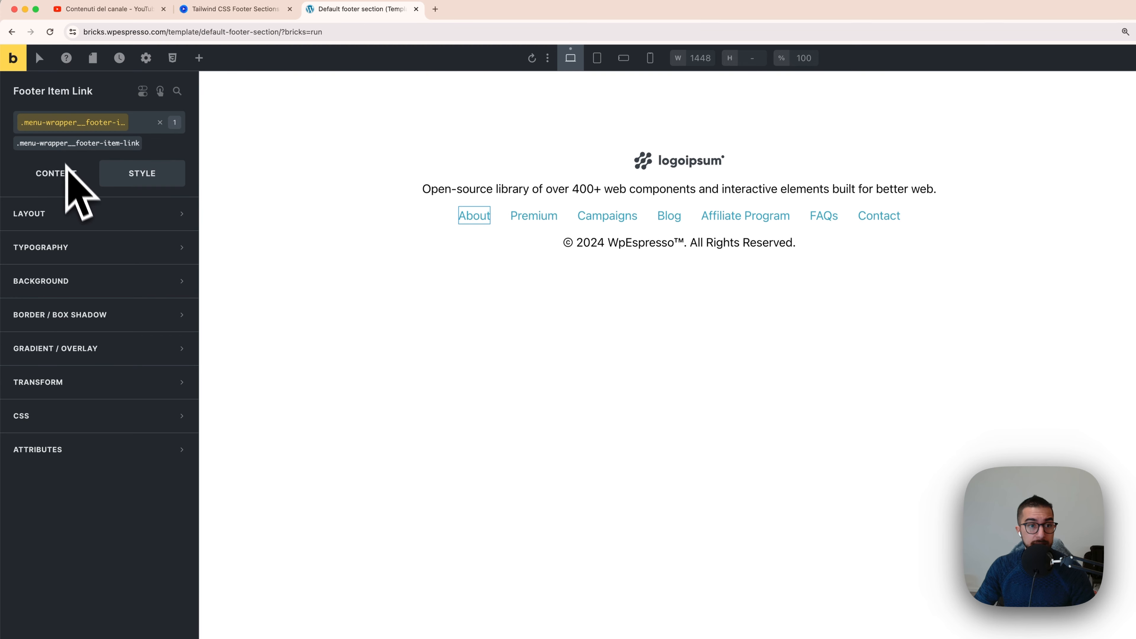
left_click(112, 247)
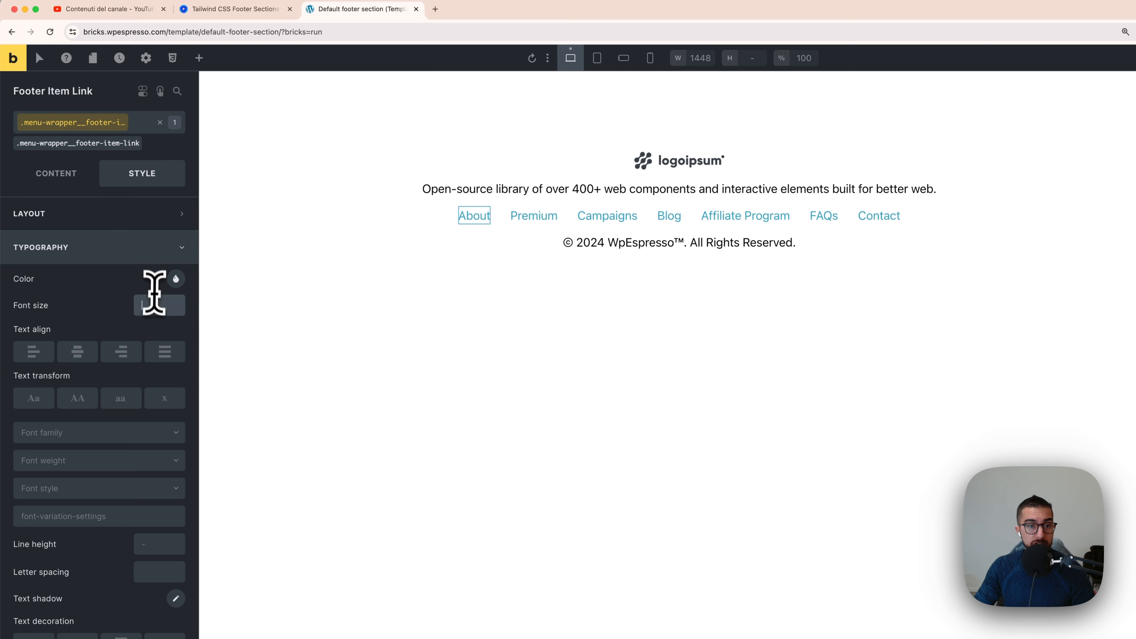
right_click(156, 304)
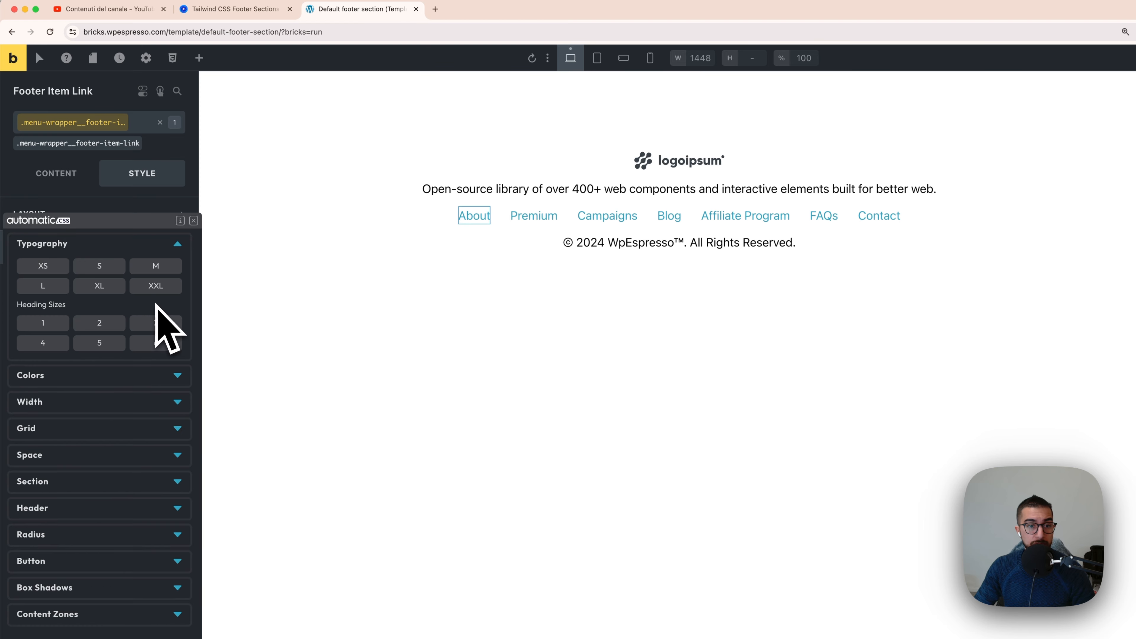
left_click(121, 268)
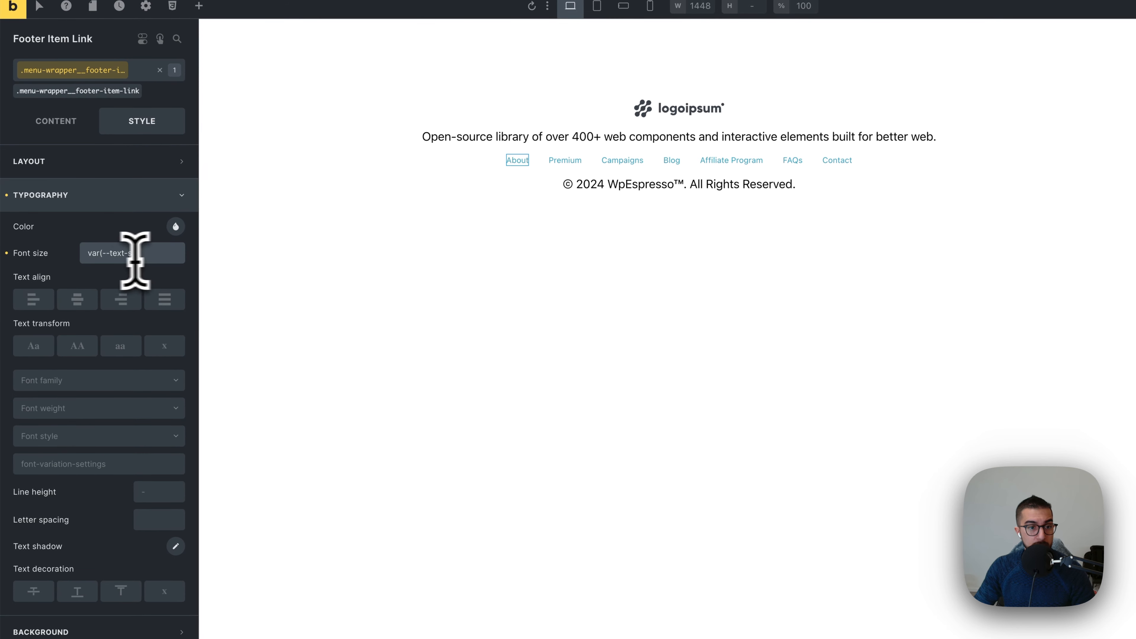
Change the link class's font size to calc(var(--text-s)*1.3) and save the template
left_click(92, 260)
type("calc")
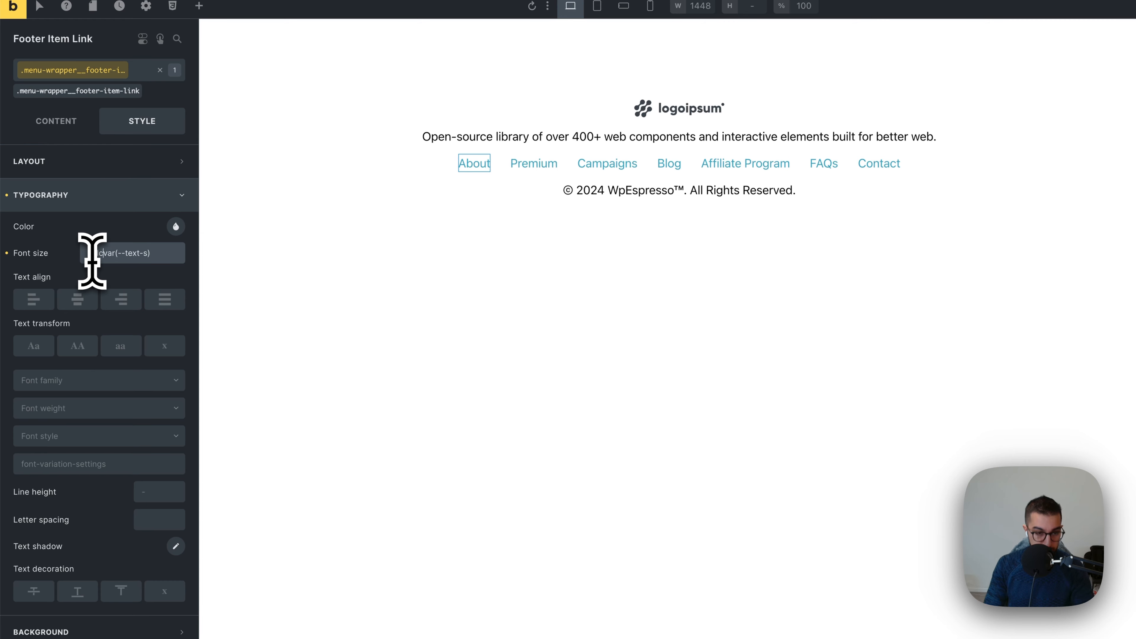
key("Right")
key("Right")
key("Right")
key("Right")
key("Right")
key("Right")
key("Right")
key("Right")
key("Right")
key("Right")
key("Right")
key("Right")
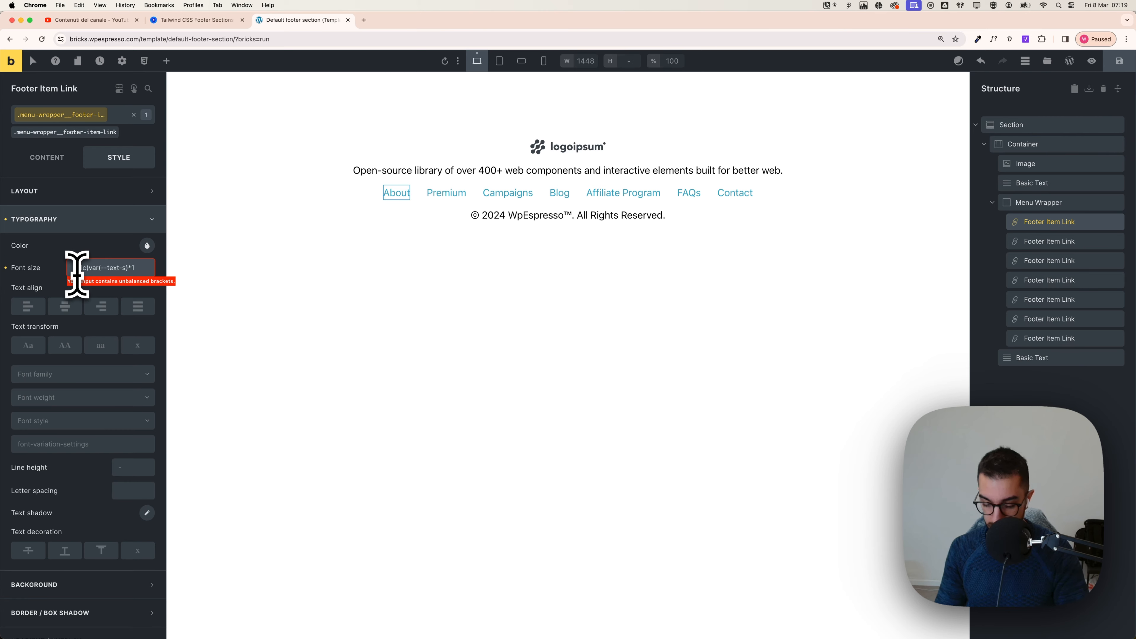
type("*1.2)")
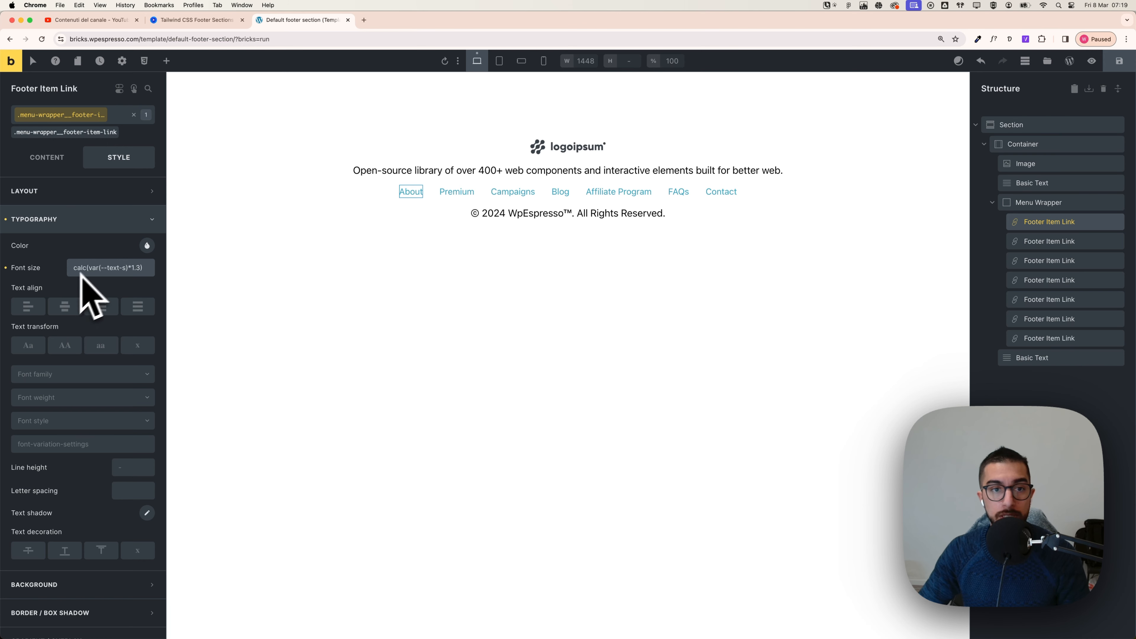
left_click(1119, 60)
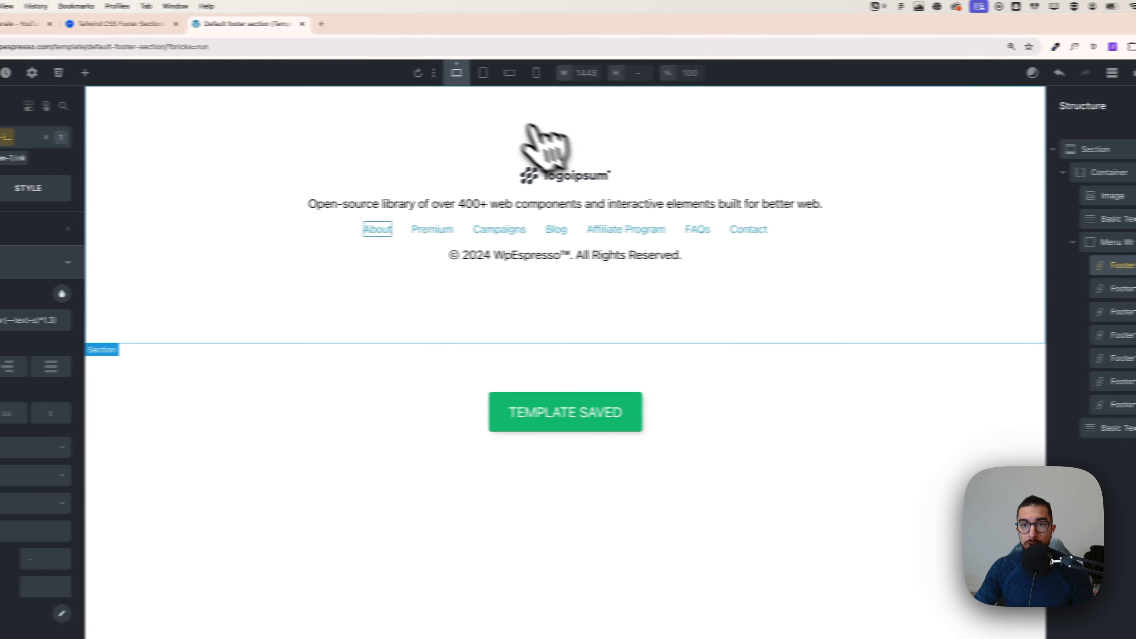
Check the resized menu links at the tablet and mobile breakpoints, and return to desktop
left_click(483, 72)
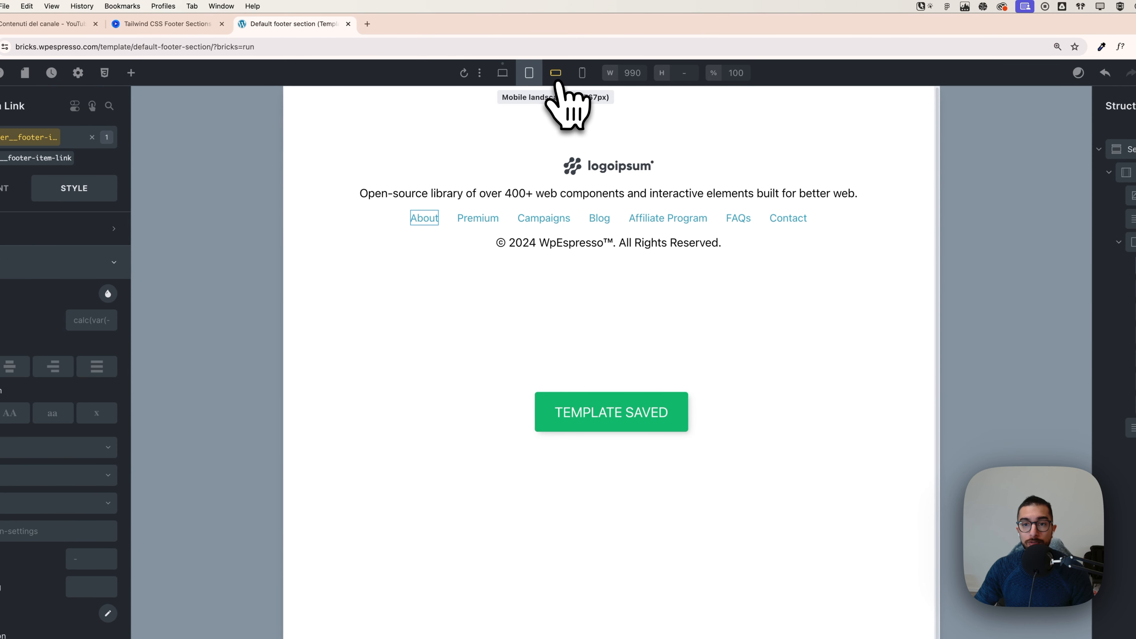
left_click(510, 73)
left_click(583, 73)
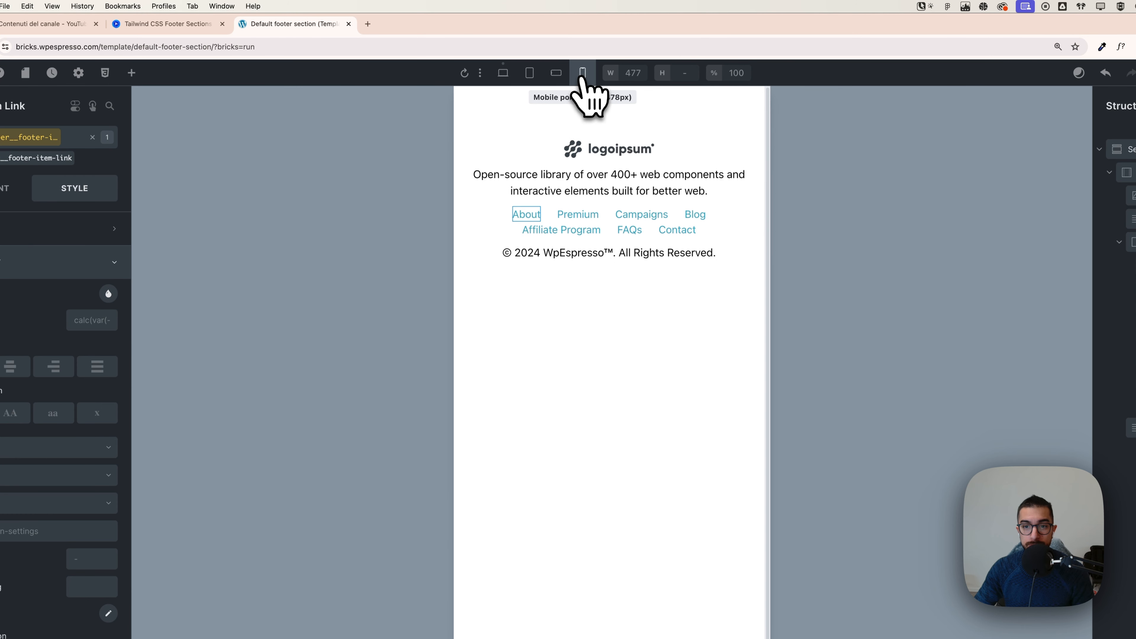
left_click(556, 73)
left_click(531, 73)
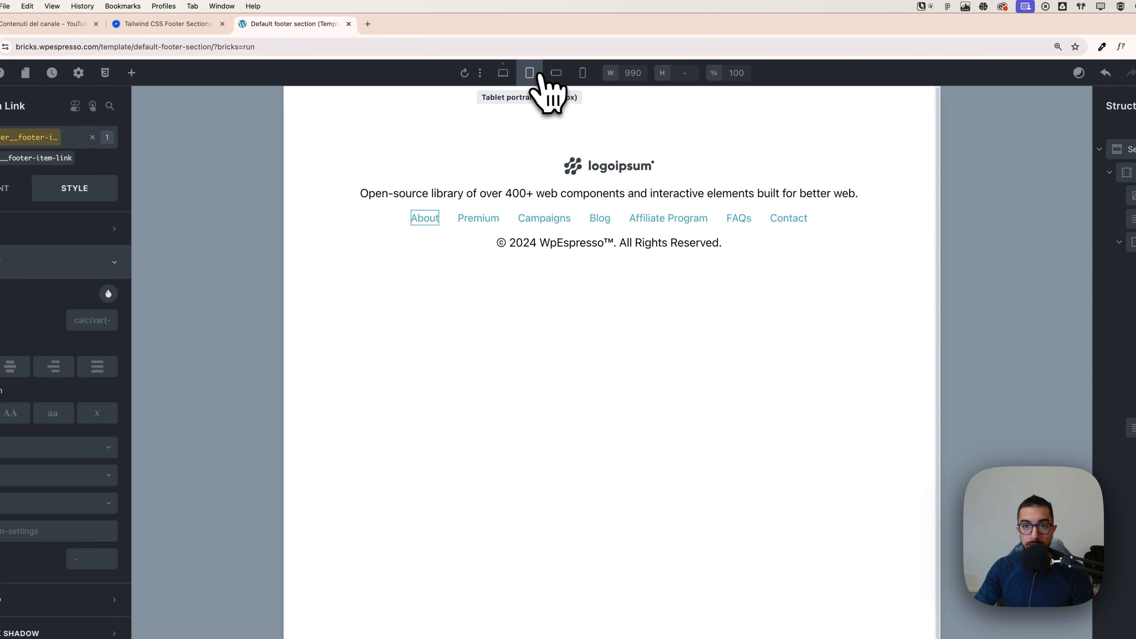
left_click(504, 73)
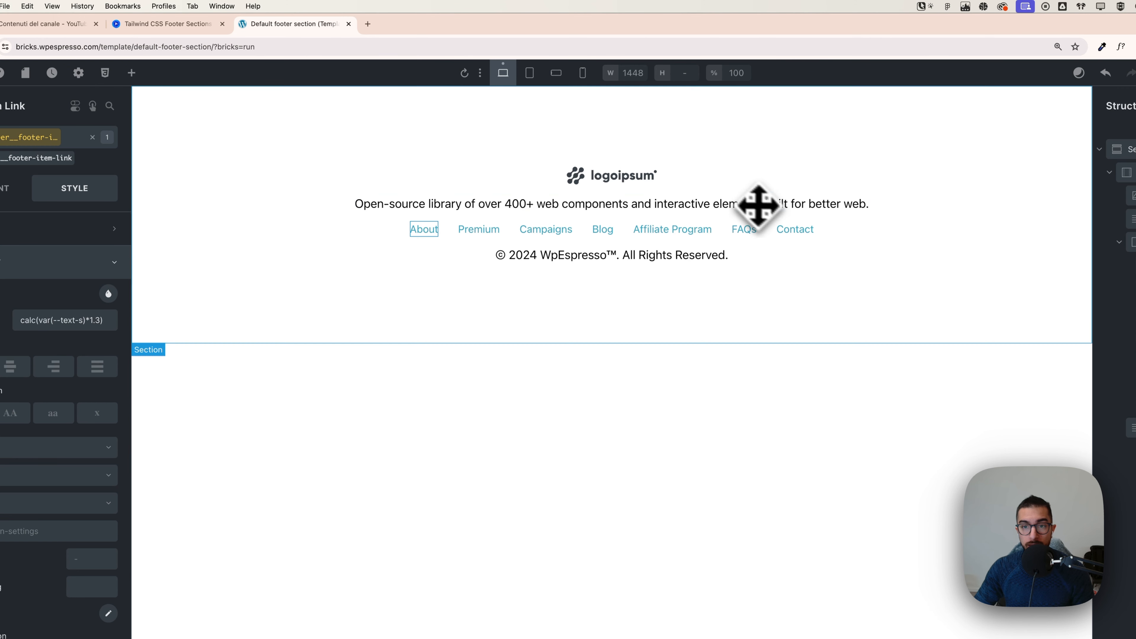
Set the description text's width to var(--width-m) and deselect the element
left_click(644, 203)
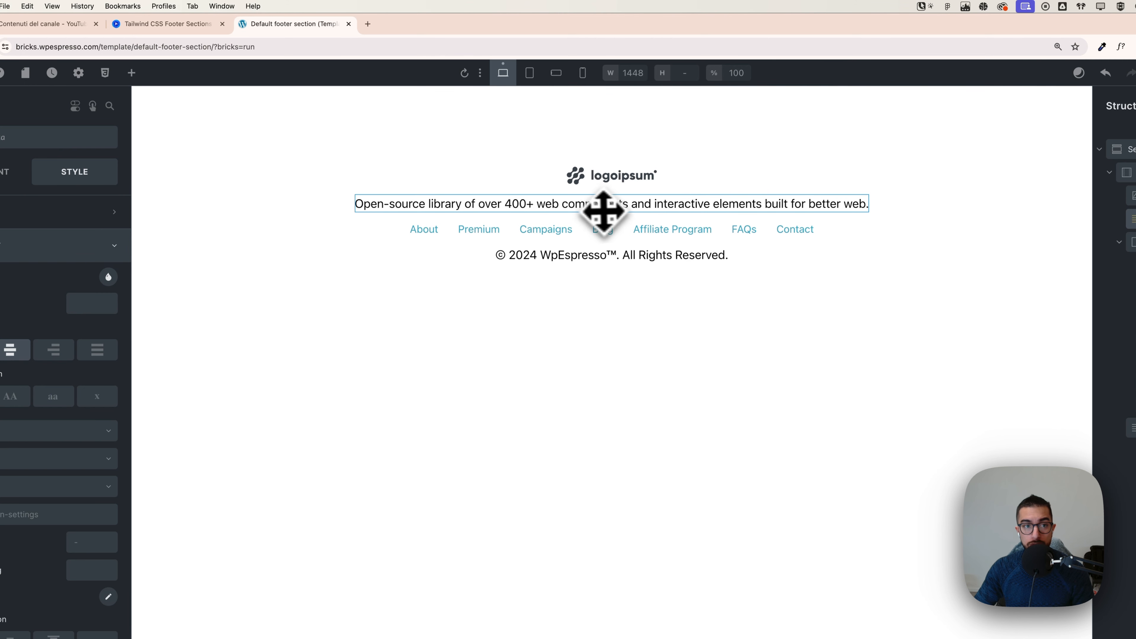
left_click(36, 247)
left_click(31, 216)
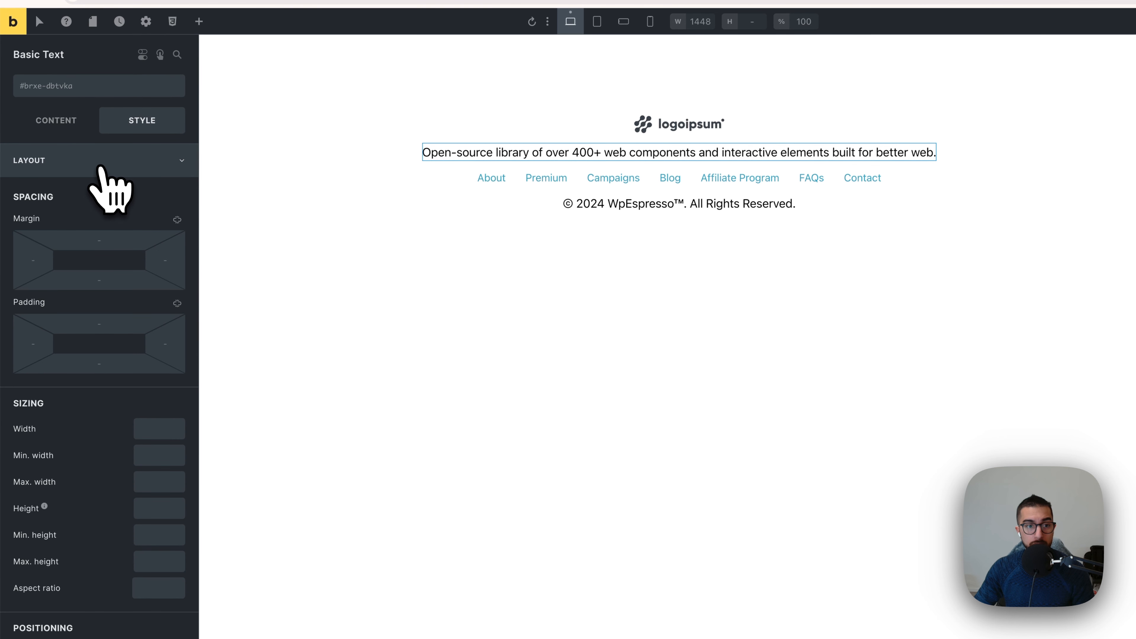
right_click(154, 429)
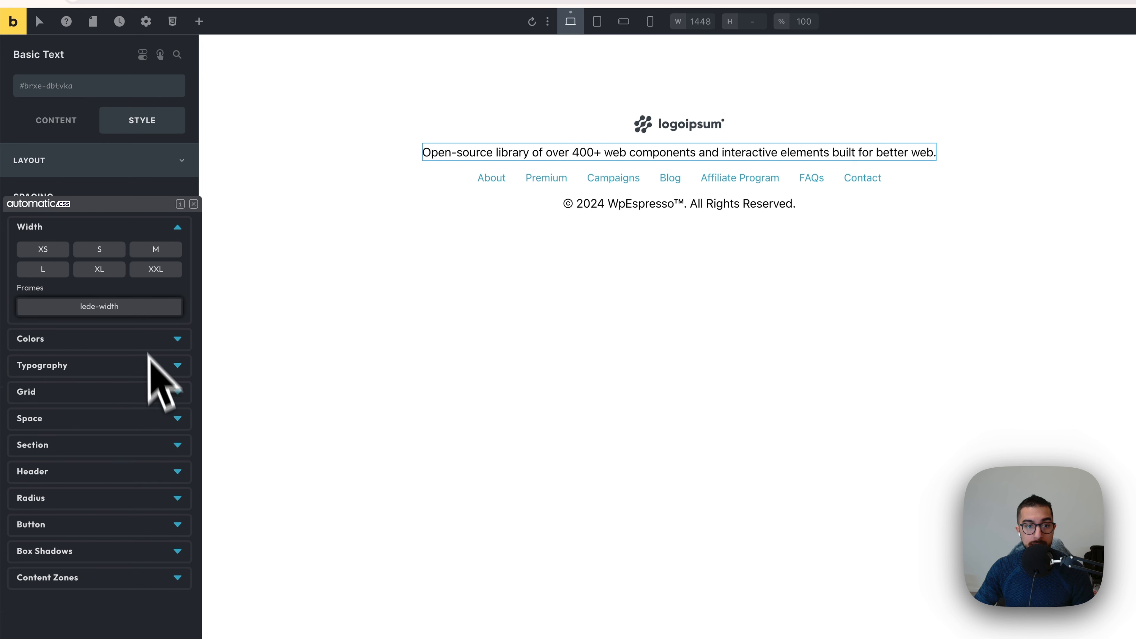
left_click(165, 255)
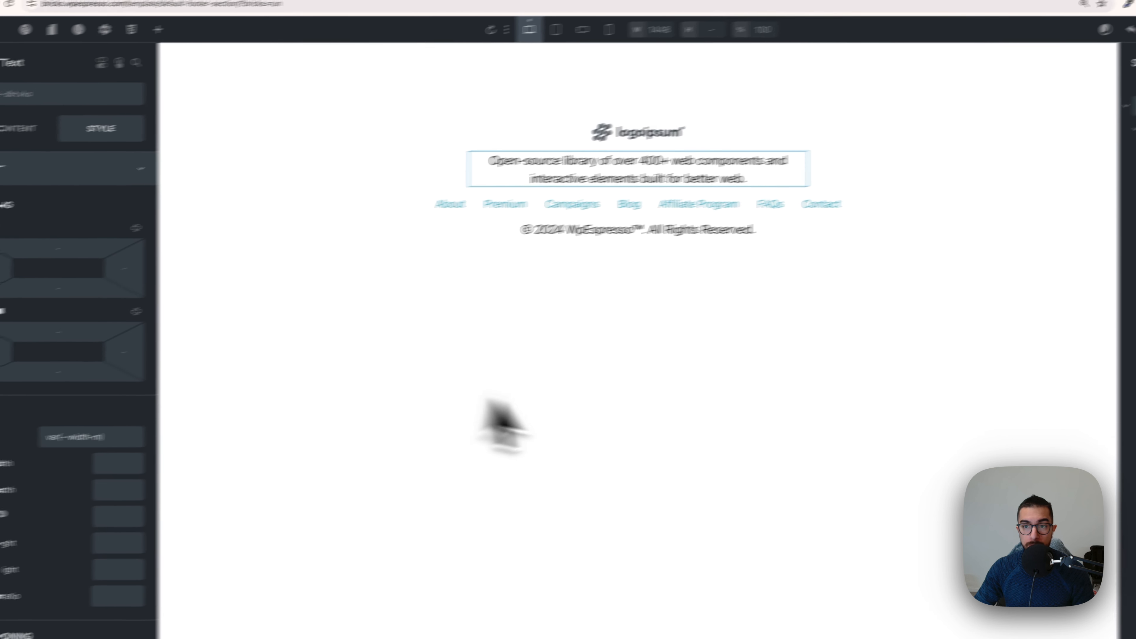
left_click(736, 351)
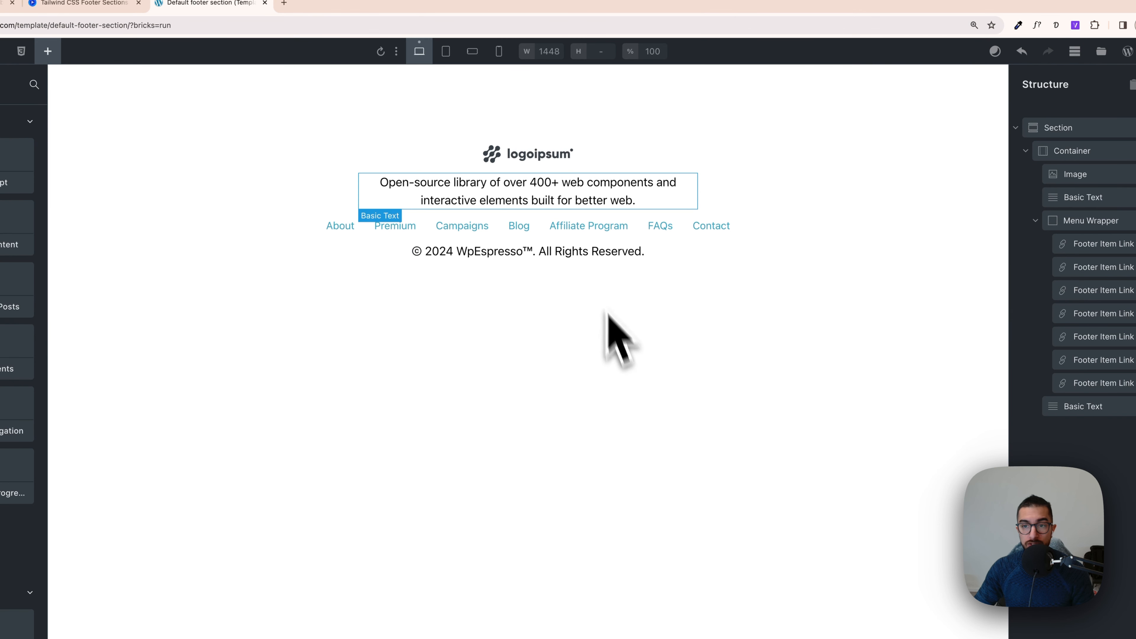